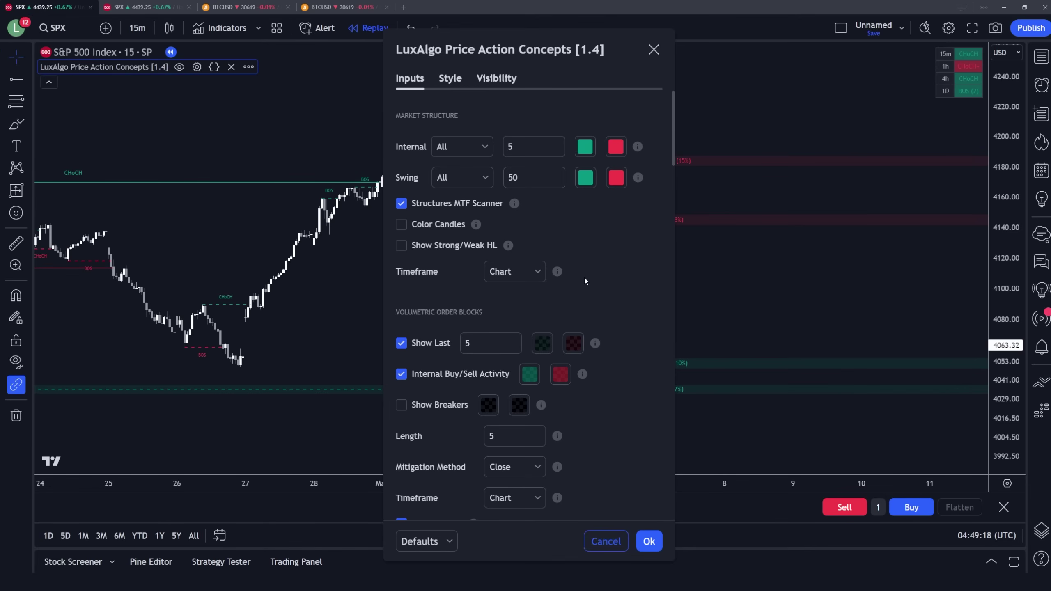
Examine the Custom Alert Creator section of the LuxAlgo Price Action Concepts settings, including its Alert Creator Mode options
scroll(585, 278, down, 15)
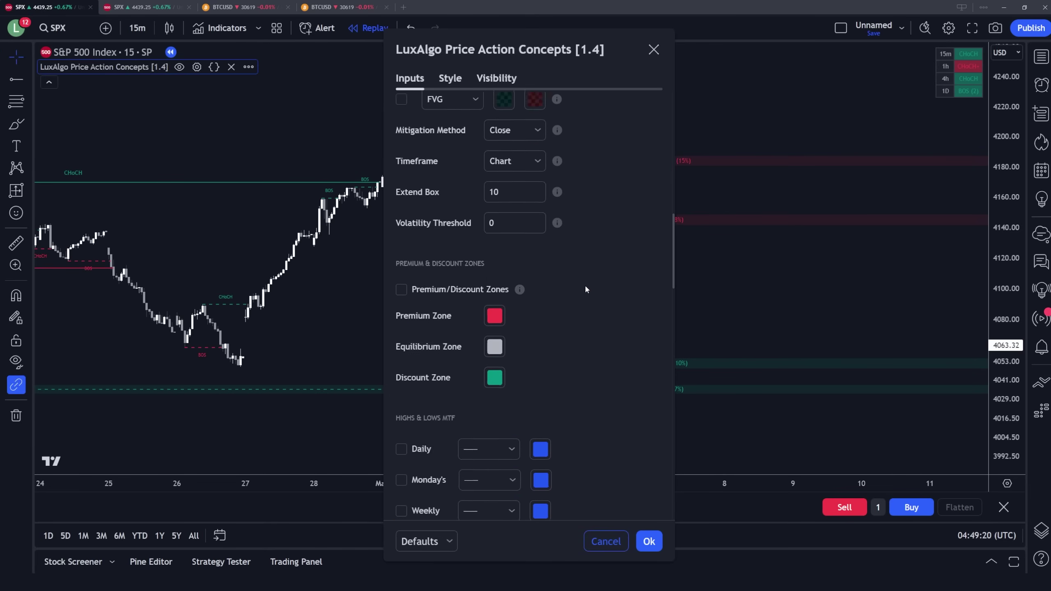
scroll(586, 285, down, 10)
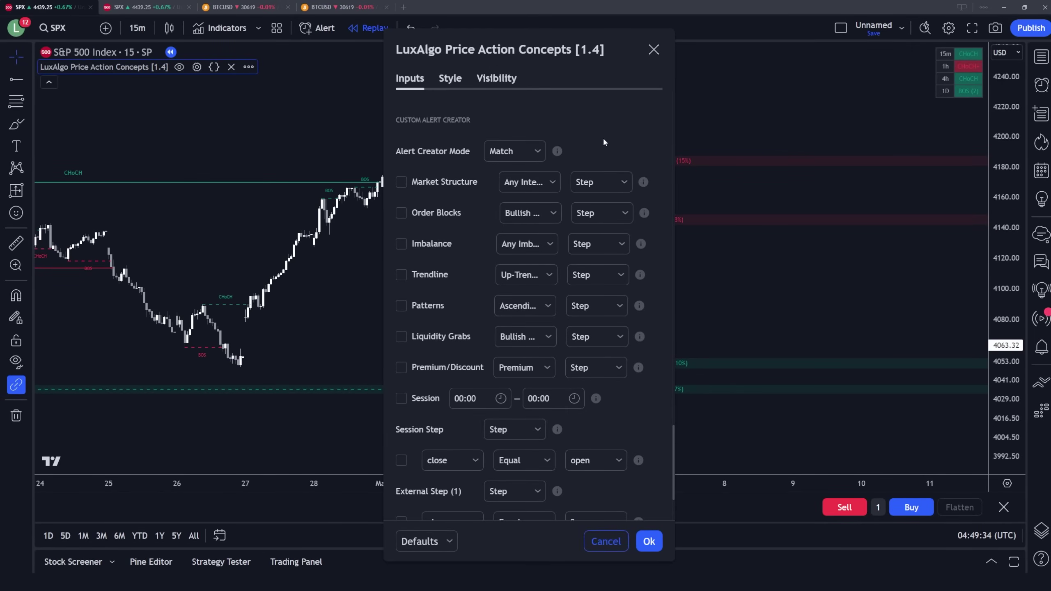
click(537, 151)
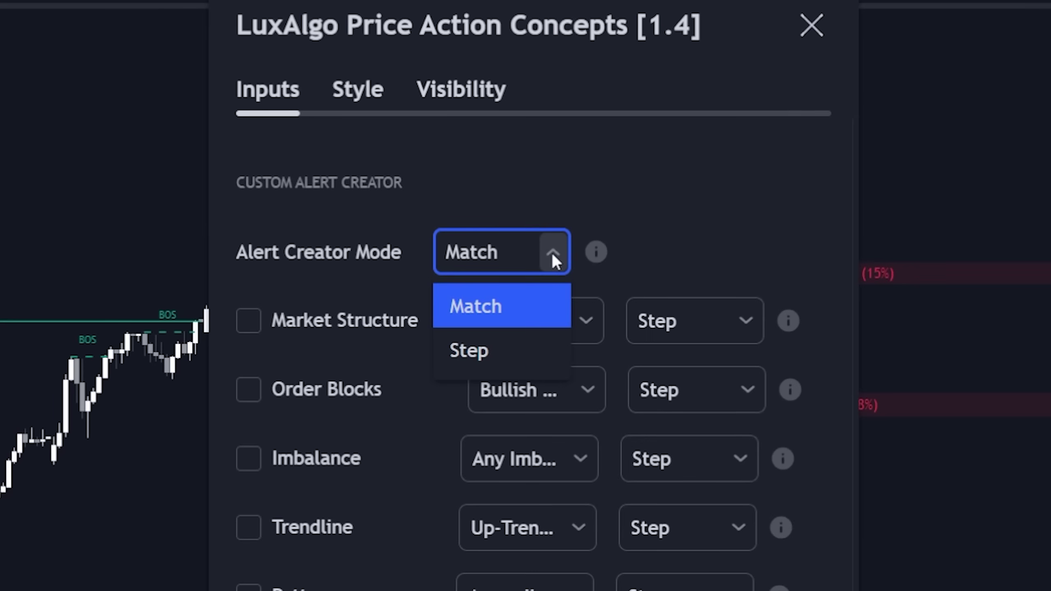
click(673, 267)
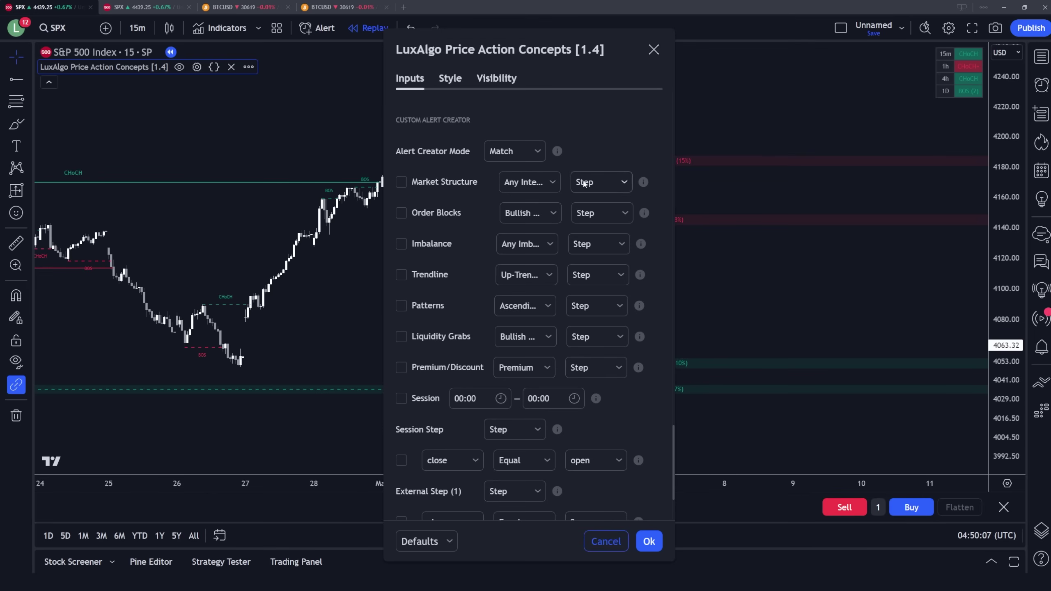
scroll(593, 139, down, 1)
scroll(593, 139, up, 1)
Add the LuxAlgo Signals & Overlays (Premium) indicator from the invite-only scripts and hide Price Action Concepts on the chart
click(233, 34)
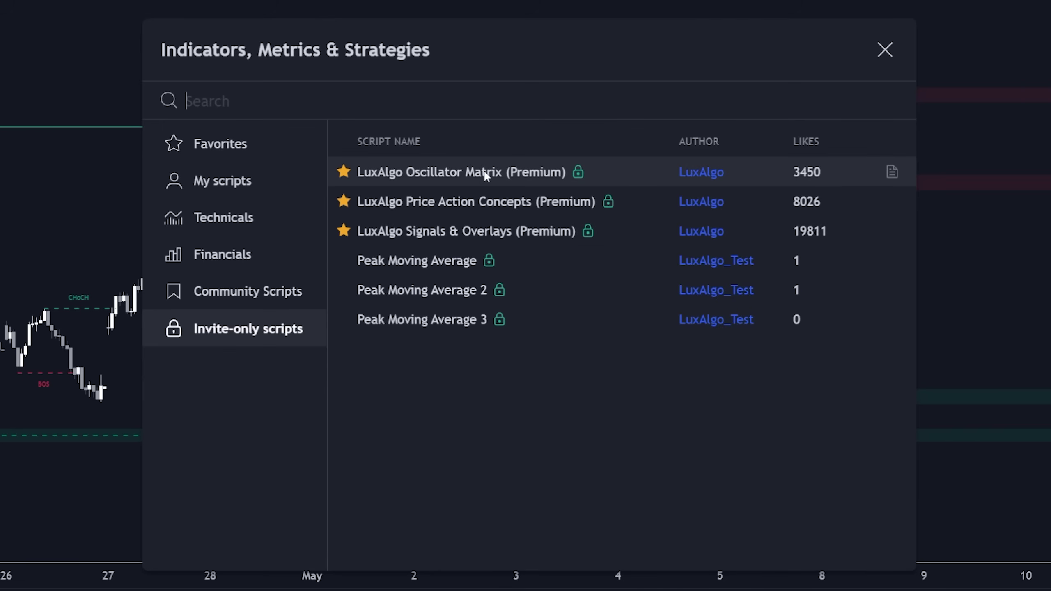
click(889, 49)
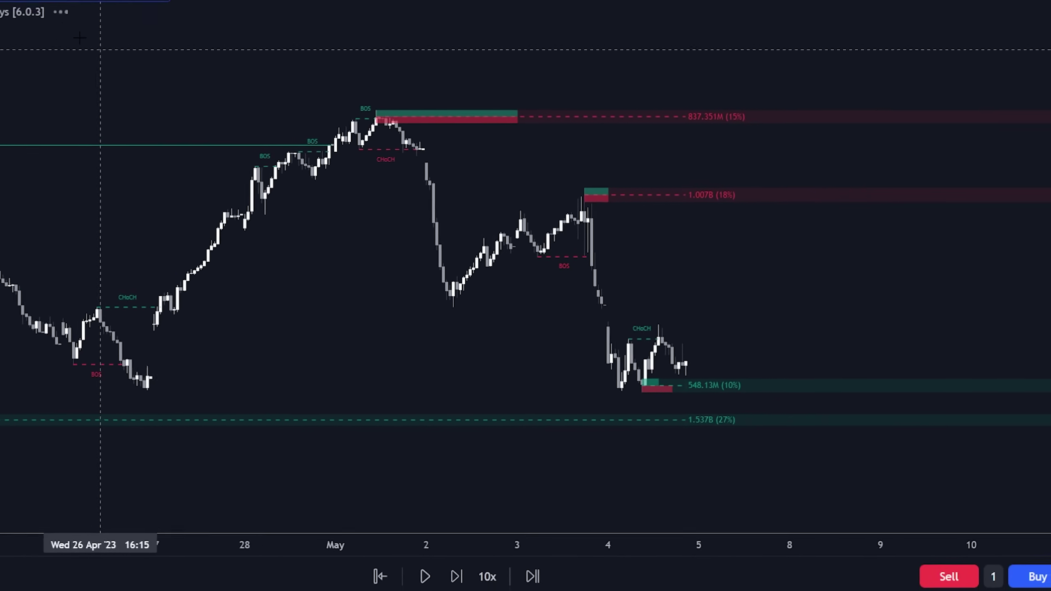
click(179, 66)
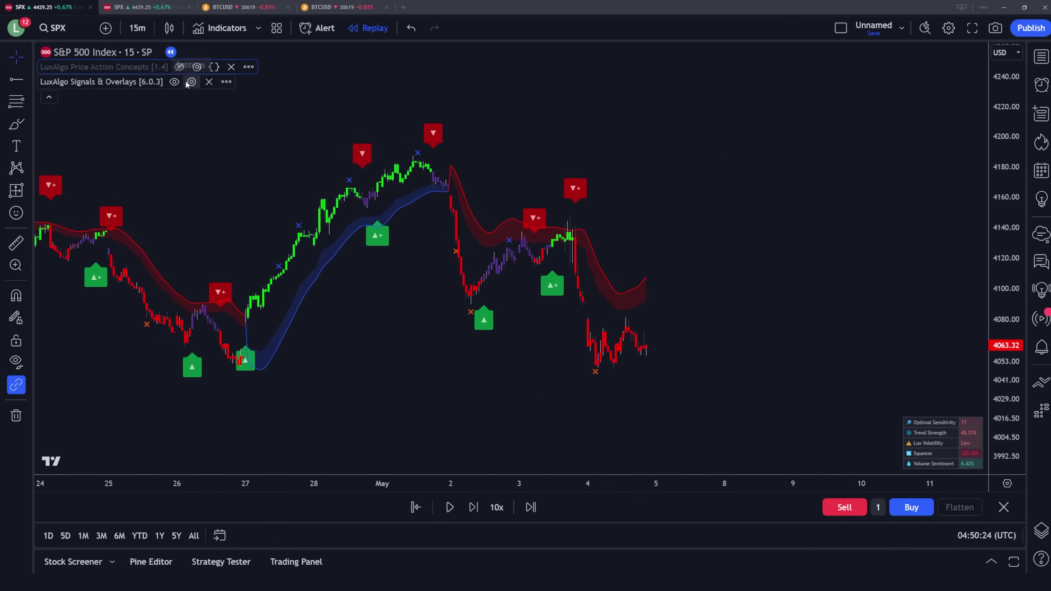
scroll(299, 446, up, 4)
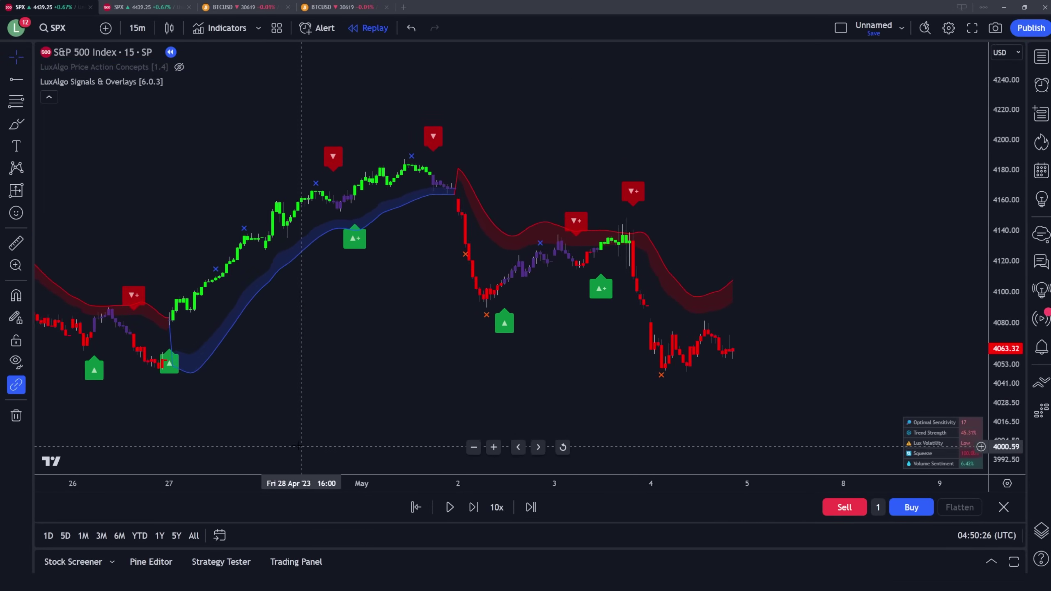
Enable the Signal condition with Any Bullish Confirmation in the Custom Alert Creator of the Signals & Overlays settings
click(191, 82)
scroll(565, 406, down, 2)
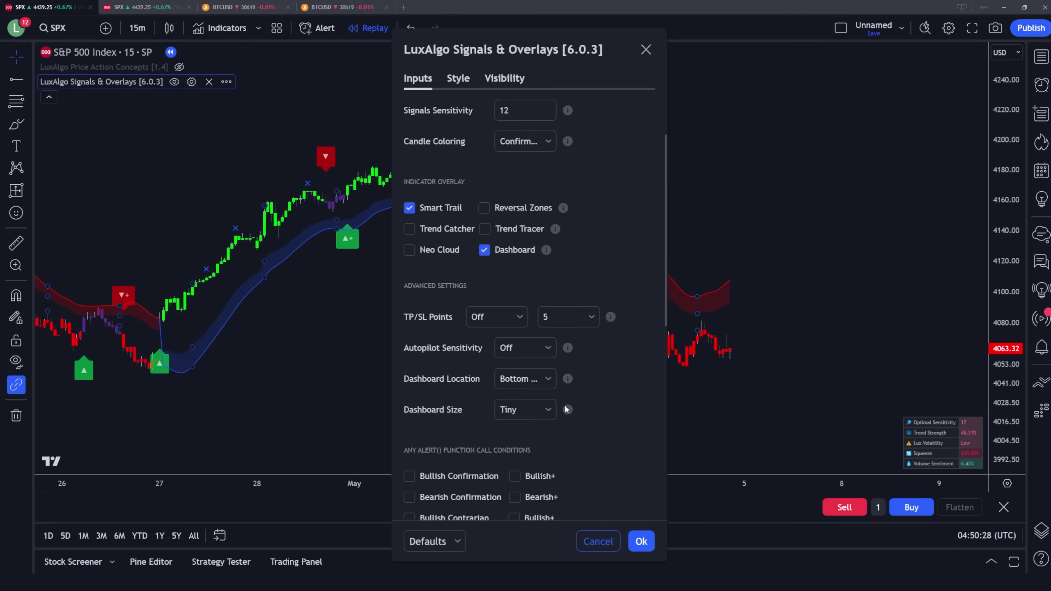
scroll(565, 406, down, 8)
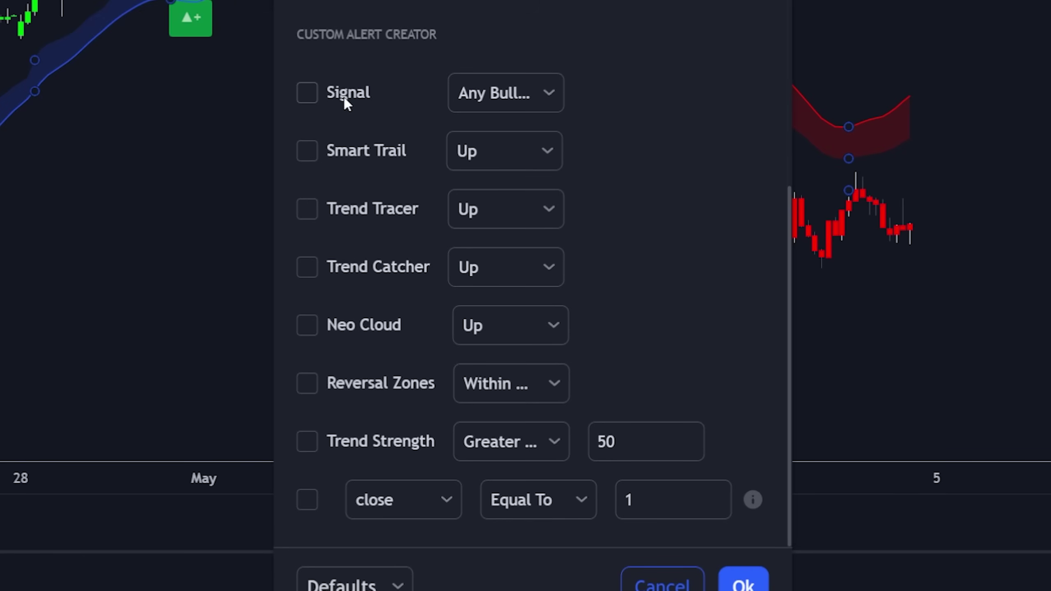
click(345, 98)
click(471, 96)
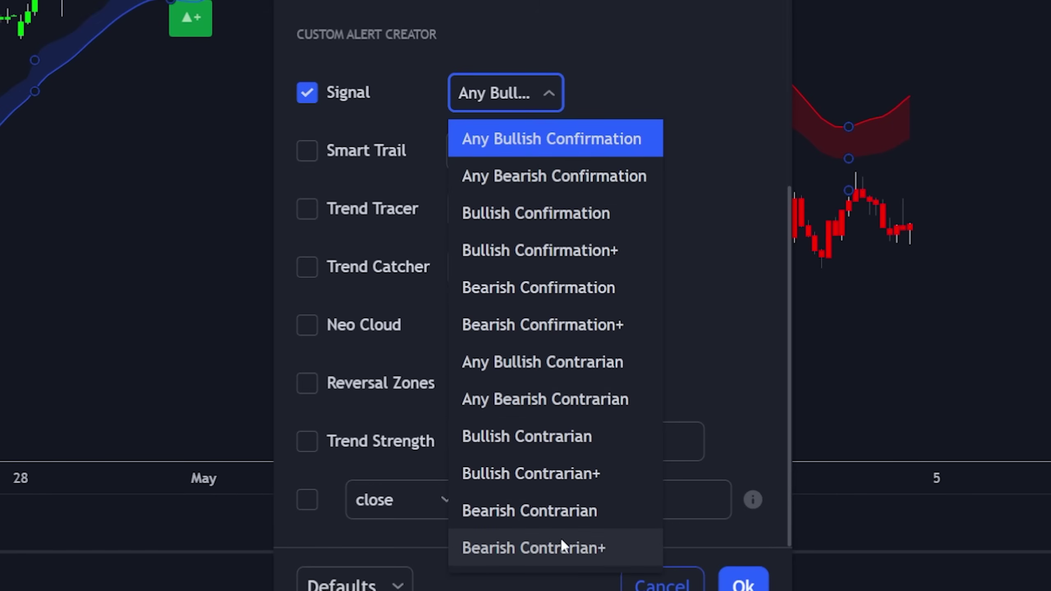
click(635, 17)
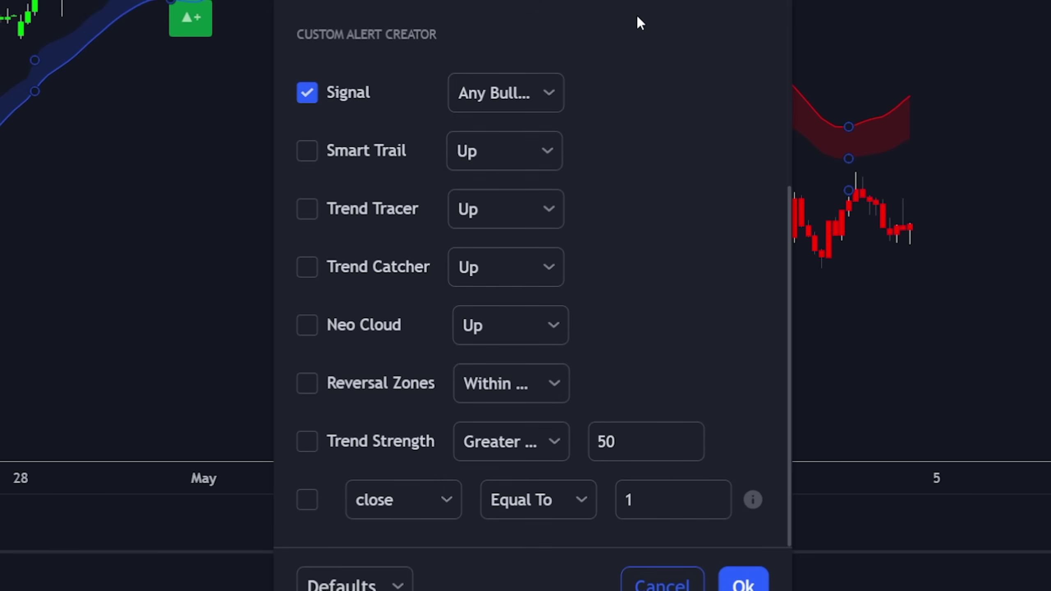
Enable the Smart Trail condition set to Up, keeping Any Bullish Confirmation for the Signal condition
click(384, 149)
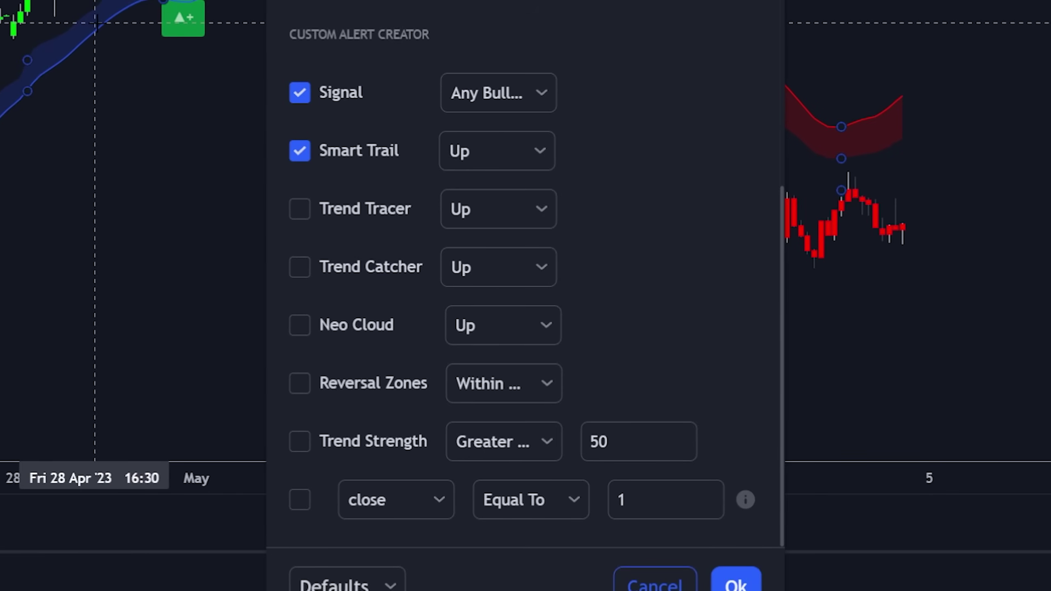
click(518, 148)
click(516, 94)
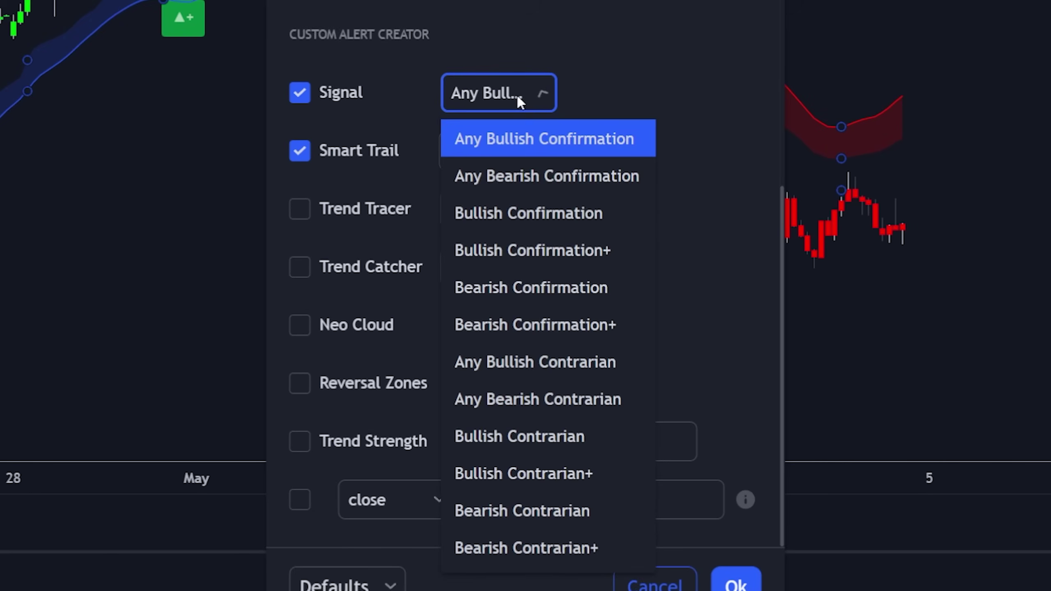
click(538, 12)
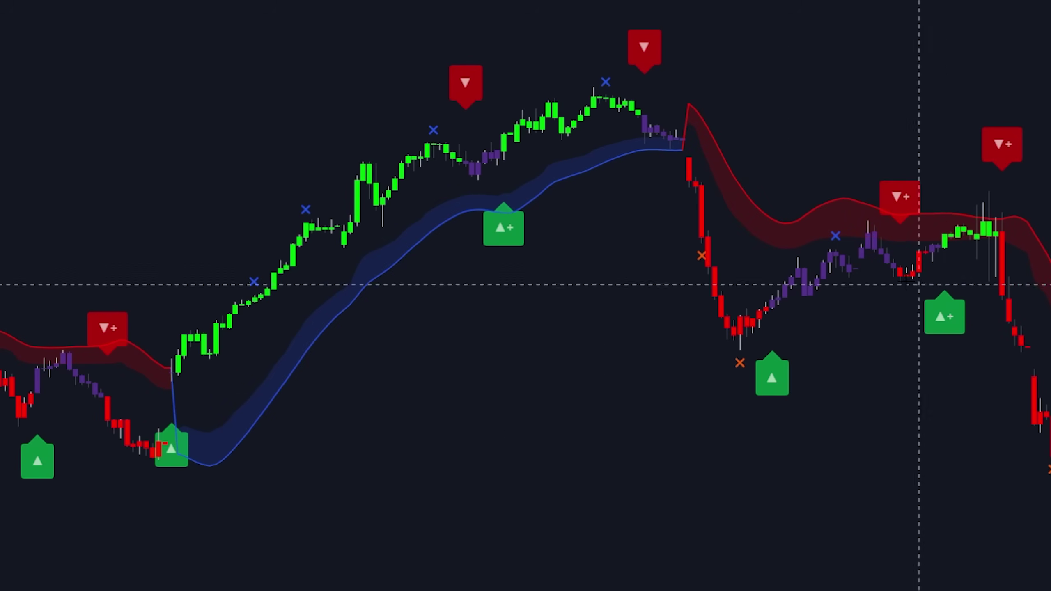
Circle the bullish+ signal on the rising blue Smart Trail, trace the trail freehand, and remove these drawings from the chart
mouse_move(529, 195)
mouse_down()
mouse_move(476, 195)
mouse_move(517, 264)
mouse_move(529, 191)
mouse_up()
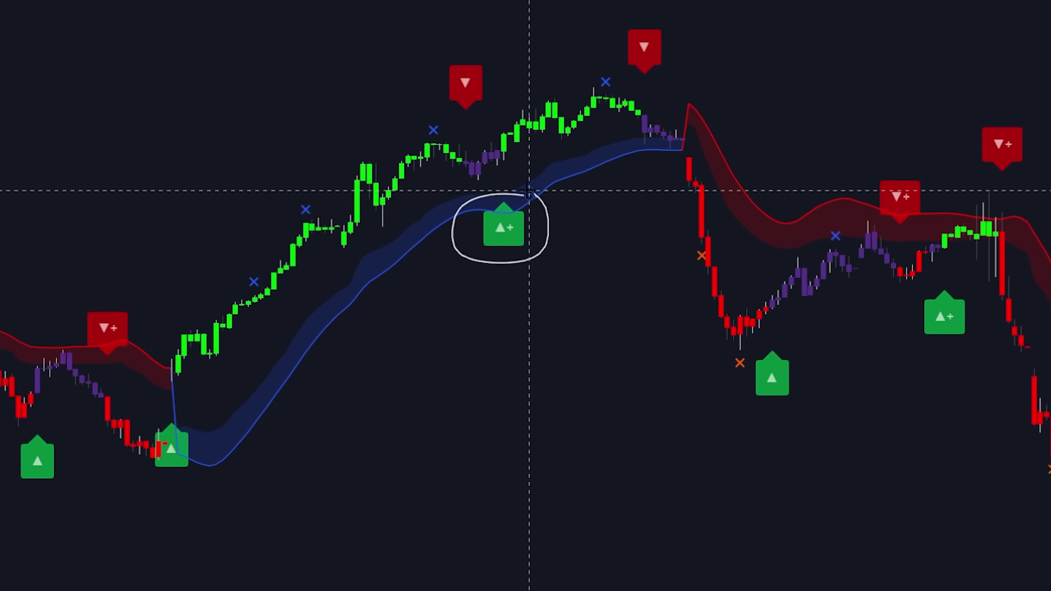
mouse_move(222, 432)
mouse_down()
mouse_move(254, 359)
mouse_move(499, 194)
mouse_move(644, 138)
mouse_up()
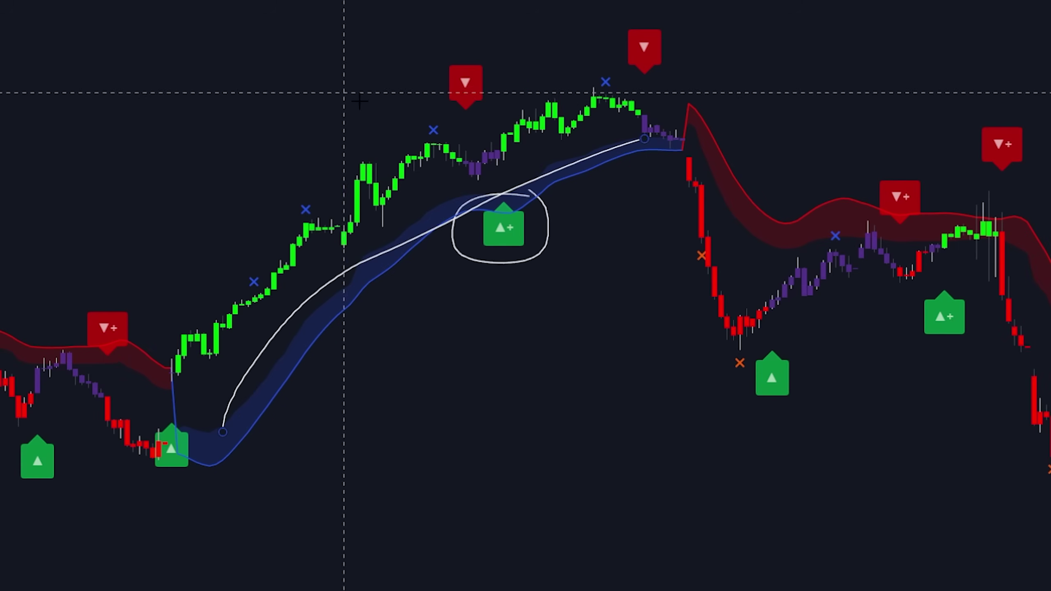
right_click(303, 102)
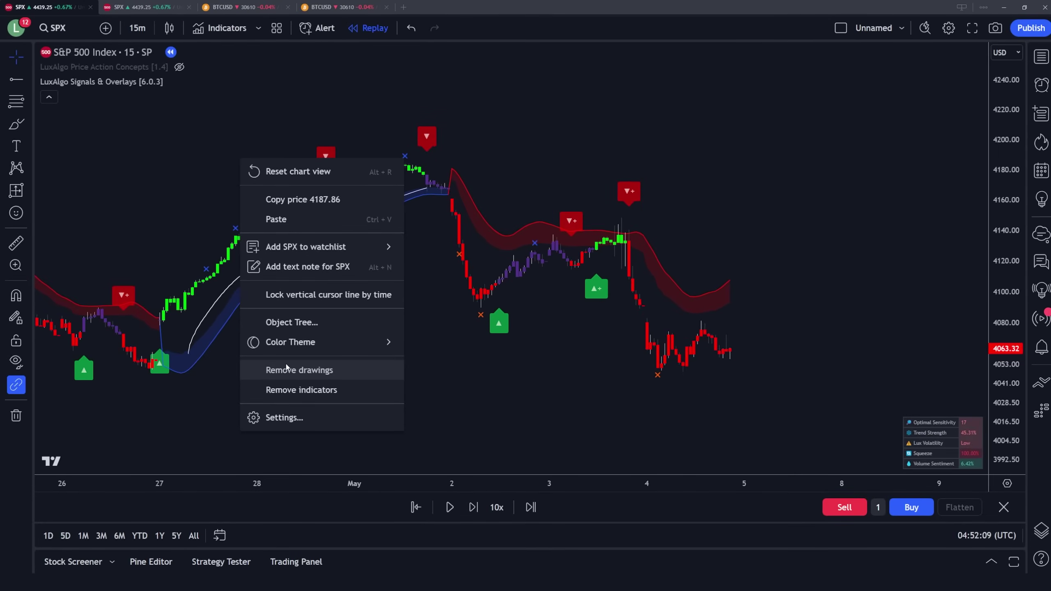
click(373, 441)
Hide Signals & Overlays, show Price Action Concepts again, and open its settings at the Custom Alert Creator section
click(174, 82)
click(179, 67)
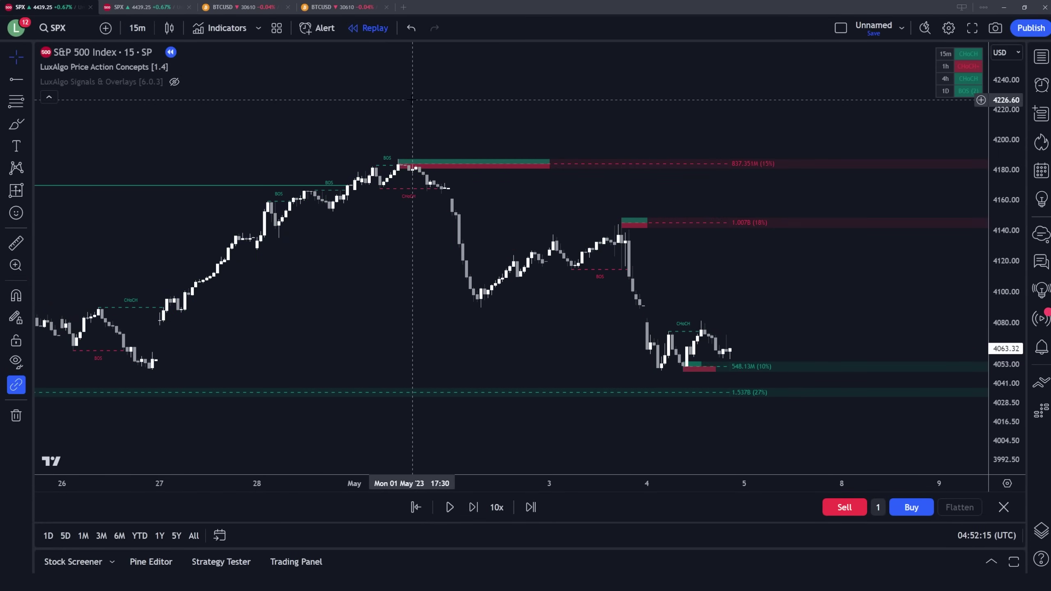
double_click(544, 163)
scroll(530, 389, down, 5)
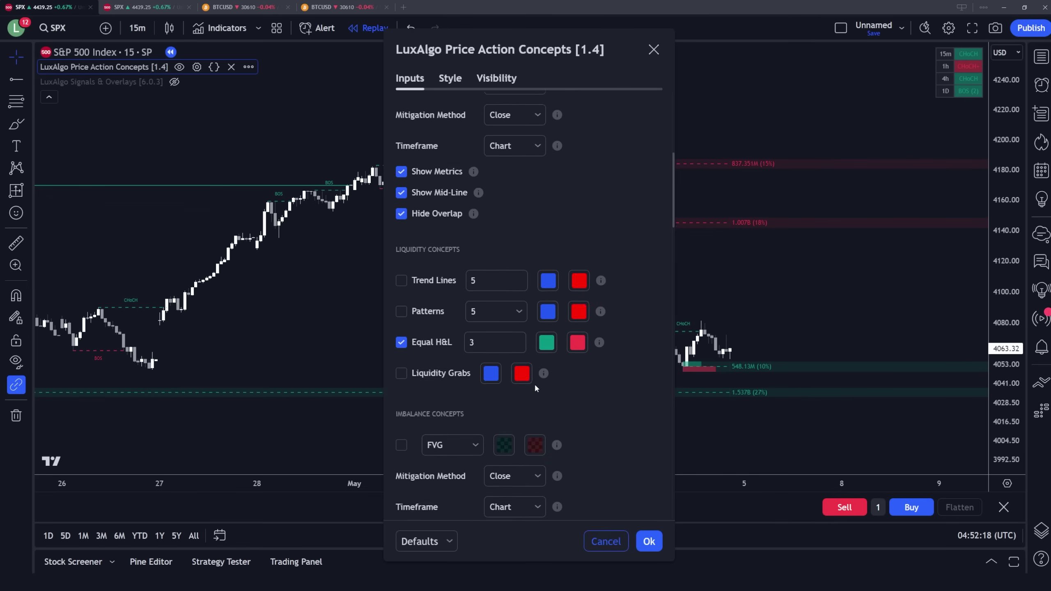
scroll(535, 388, down, 15)
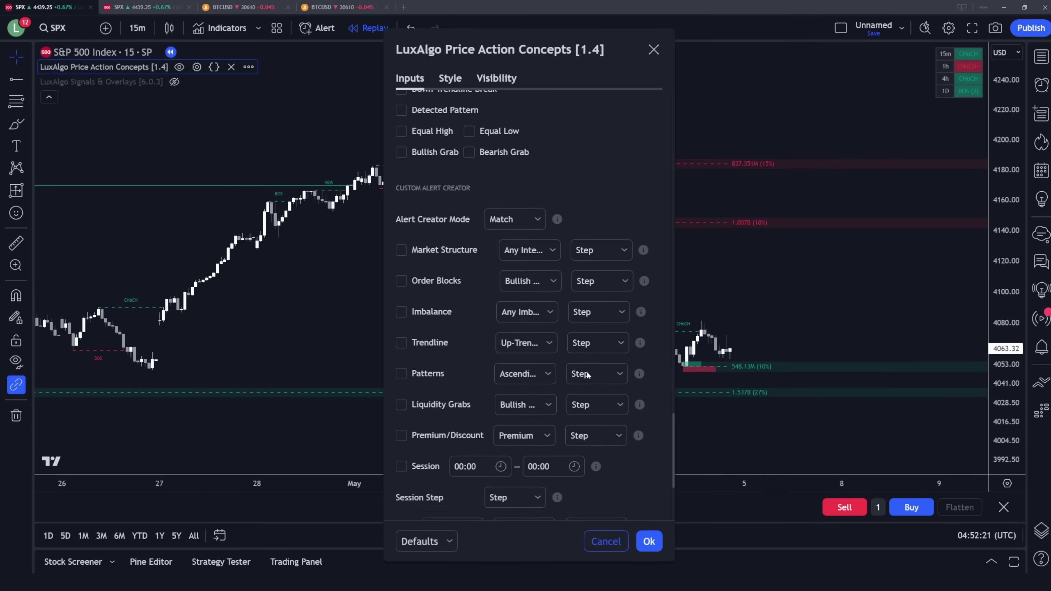
scroll(588, 374, down, 4)
scroll(591, 377, up, 2)
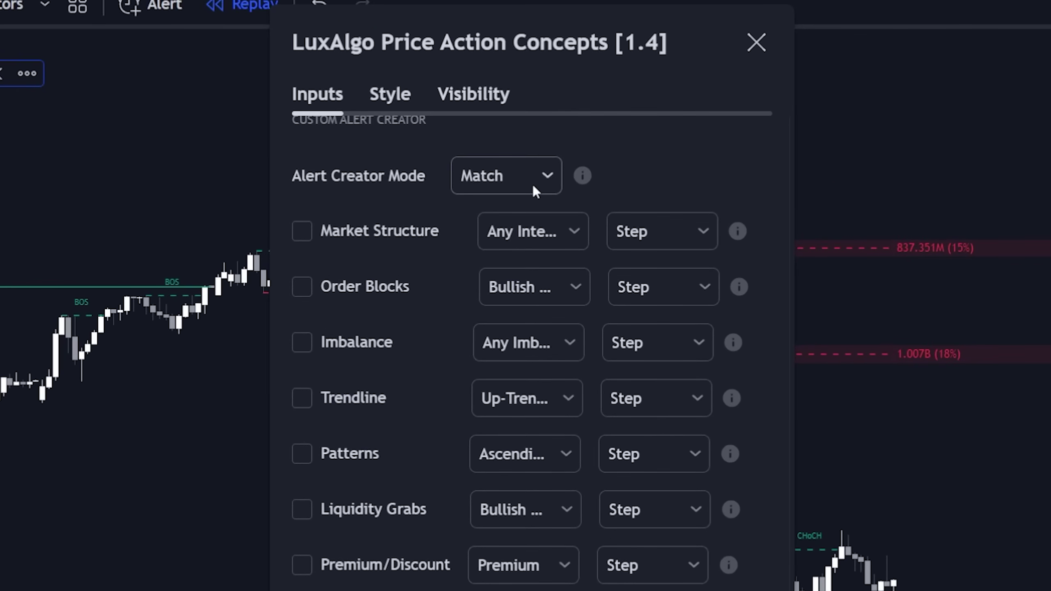
scroll(543, 361, up, 2)
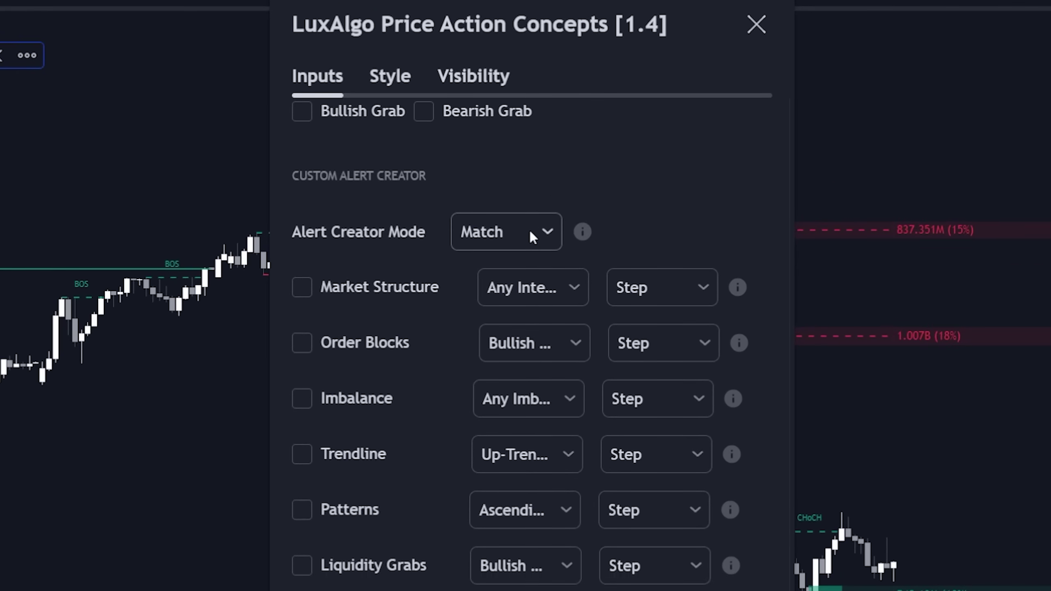
Examine the Match and Step options for the Alert Creator Mode, leaving Match selected
click(530, 233)
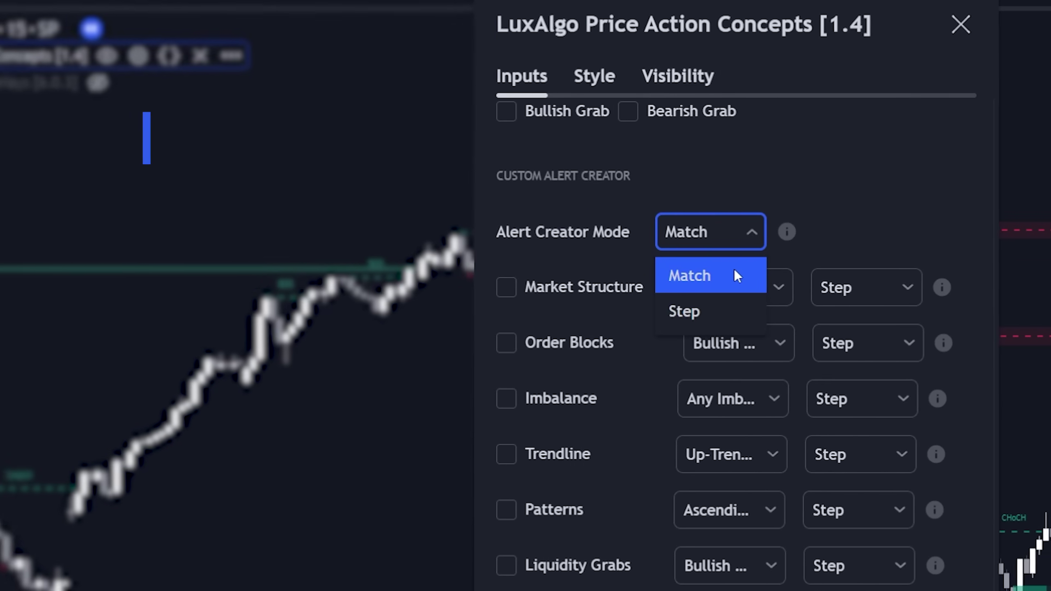
click(539, 266)
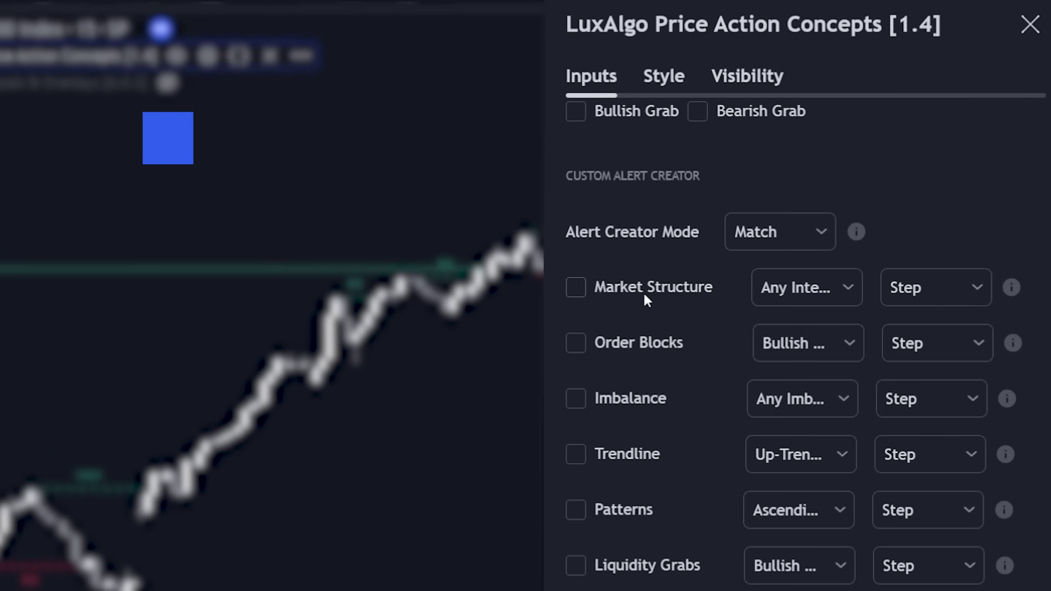
click(747, 246)
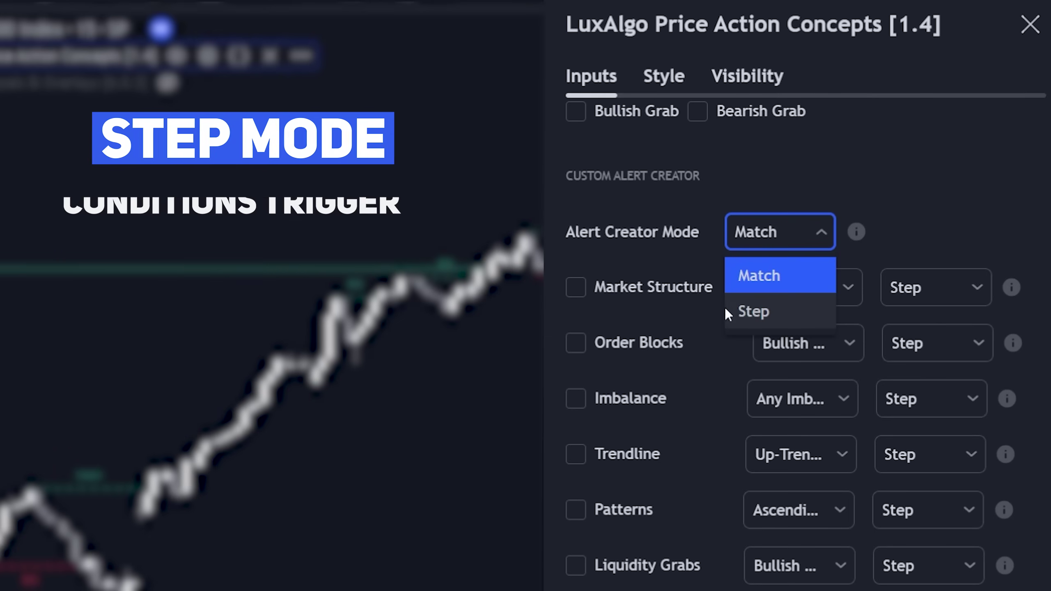
click(576, 343)
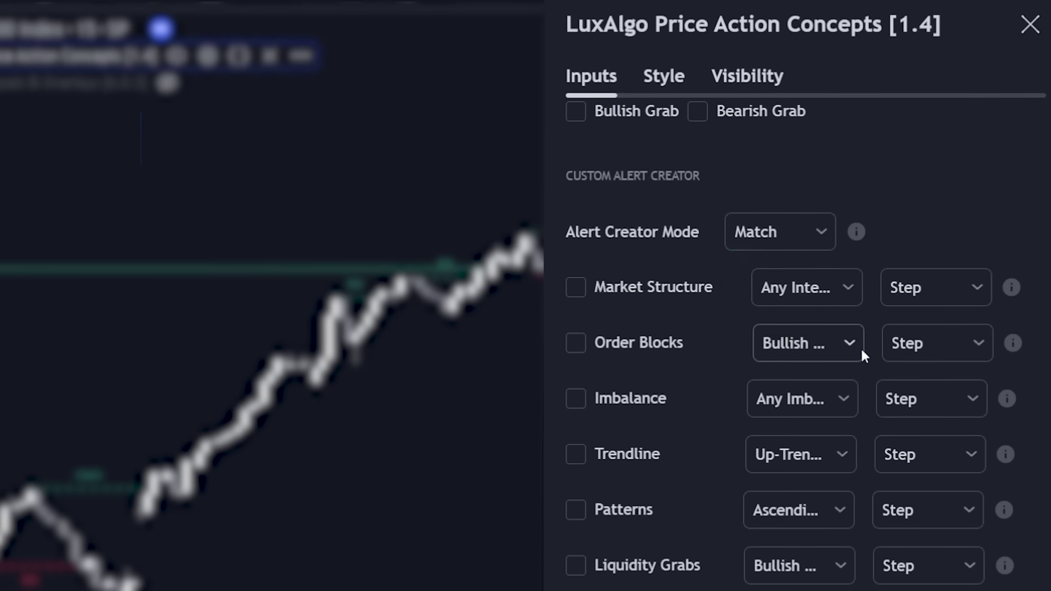
Examine the step numbers that can be assigned to the Order Blocks condition, leaving the condition disabled
click(945, 336)
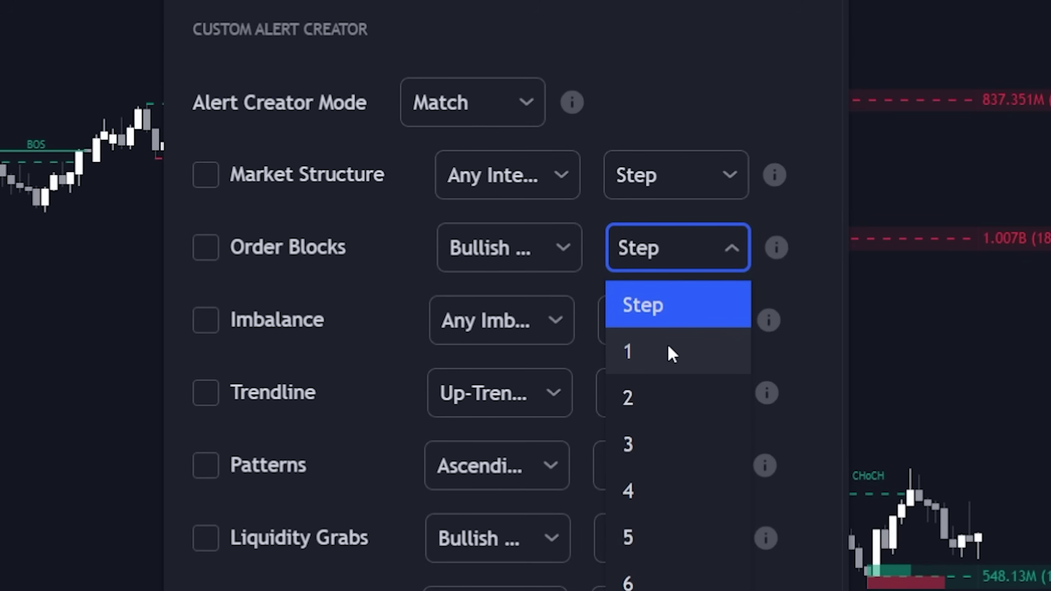
click(315, 247)
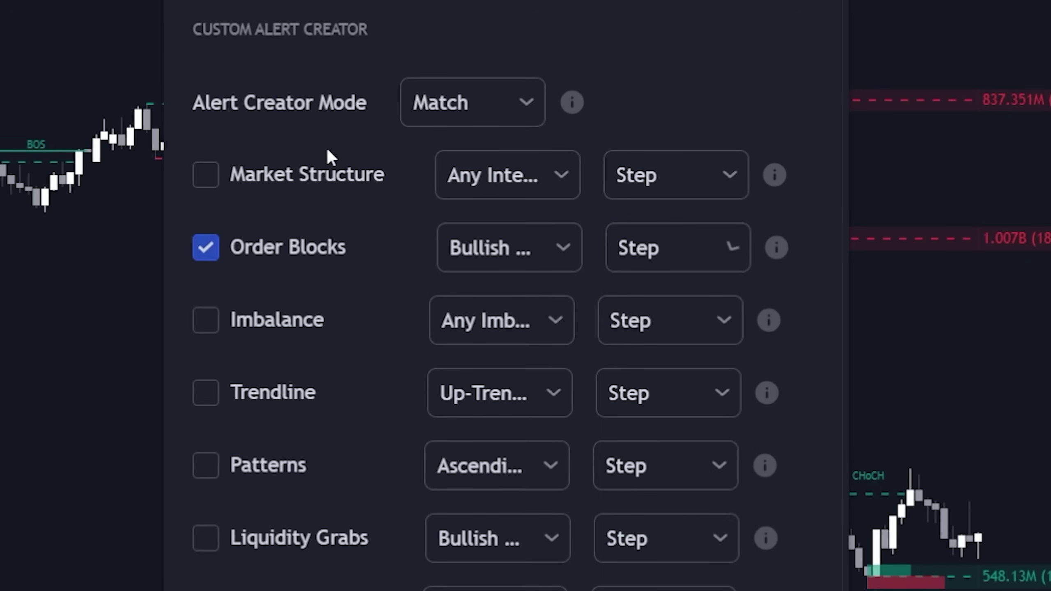
click(245, 240)
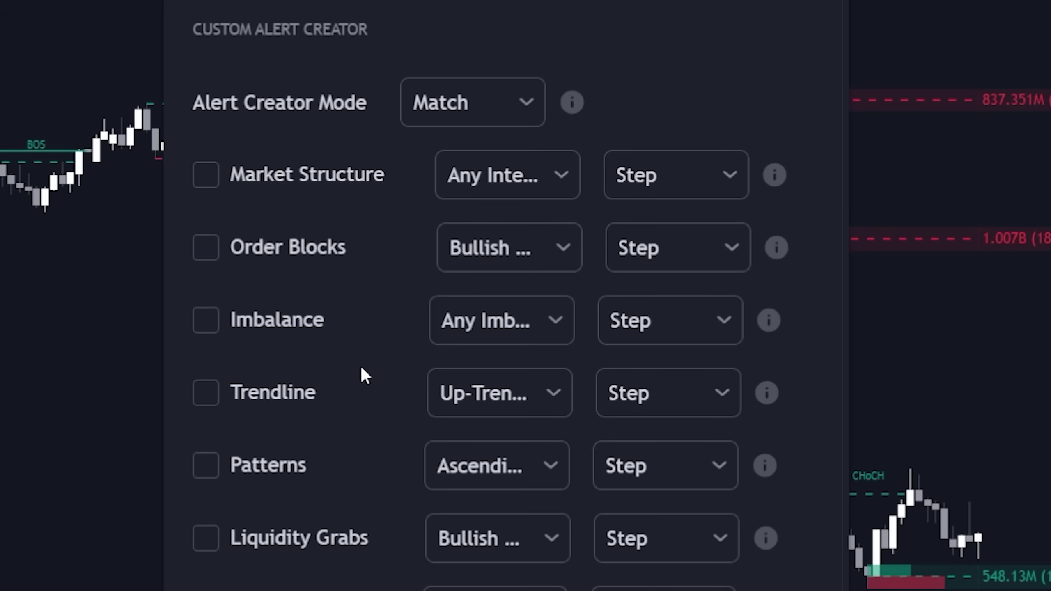
click(662, 263)
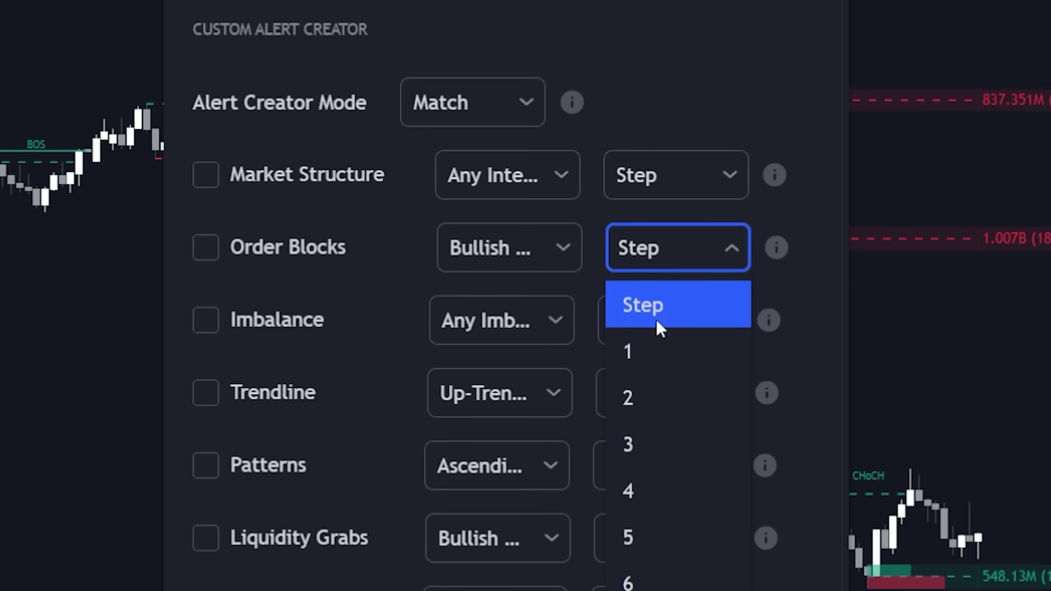
click(657, 318)
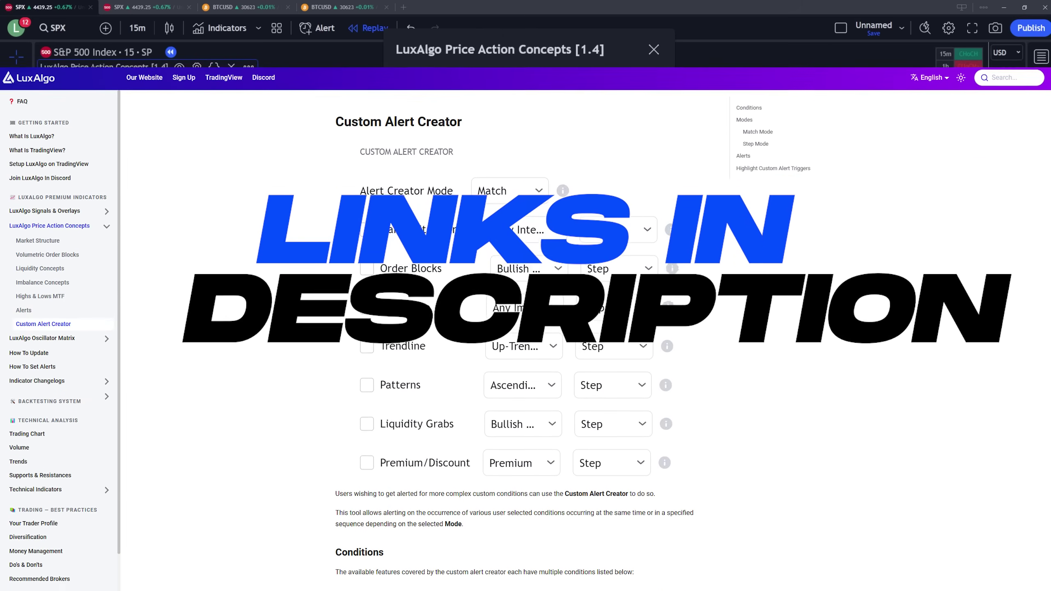
Turn off Equal H&L and turn on Liquidity Grabs in the Liquidity Concepts settings of Price Action Concepts
scroll(589, 415, up, 1)
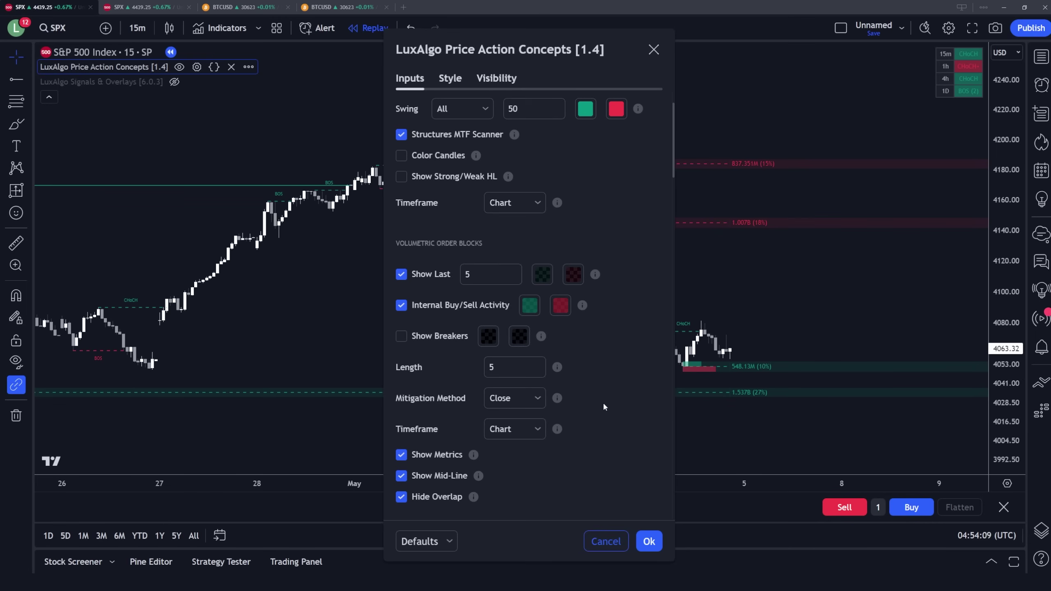
scroll(603, 402, down, 5)
scroll(604, 402, down, 1)
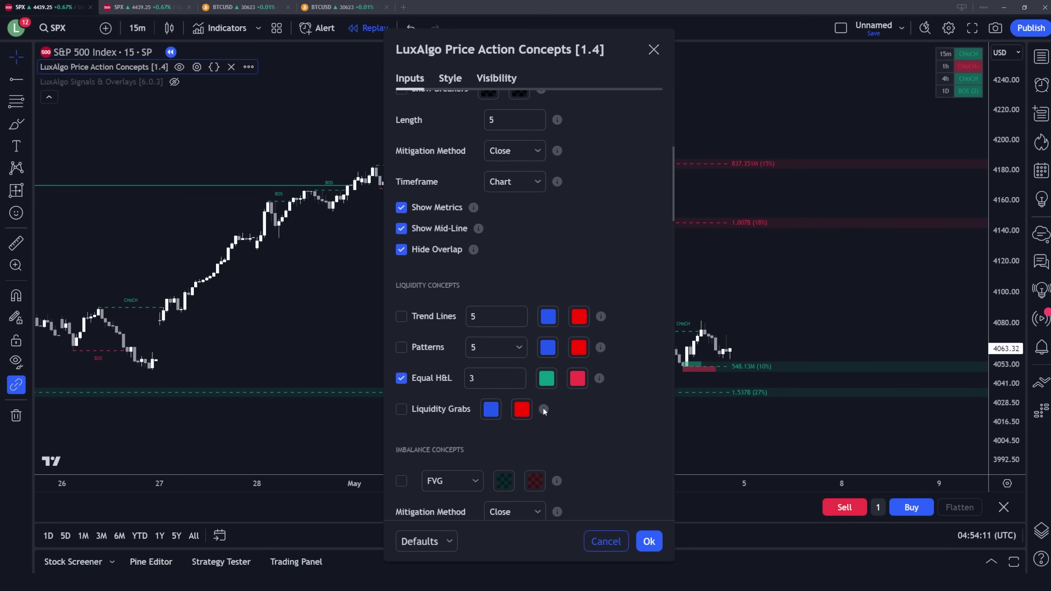
click(439, 379)
click(434, 413)
scroll(573, 390, up, 5)
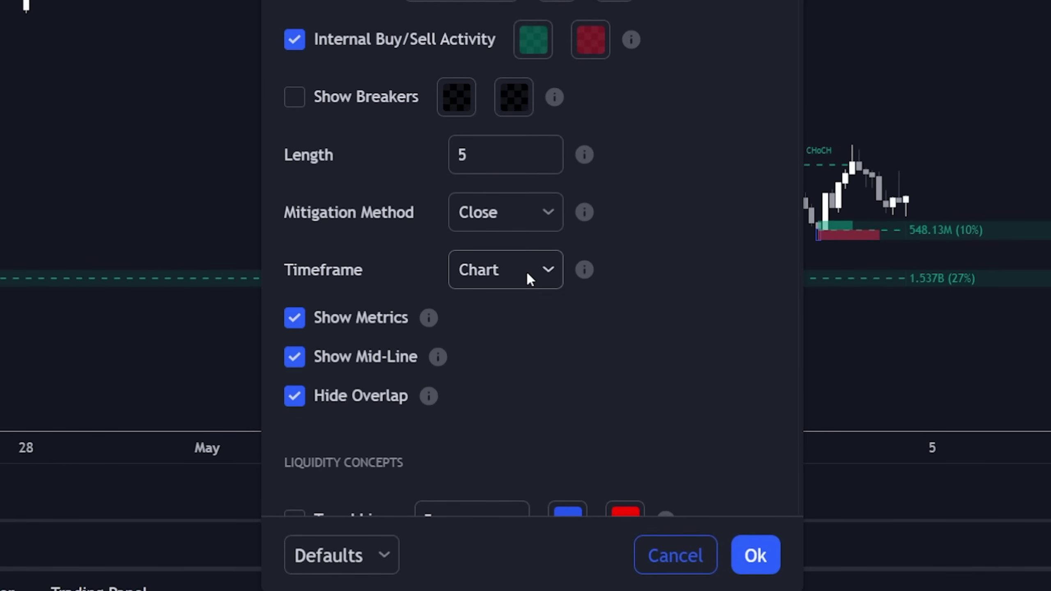
Set the volumetric order blocks timeframe of Price Action Concepts to 1 hour
click(527, 276)
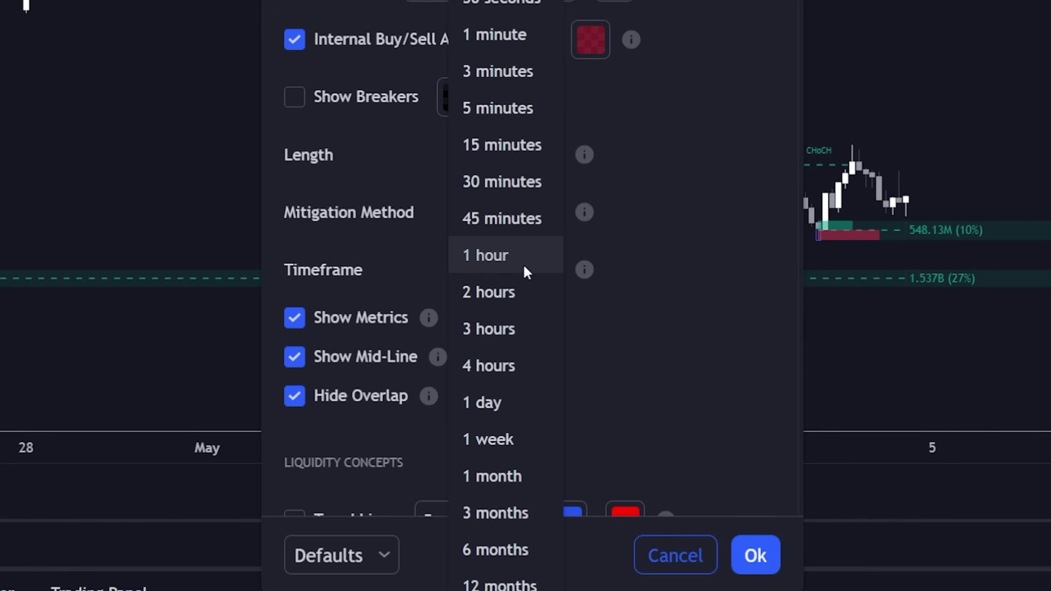
click(525, 268)
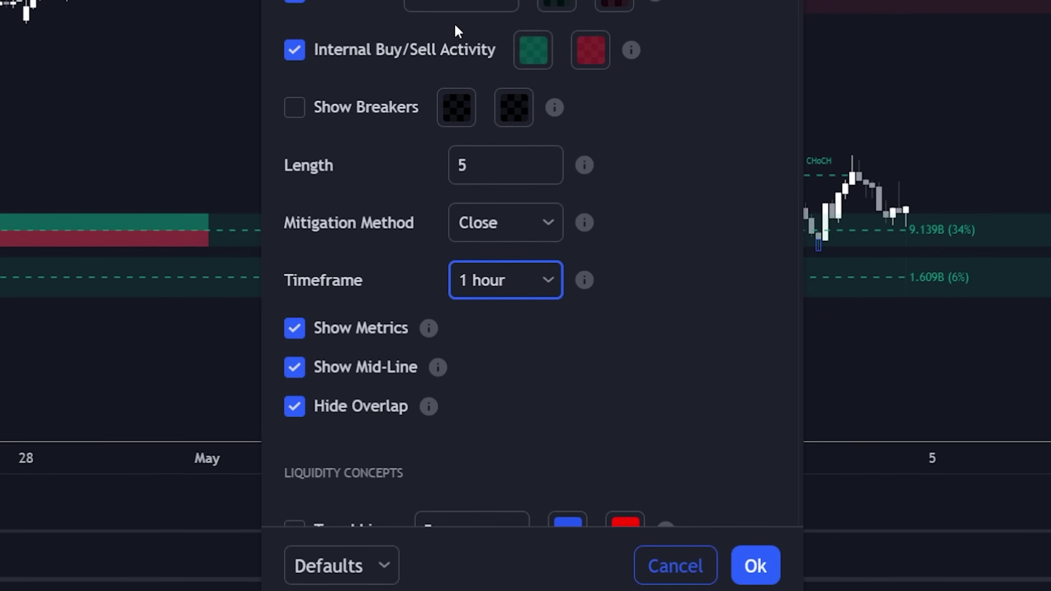
In the Custom Alert Creator, enable the Liquidity Grabs condition for bullish grabs and the Order Blocks condition with Within Bullish OB
scroll(454, 12, down, 5)
scroll(454, 37, down, 6)
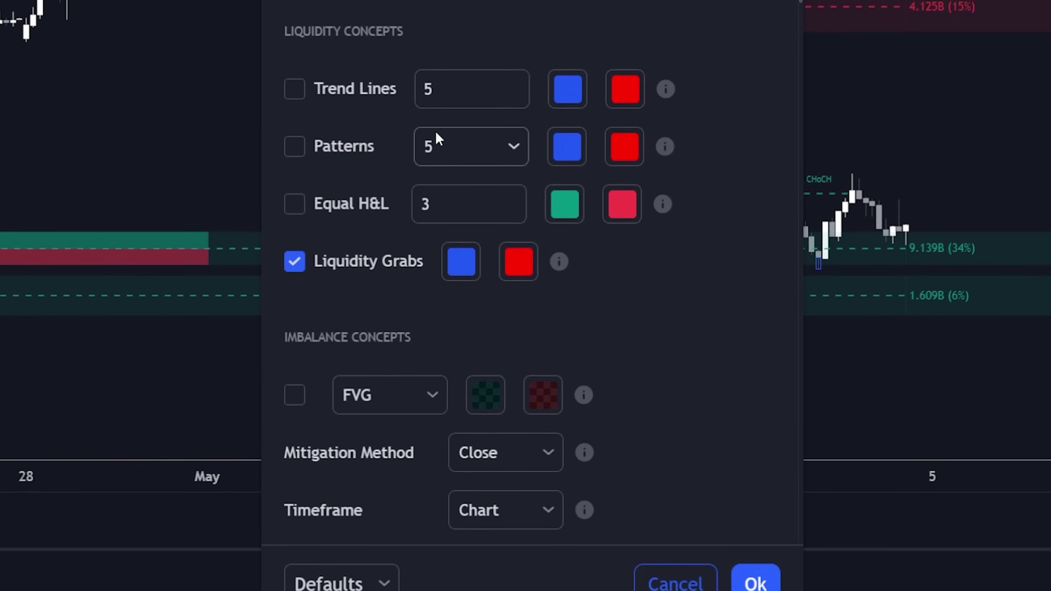
scroll(435, 132, down, 10)
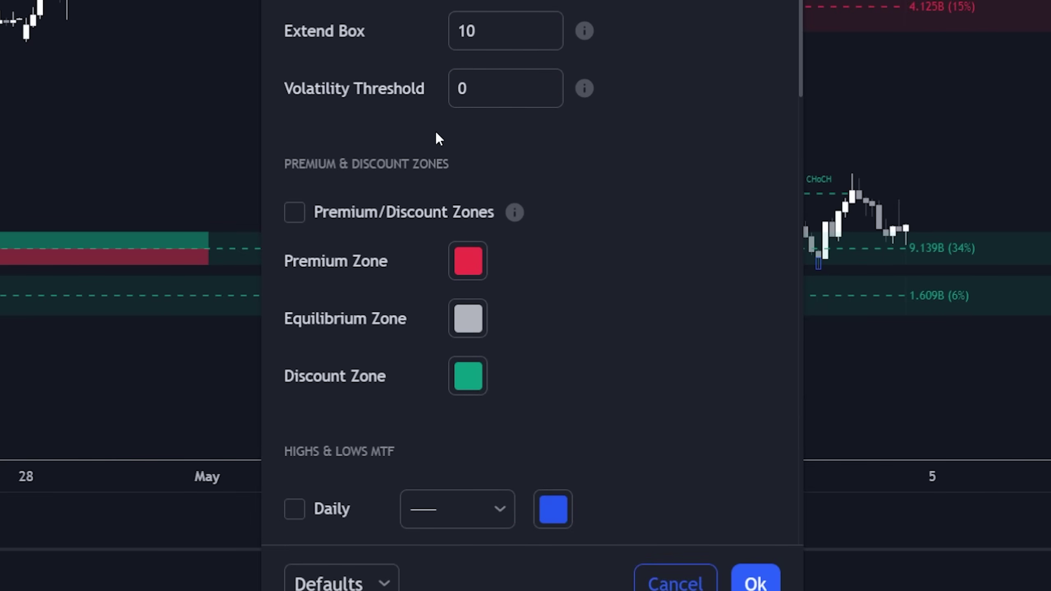
scroll(436, 133, down, 15)
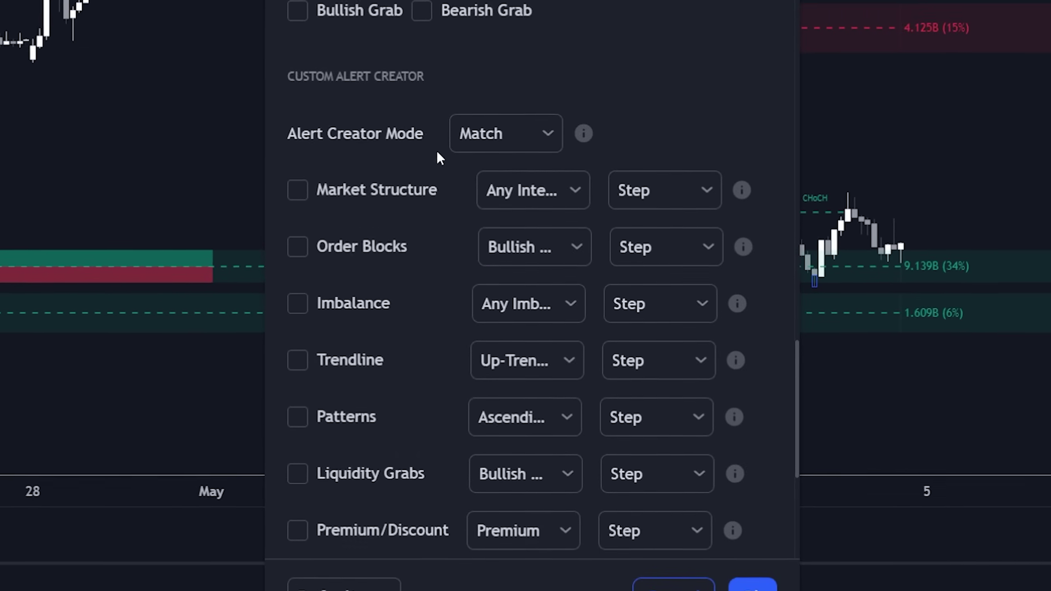
scroll(437, 151, down, 8)
scroll(439, 194, up, 7)
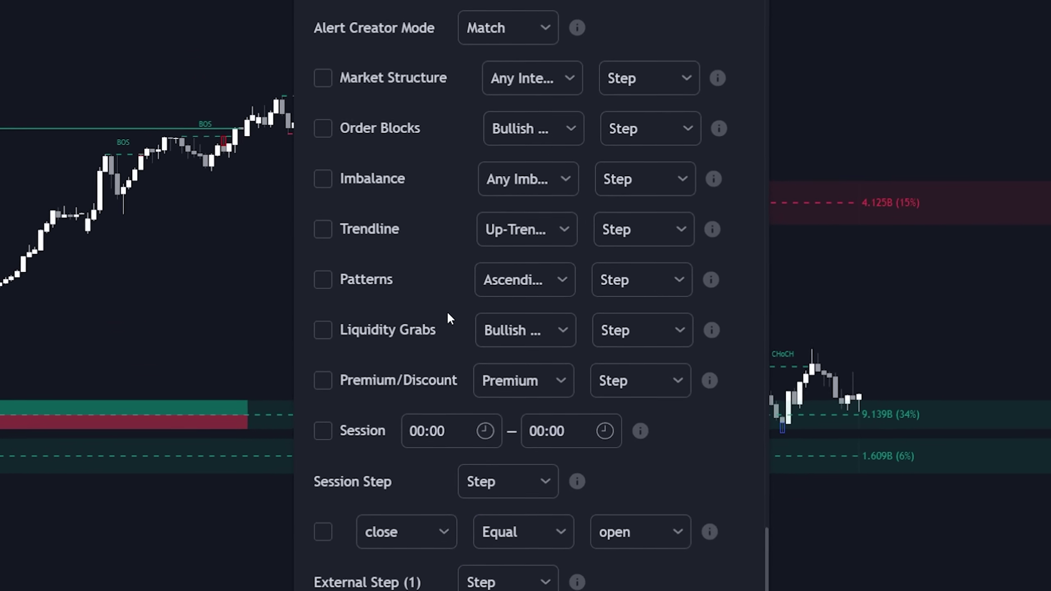
scroll(448, 315, up, 2)
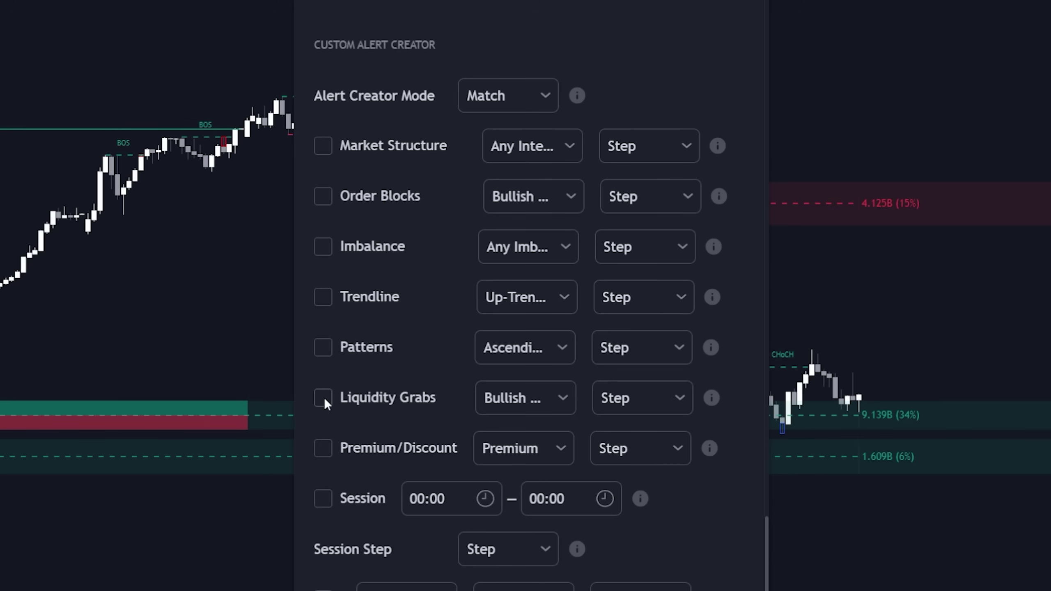
click(565, 389)
click(538, 431)
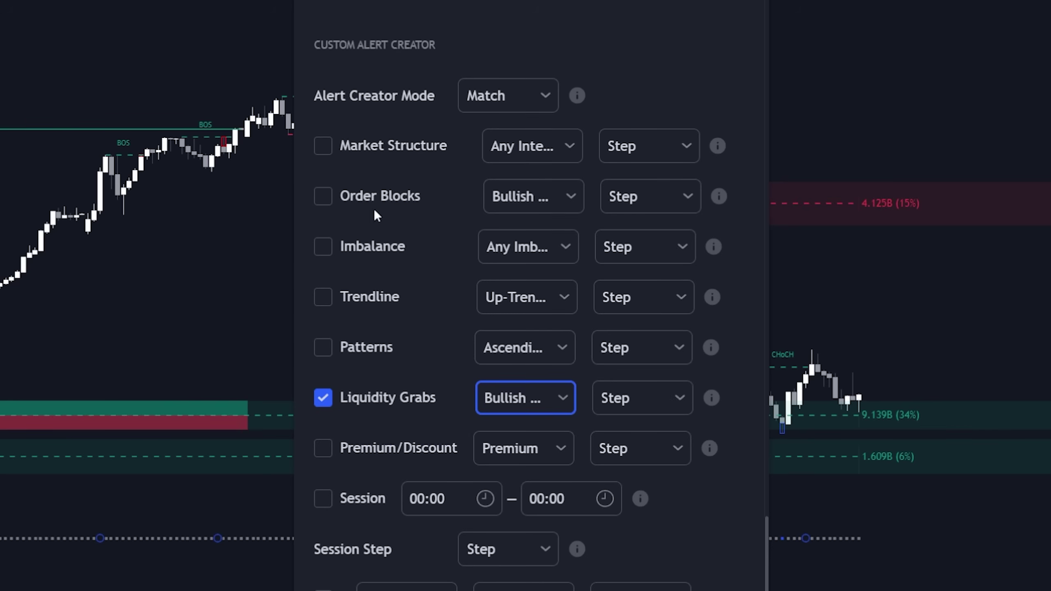
click(355, 197)
click(506, 194)
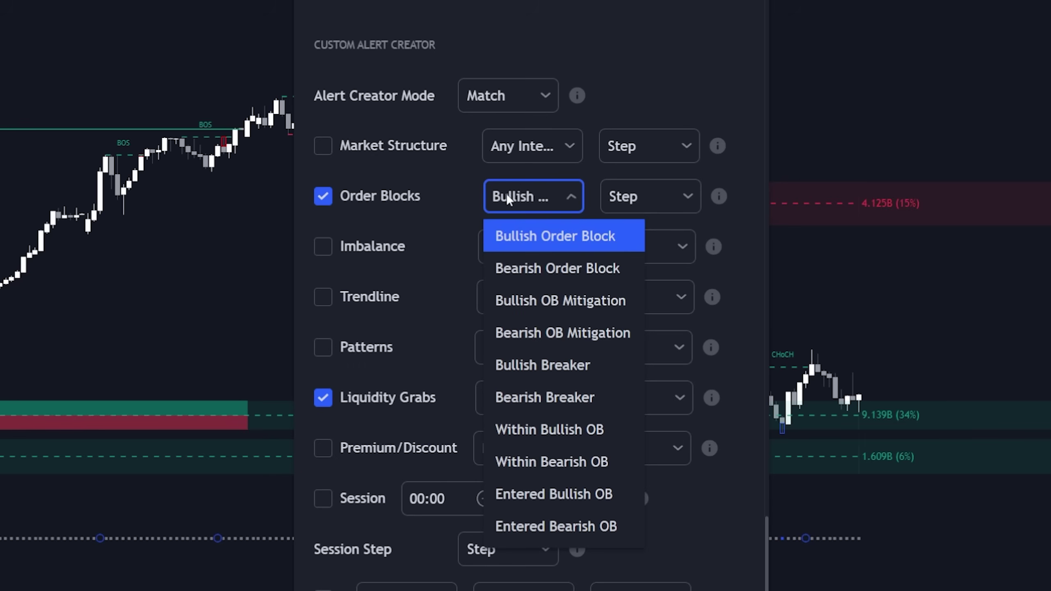
click(538, 429)
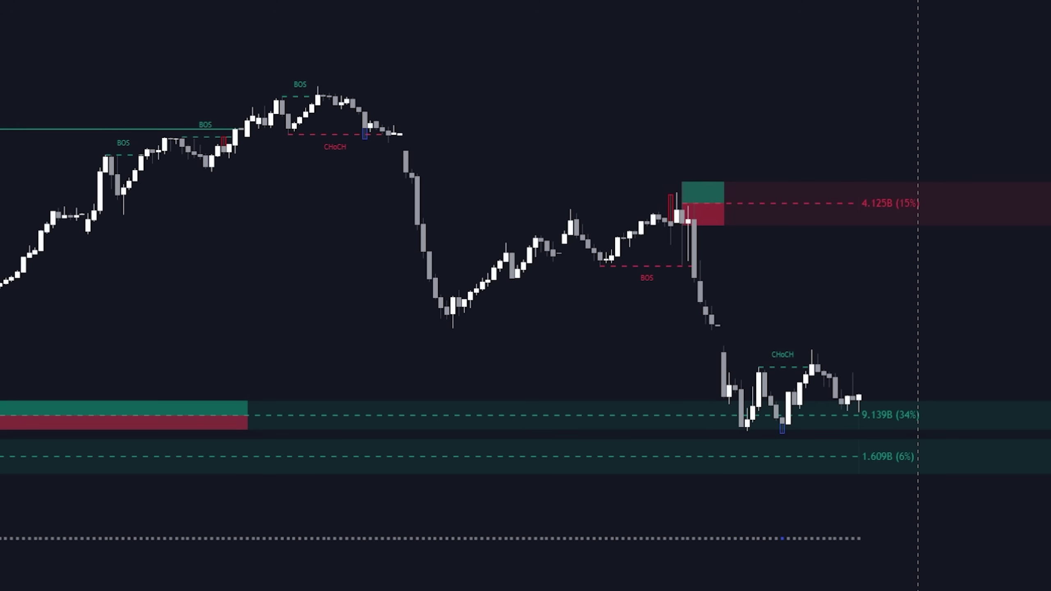
Examine the alert match at the bullish order block and review the order block timeframe options, leaving 1 hour selected
scroll(351, 282, up, 5)
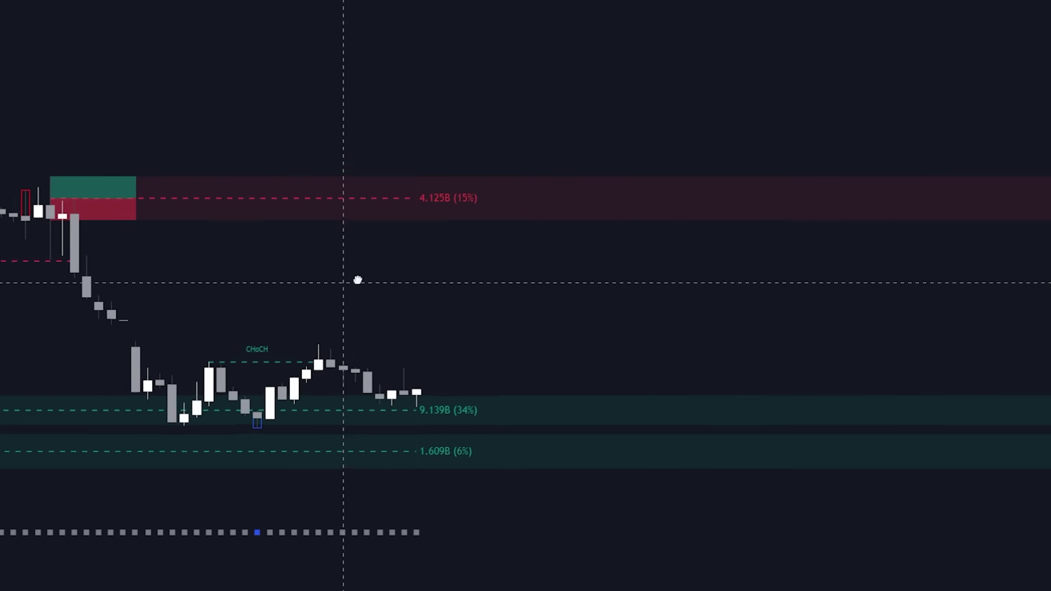
drag(357, 280, 600, 192)
drag(1047, 319, 874, 271)
double_click(791, 386)
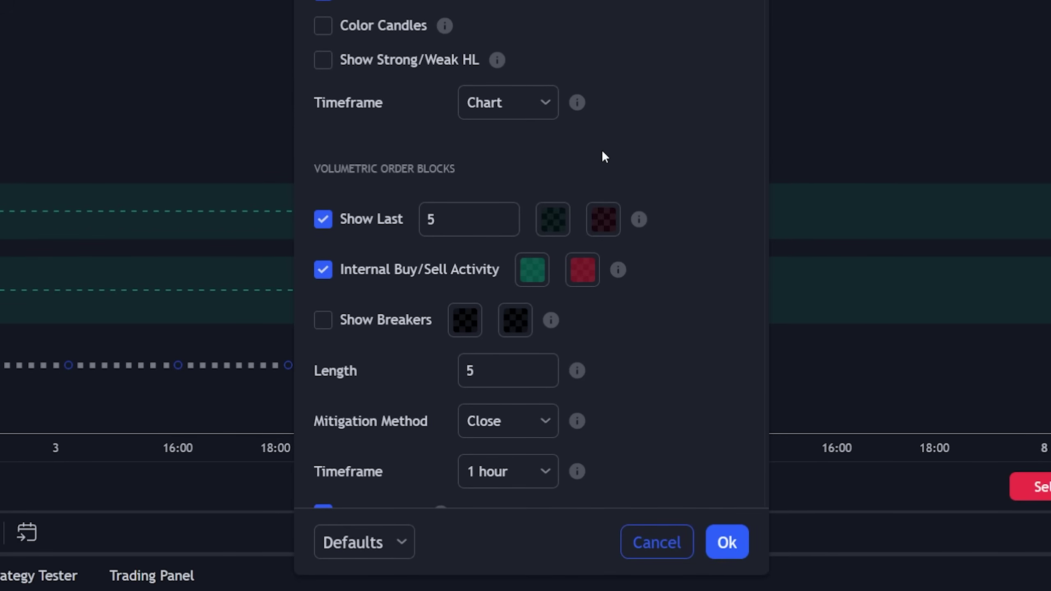
click(532, 472)
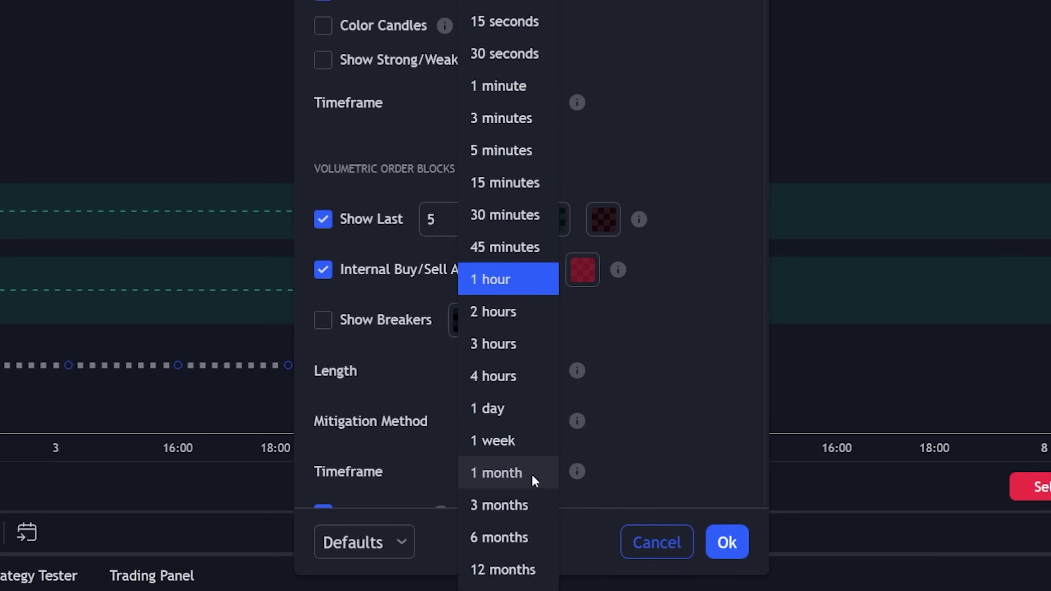
click(527, 286)
click(863, 102)
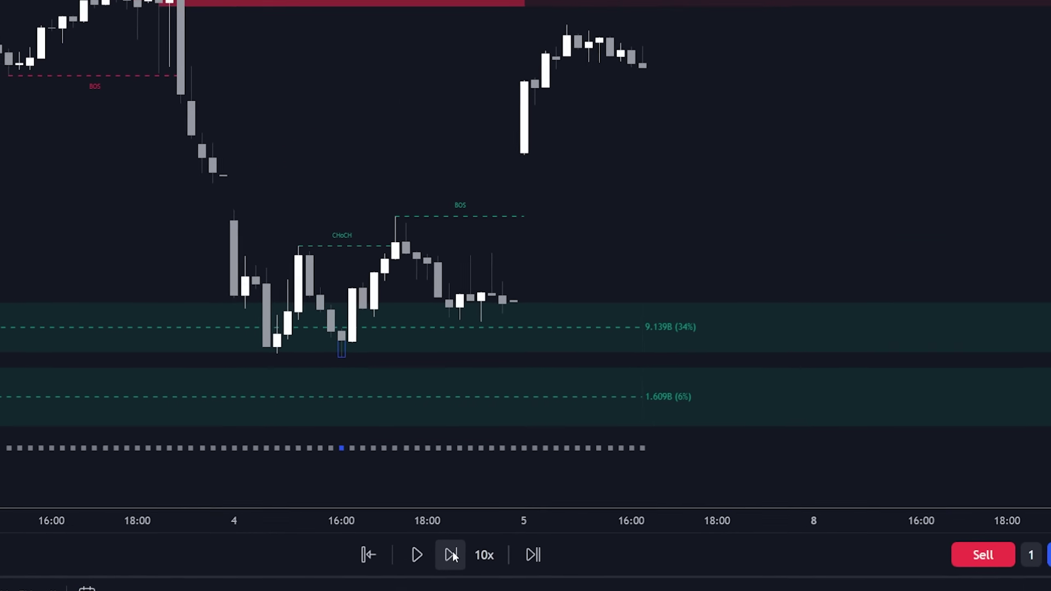
Advance the SPX replay candle by candle into the bearish order block and examine the wider price history
click(451, 555)
click(451, 555)
click(451, 555)
click(452, 555)
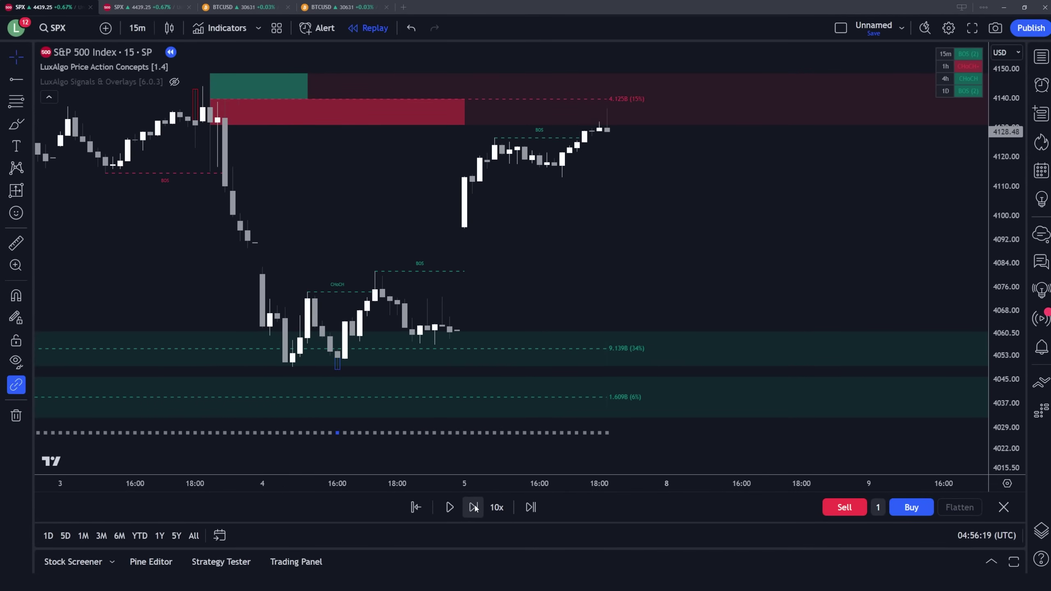
click(474, 508)
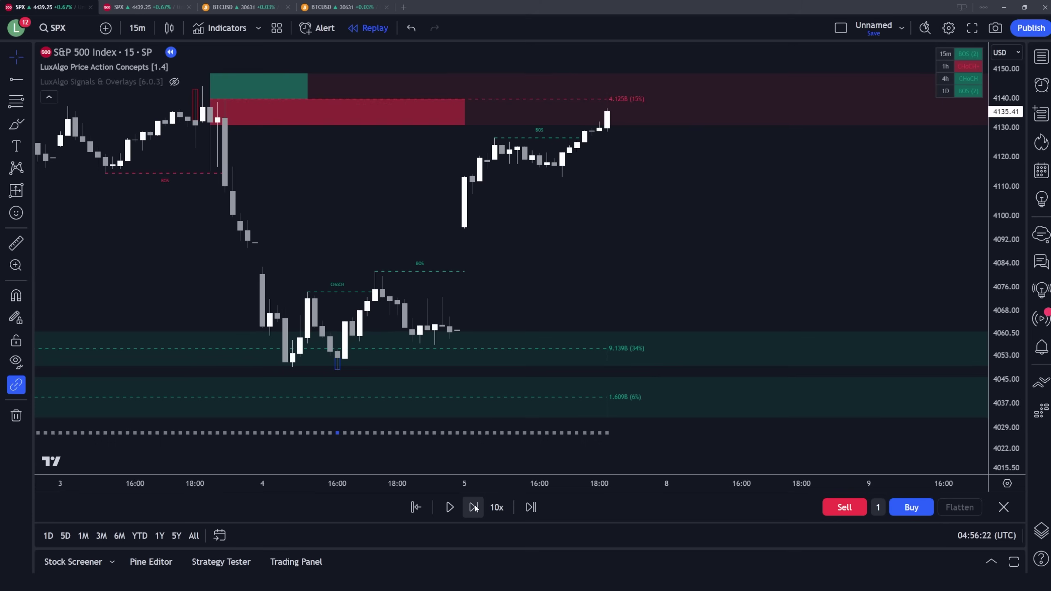
scroll(800, 445, down, 6)
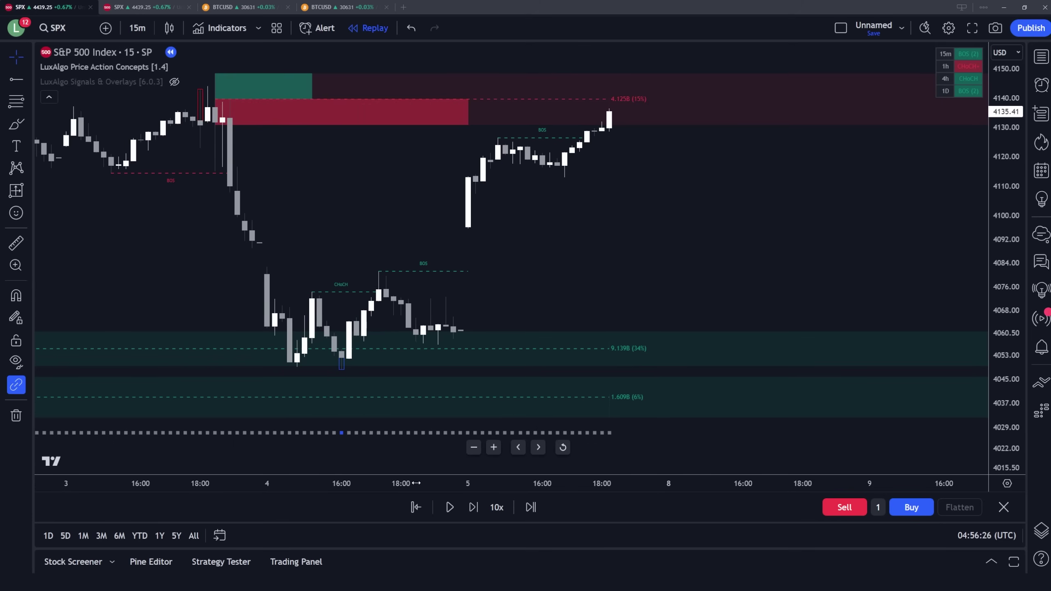
scroll(800, 445, down, 5)
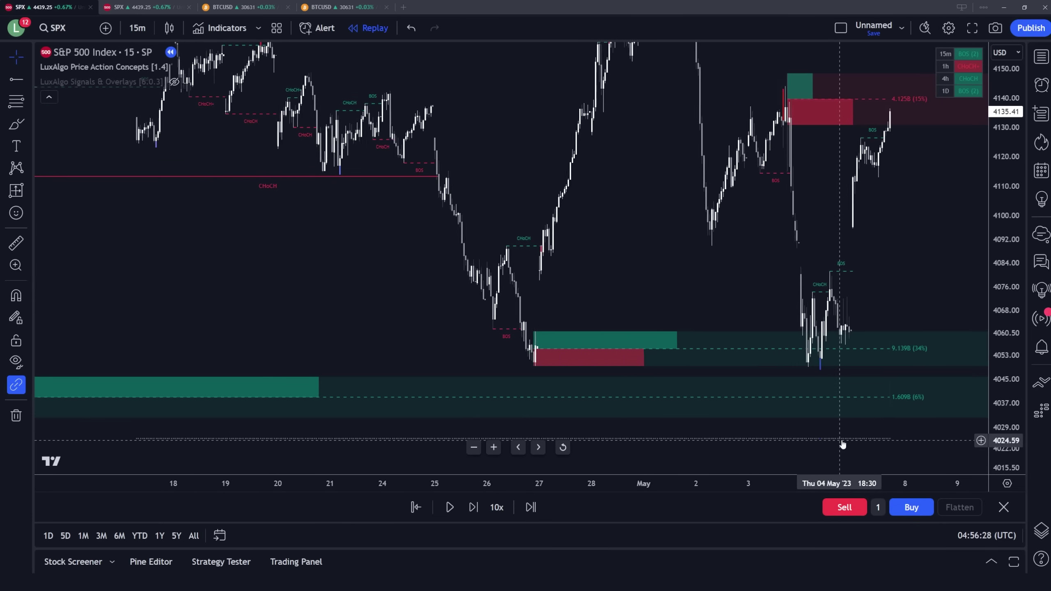
drag(998, 320, 998, 336)
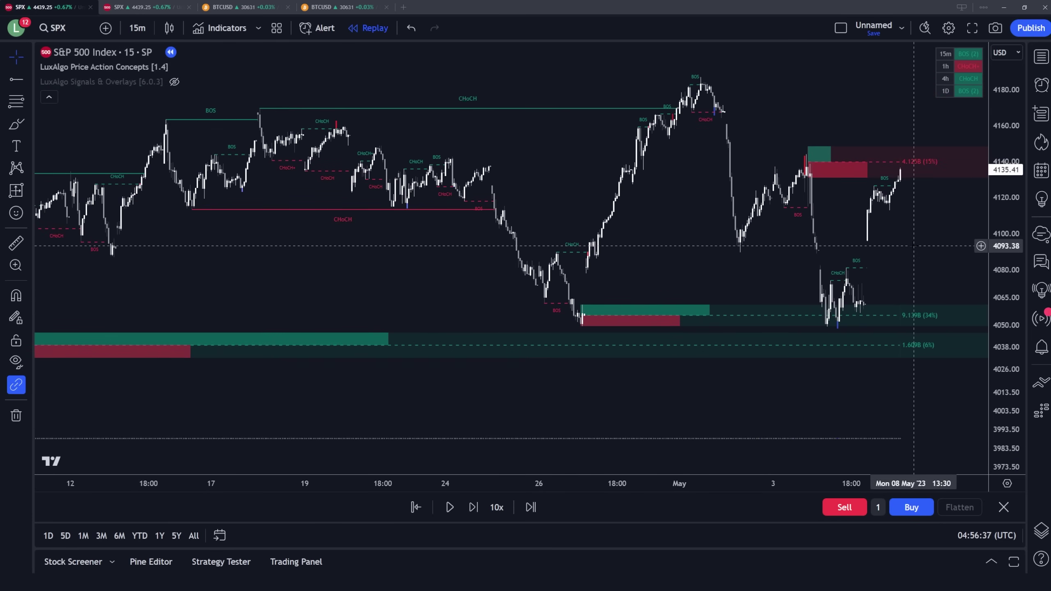
drag(910, 271, 861, 277)
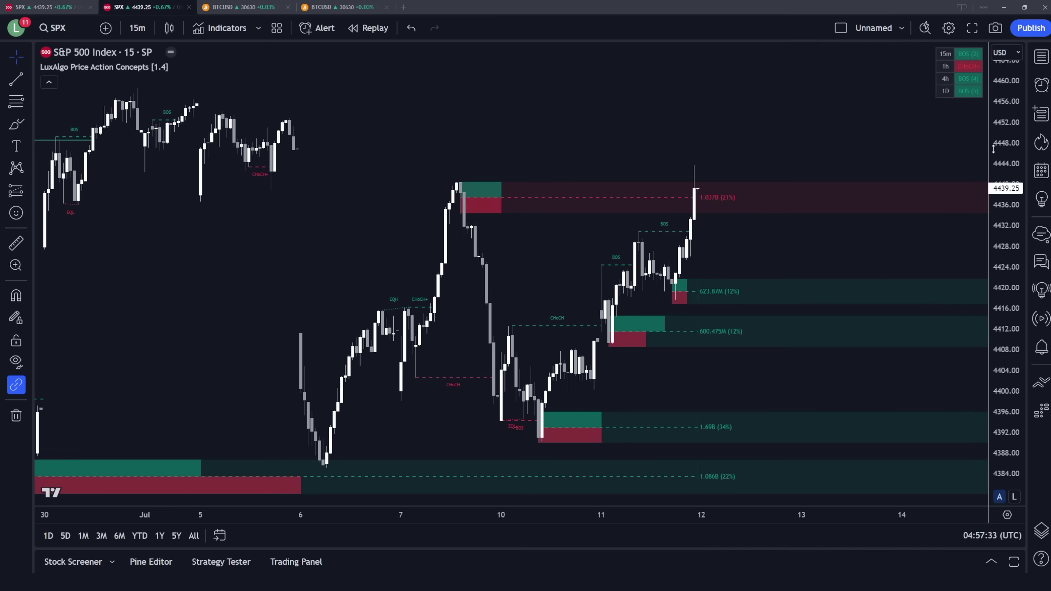
On the second SPX chart, turn on FVG imbalances and turn off Equal H&L in the Price Action Concepts settings
drag(1005, 224, 989, 250)
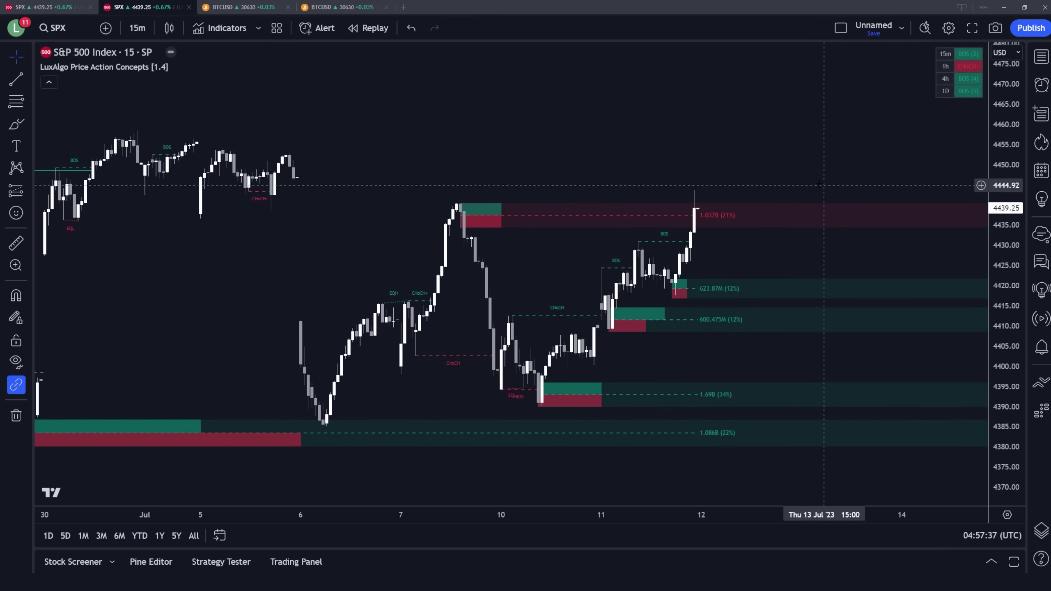
drag(782, 166, 778, 145)
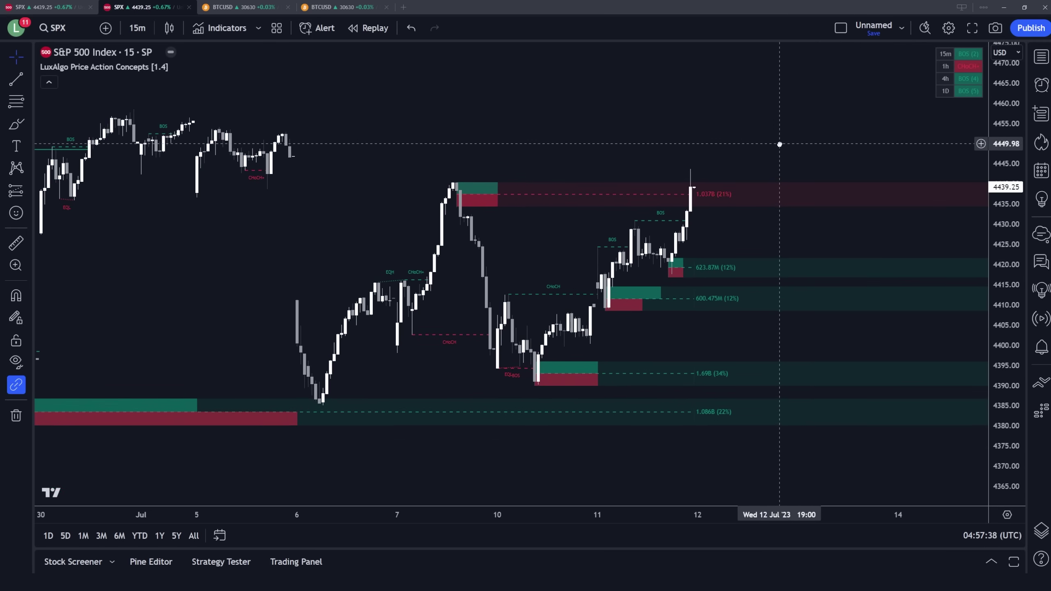
double_click(616, 199)
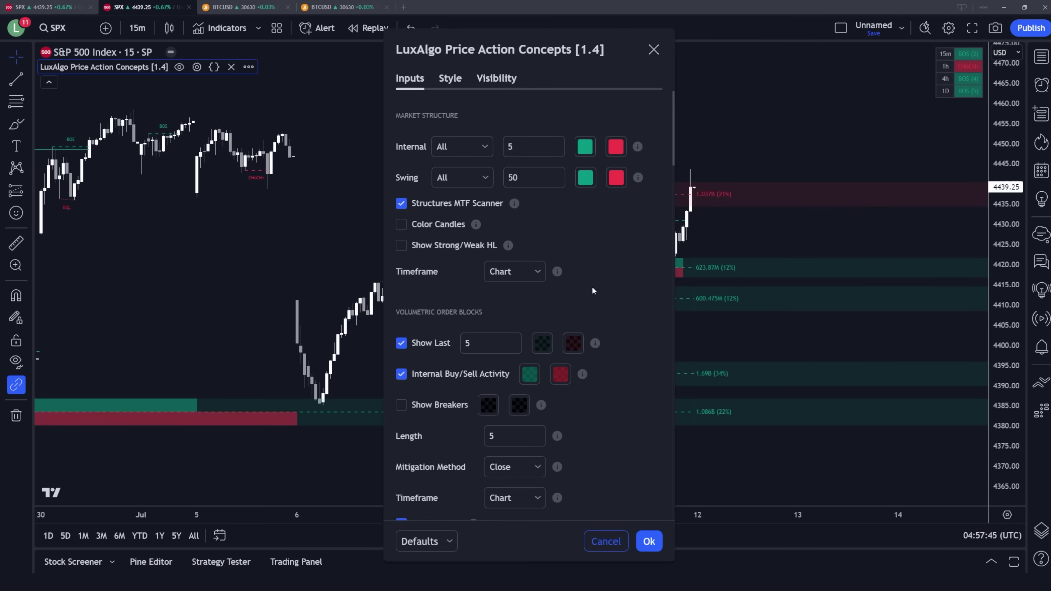
scroll(591, 286, down, 8)
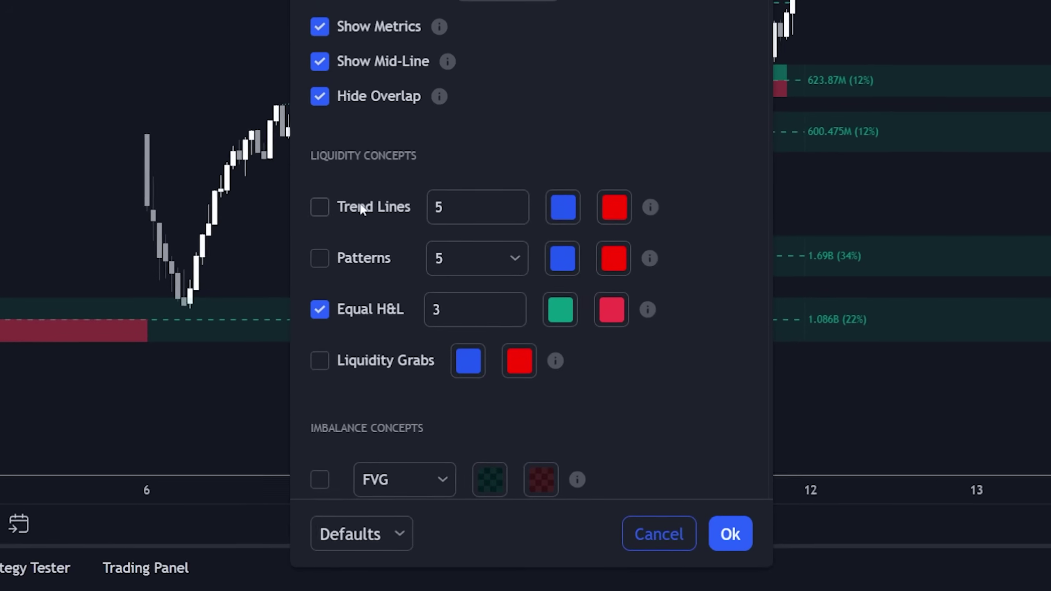
scroll(361, 209, down, 5)
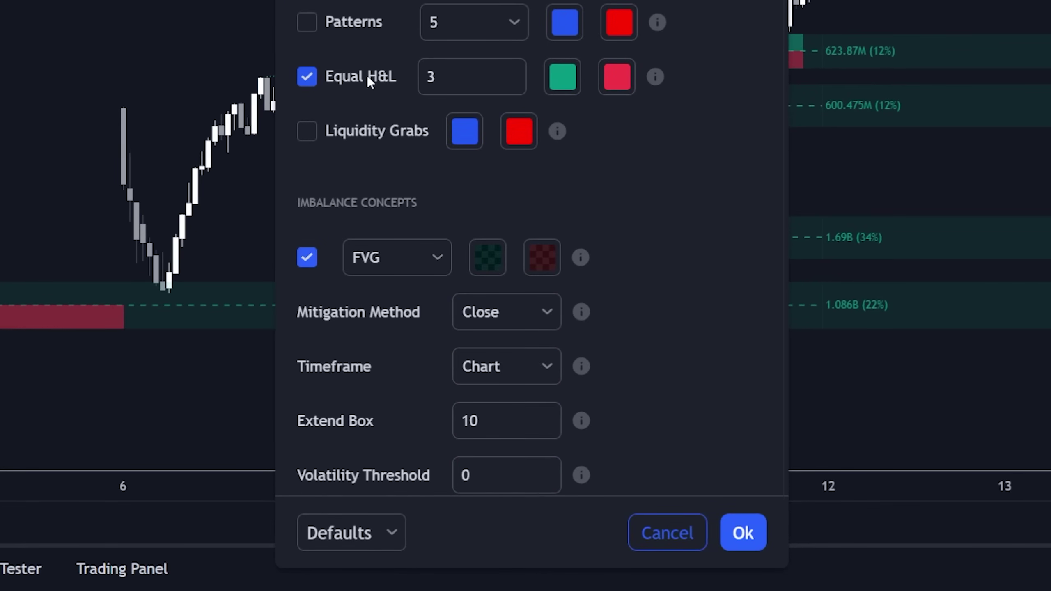
scroll(420, 245, up, 10)
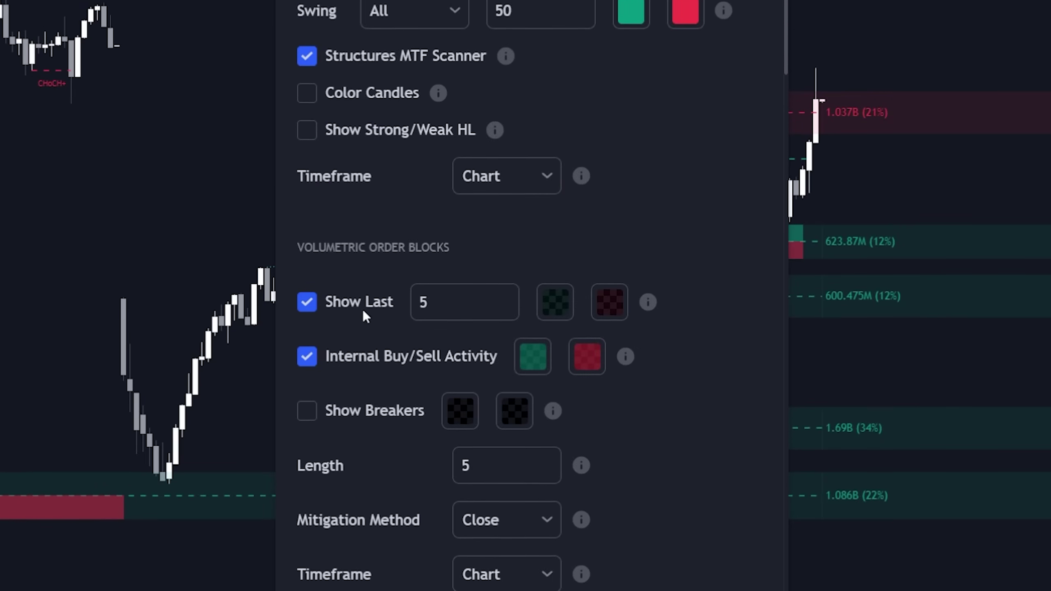
Turn off showing the last volumetric order blocks and set the Swing market structure to None
click(360, 303)
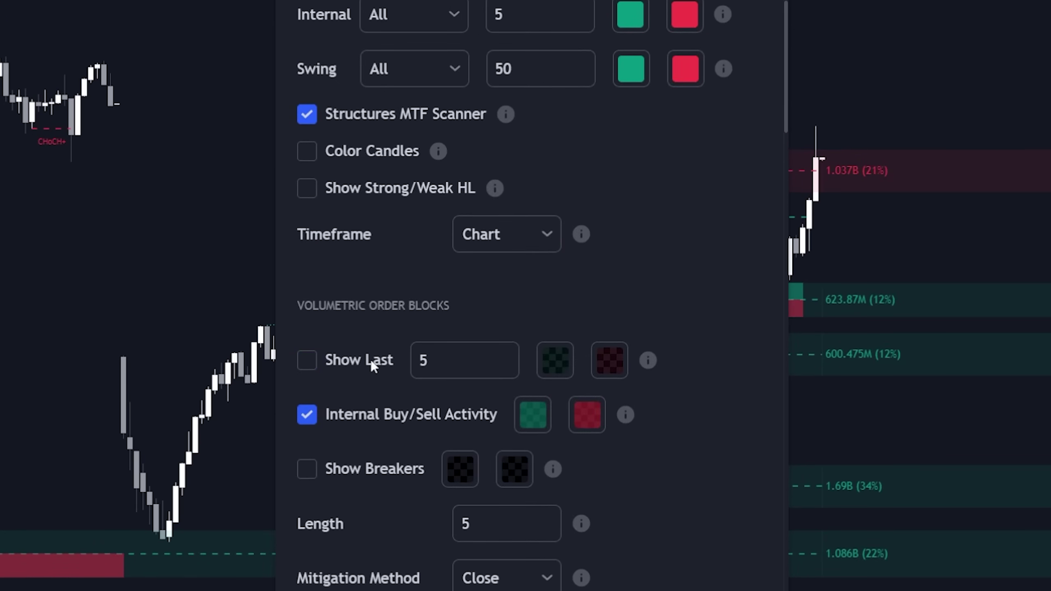
scroll(371, 360, up, 2)
click(405, 149)
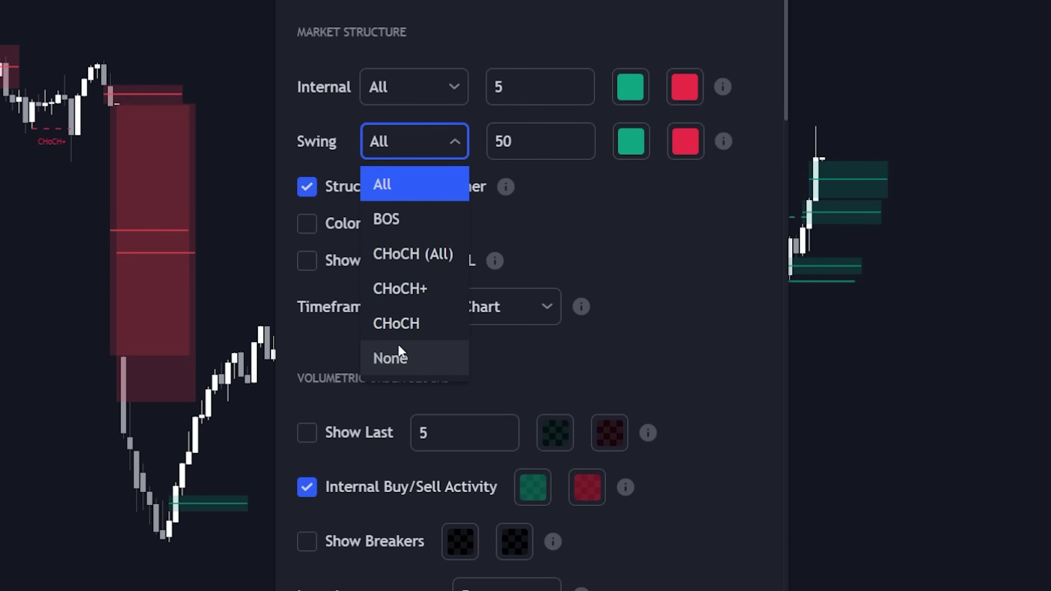
click(398, 348)
Turn on Premium/Discount Zones and apply the Price Action Concepts settings
scroll(694, 271, down, 10)
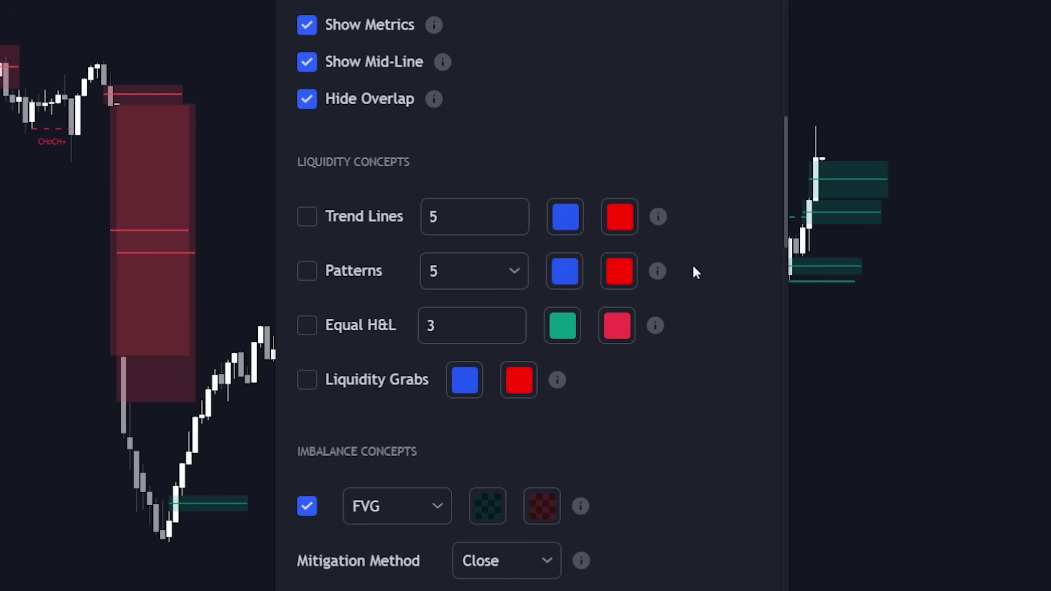
scroll(694, 269, down, 5)
scroll(306, 286, down, 4)
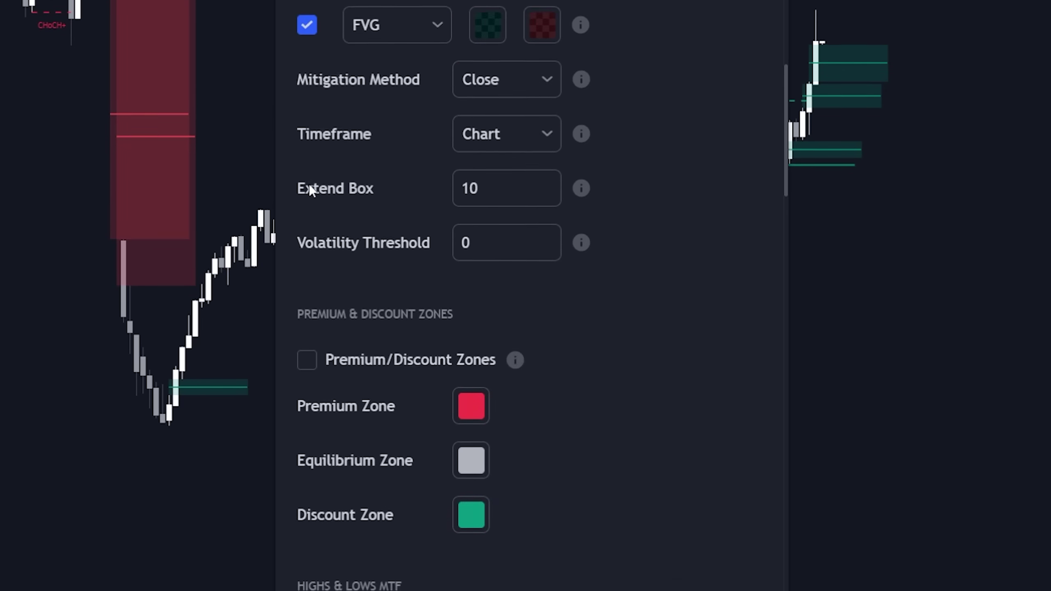
scroll(308, 184, down, 2)
click(311, 361)
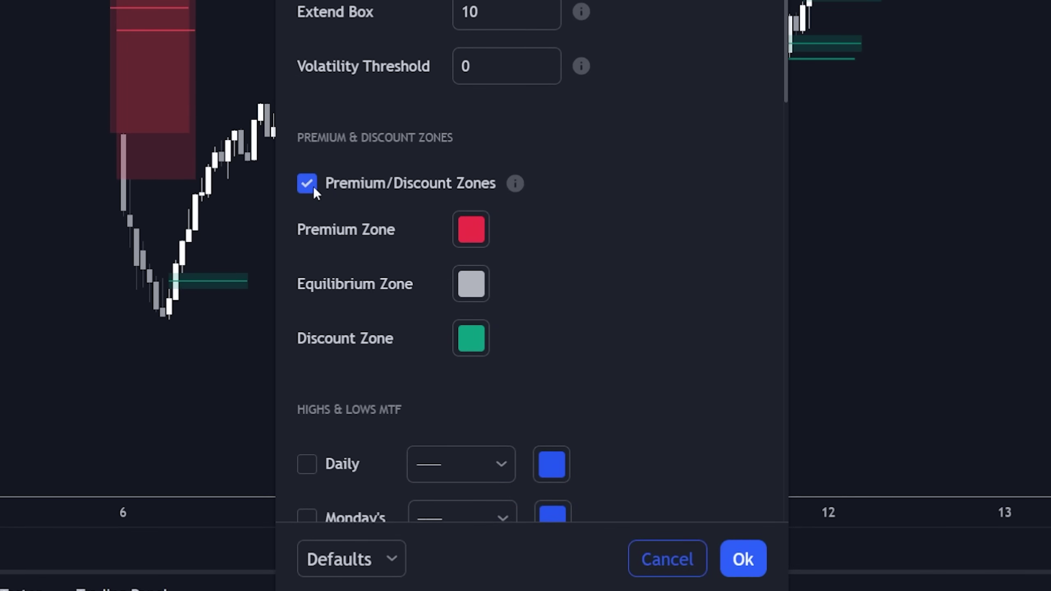
key(Return)
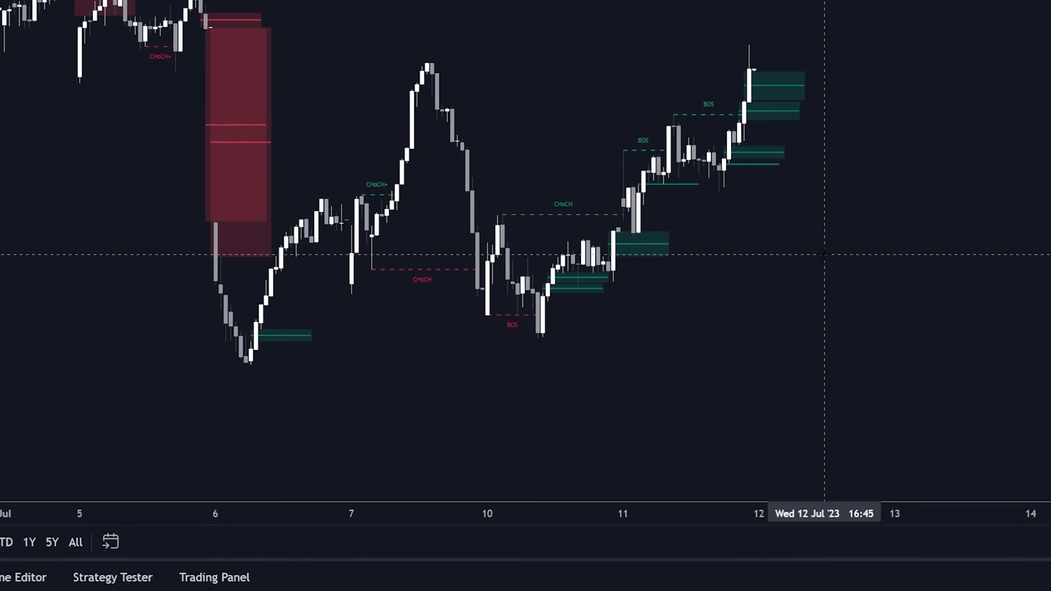
Circle the Discount and Premium zones on the SPX chart with the Brush and remove the drawings
drag(745, 324, 811, 331)
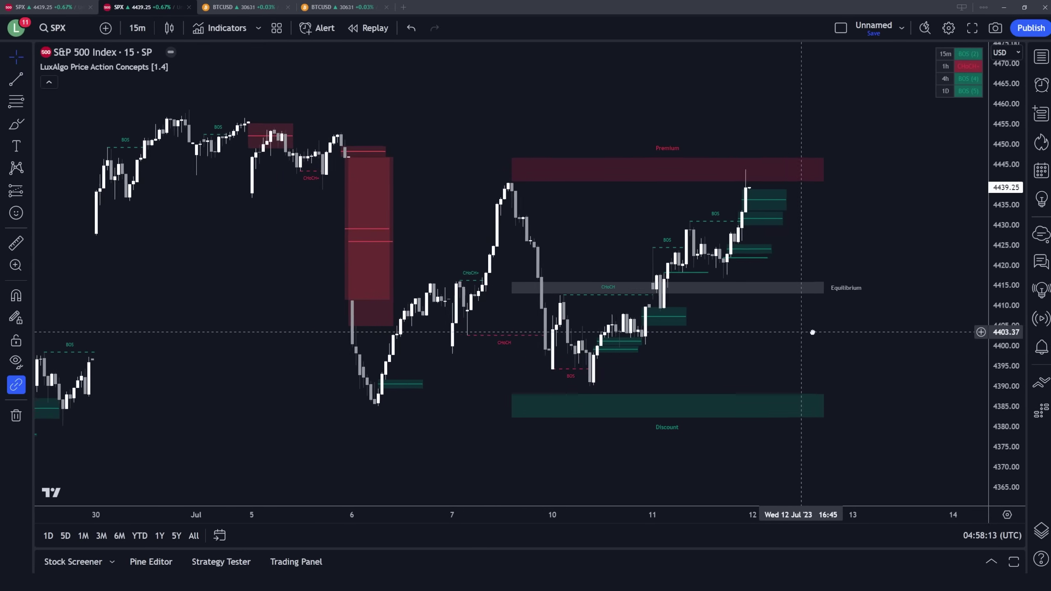
scroll(556, 493, up, 3)
drag(675, 340, 640, 341)
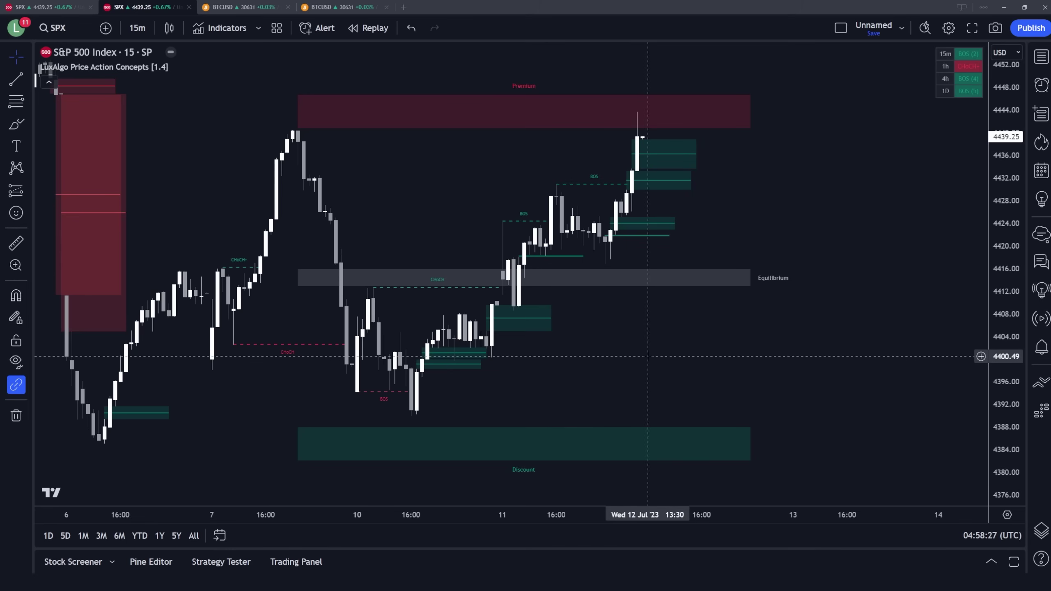
click(15, 124)
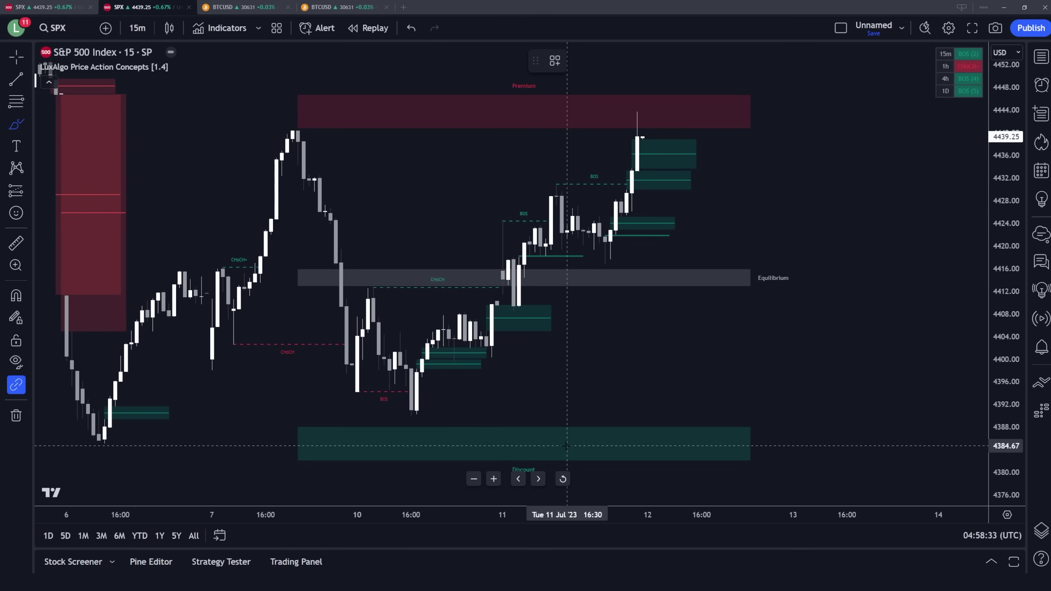
mouse_move(589, 421)
mouse_down()
mouse_move(458, 420)
mouse_move(315, 450)
mouse_move(782, 442)
mouse_move(556, 409)
mouse_up()
mouse_move(563, 92)
mouse_down()
mouse_move(414, 86)
mouse_move(487, 130)
mouse_move(750, 91)
mouse_move(514, 92)
mouse_up()
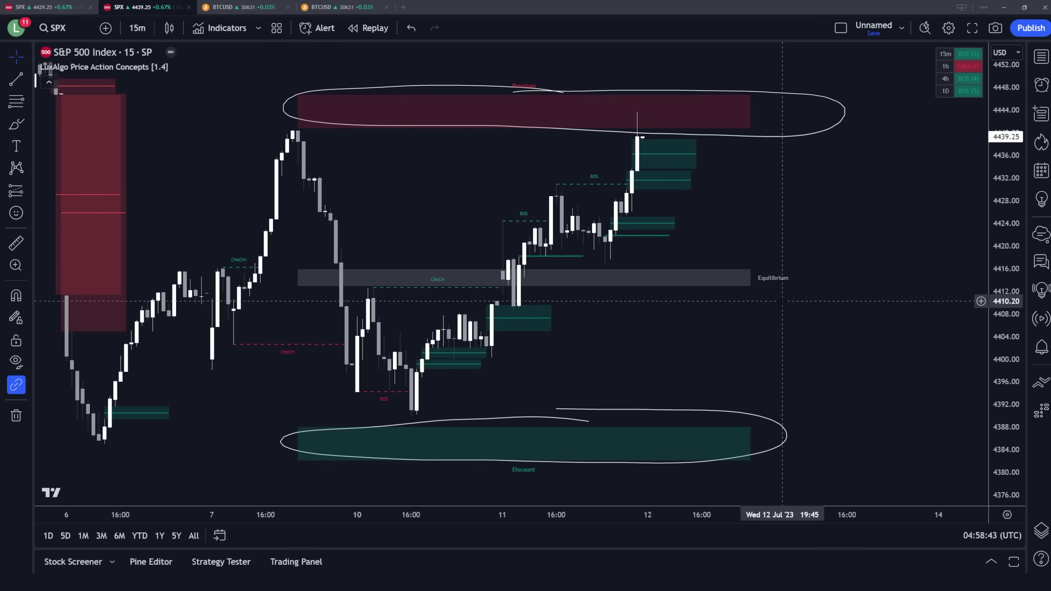
right_click(781, 257)
click(845, 509)
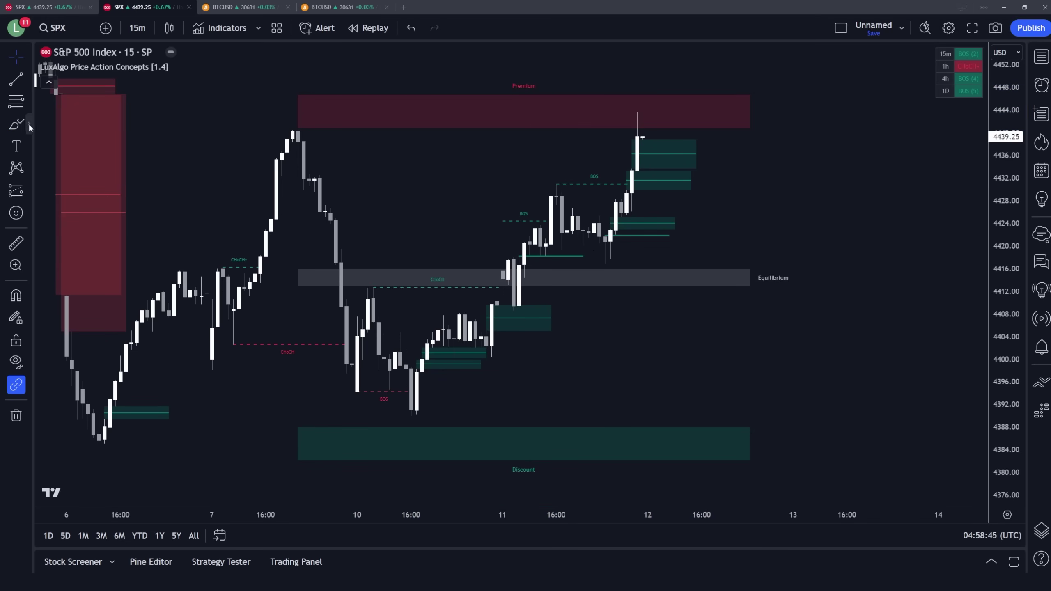
Outline the range halves below and above the Equilibrium zone with the Brush and clear the drawings
click(15, 124)
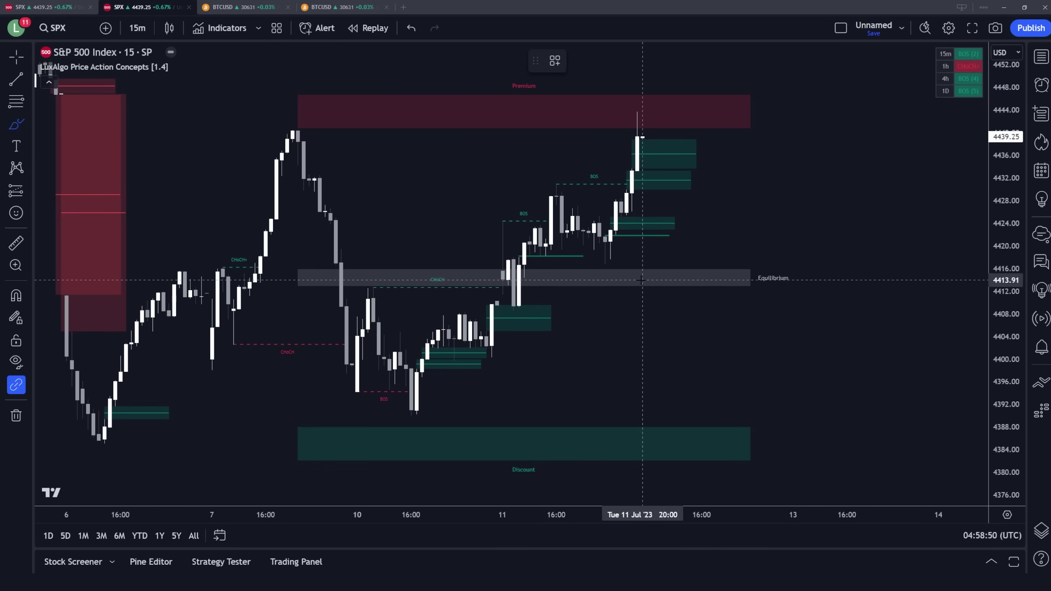
mouse_move(637, 280)
mouse_down()
mouse_move(387, 286)
mouse_move(290, 397)
mouse_move(309, 459)
mouse_move(777, 465)
mouse_move(778, 280)
mouse_move(605, 280)
mouse_up()
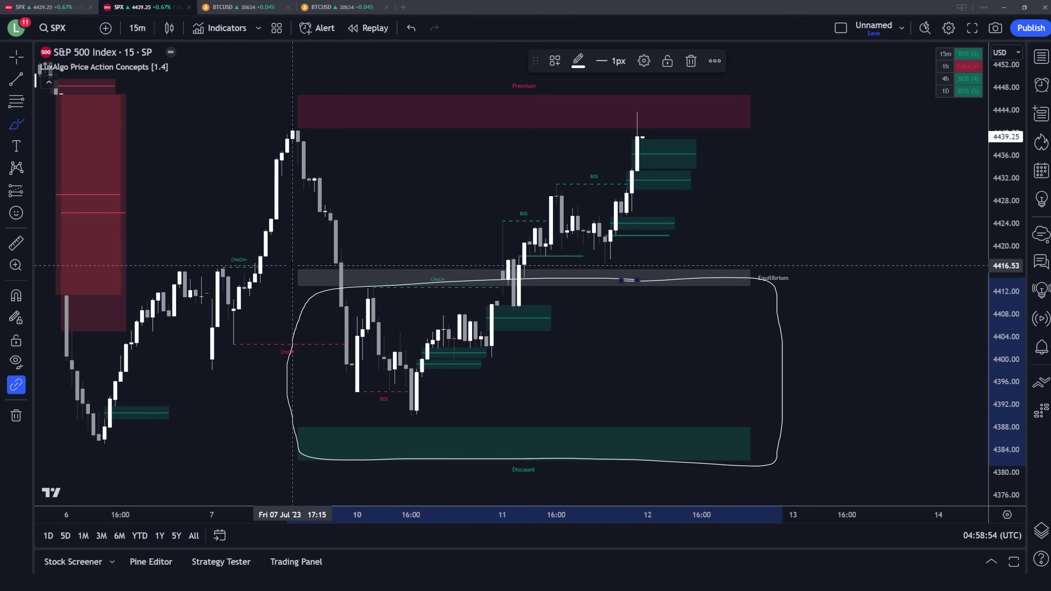
mouse_move(297, 278)
mouse_down()
mouse_move(308, 106)
mouse_move(509, 96)
mouse_move(761, 148)
mouse_up()
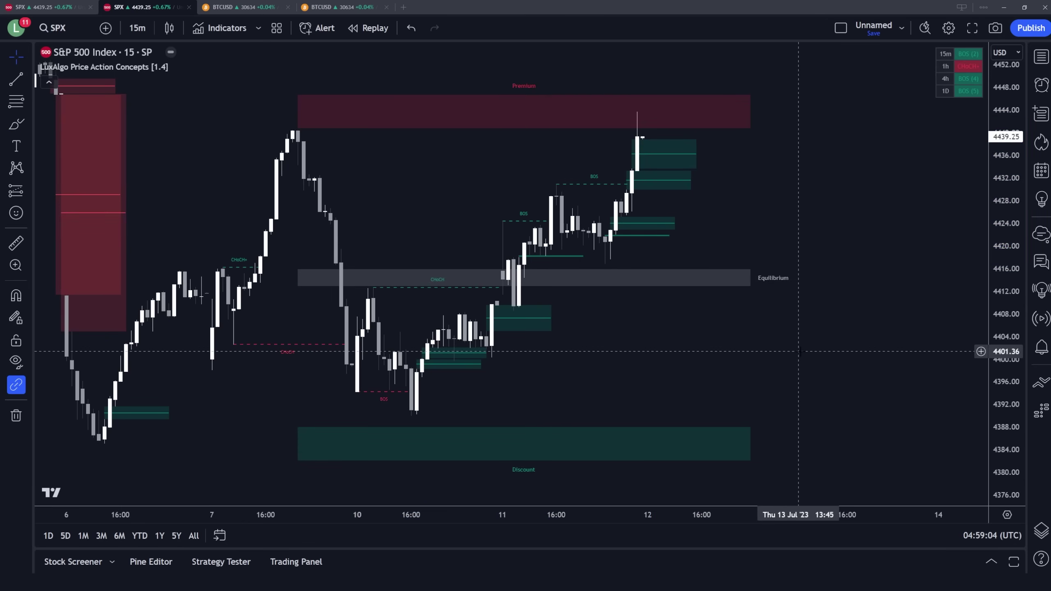
drag(737, 350, 739, 344)
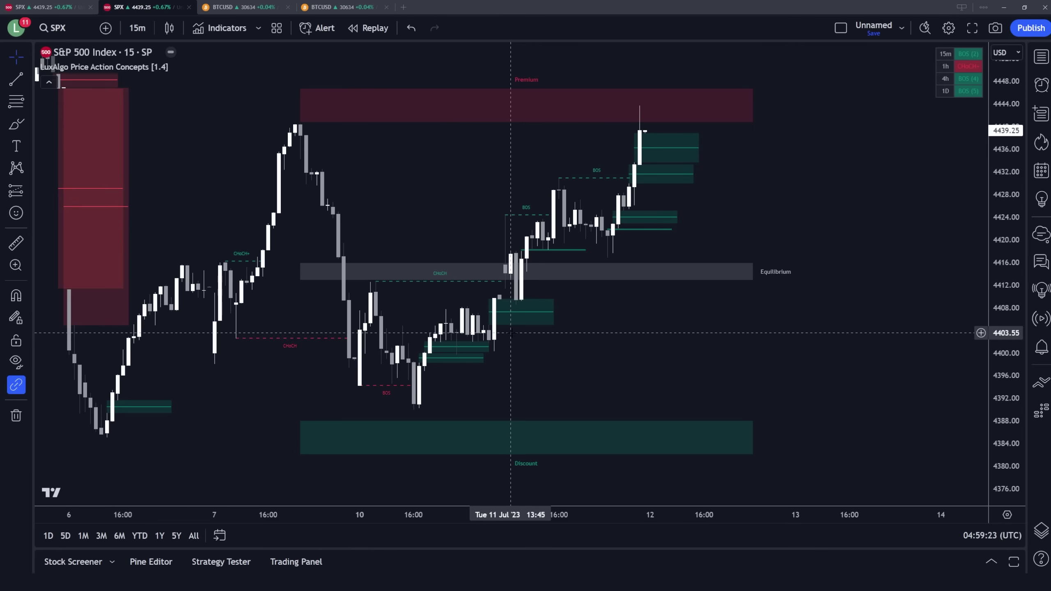
click(16, 124)
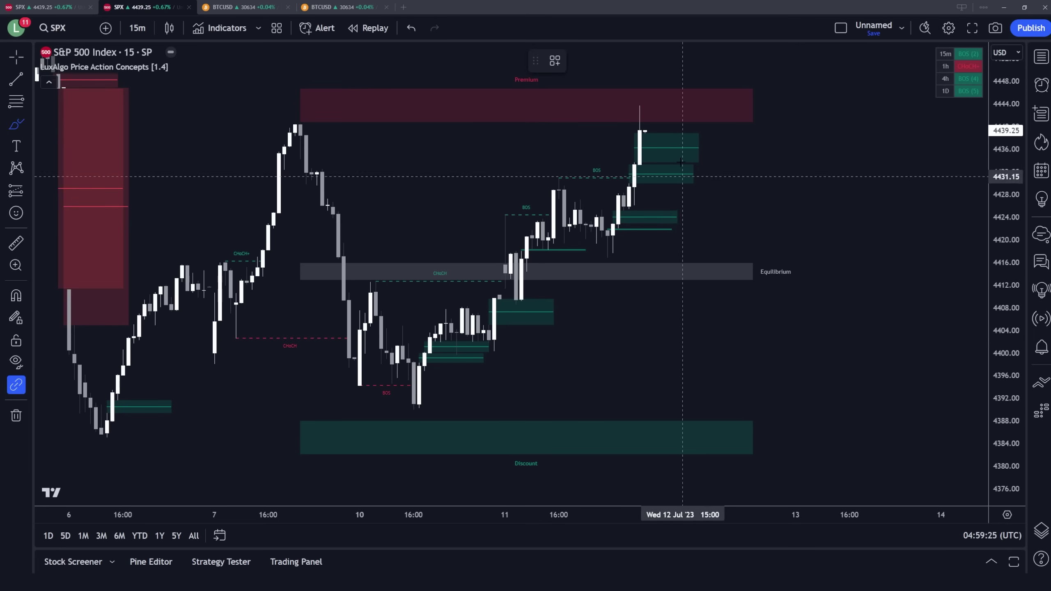
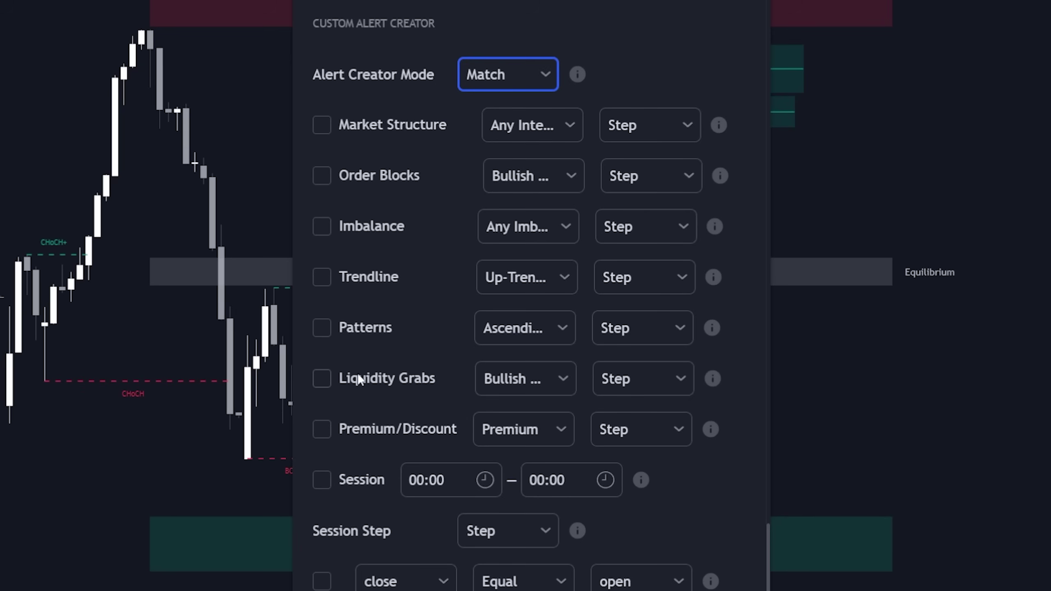
In the Custom Alert Creator, enable the Premium/Discount condition and set it to Discount
scroll(354, 430, down, 2)
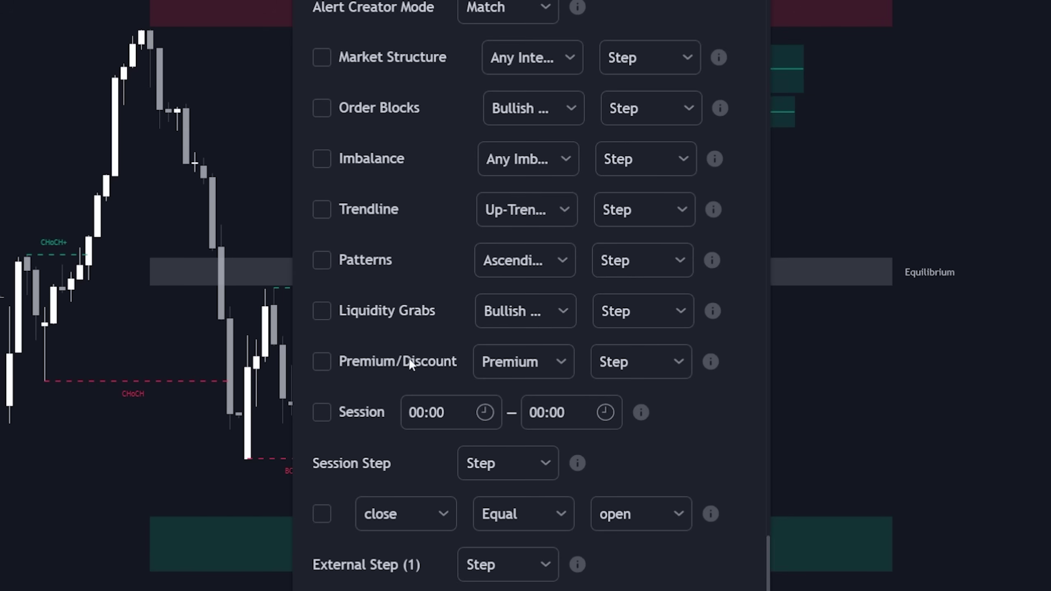
click(408, 358)
click(481, 361)
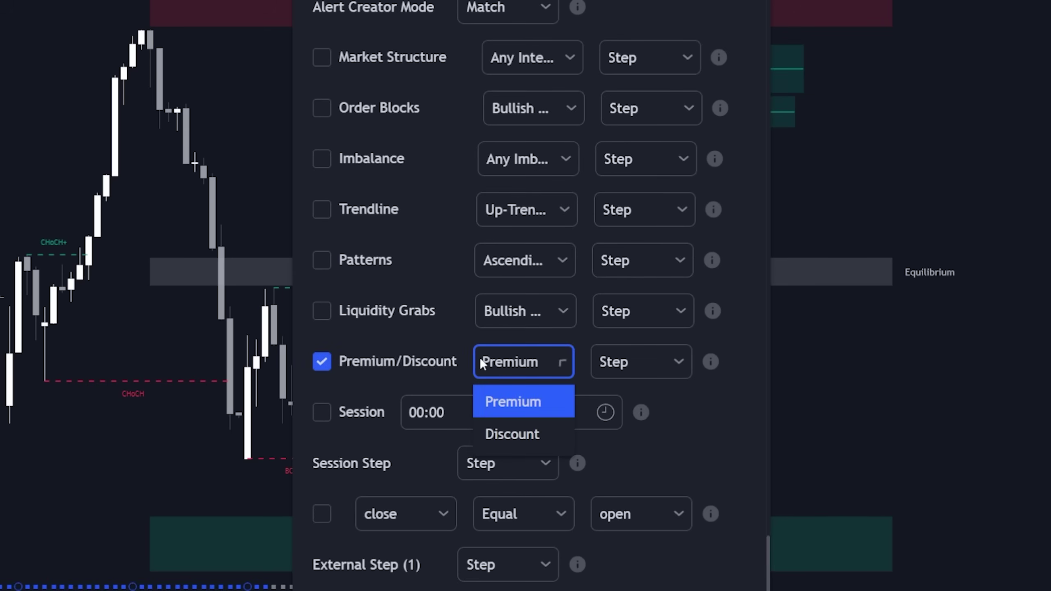
click(499, 434)
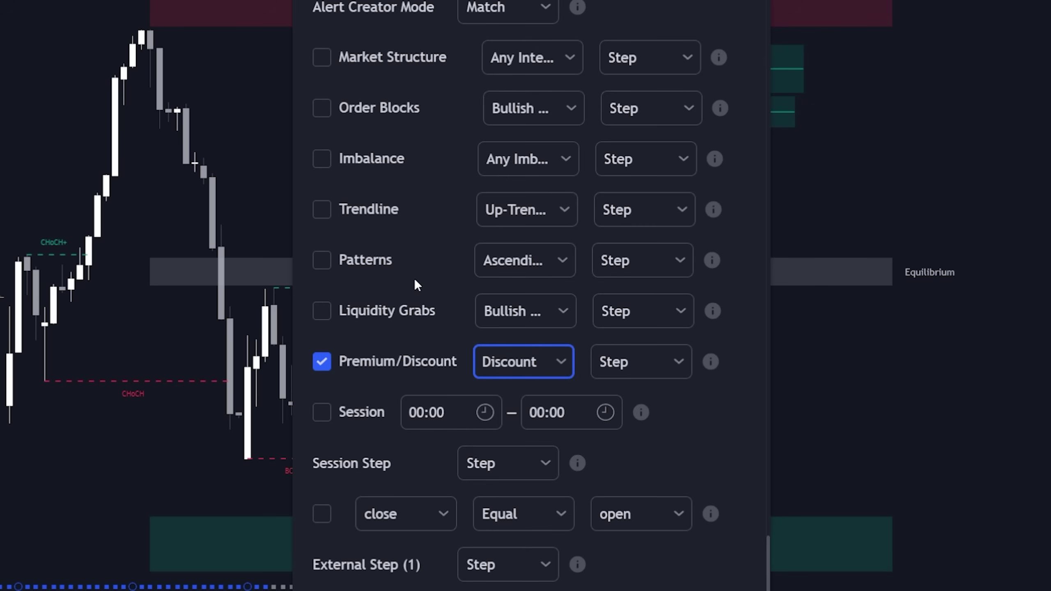
Enable the Imbalance condition and set it to Bullish Imbalance
click(358, 160)
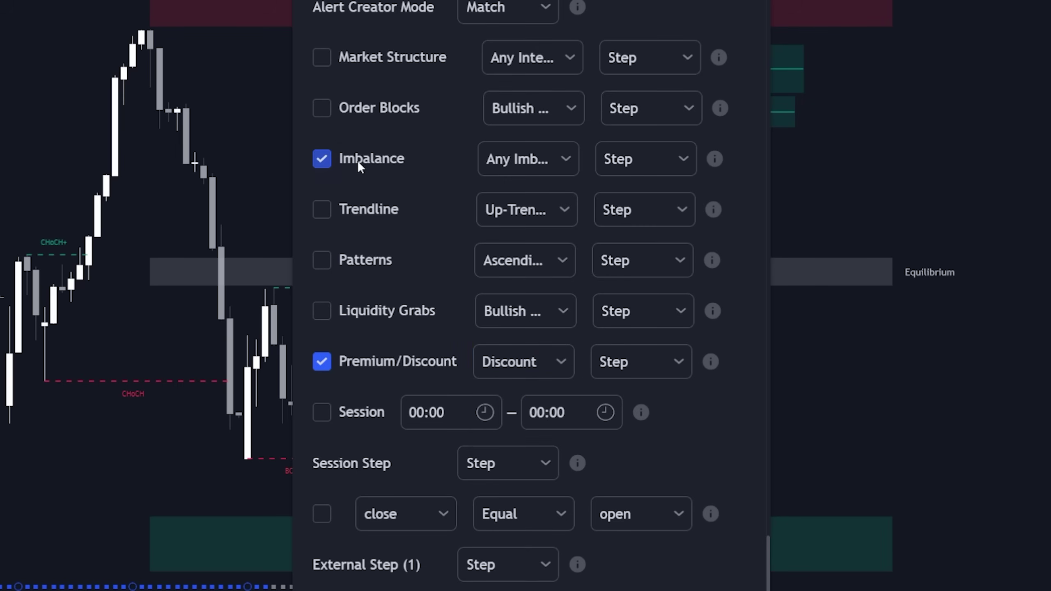
click(523, 166)
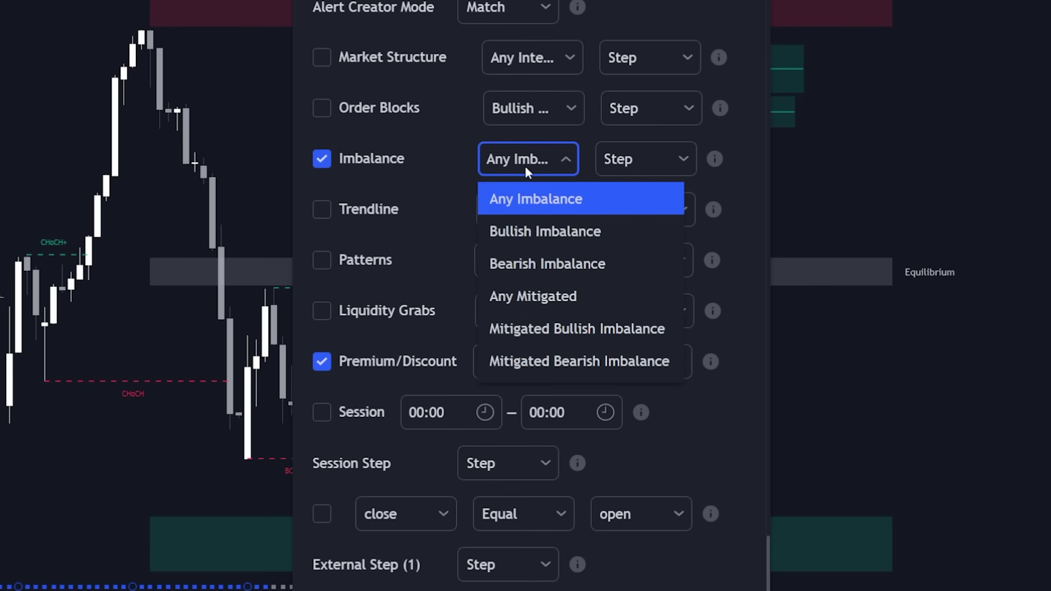
click(555, 231)
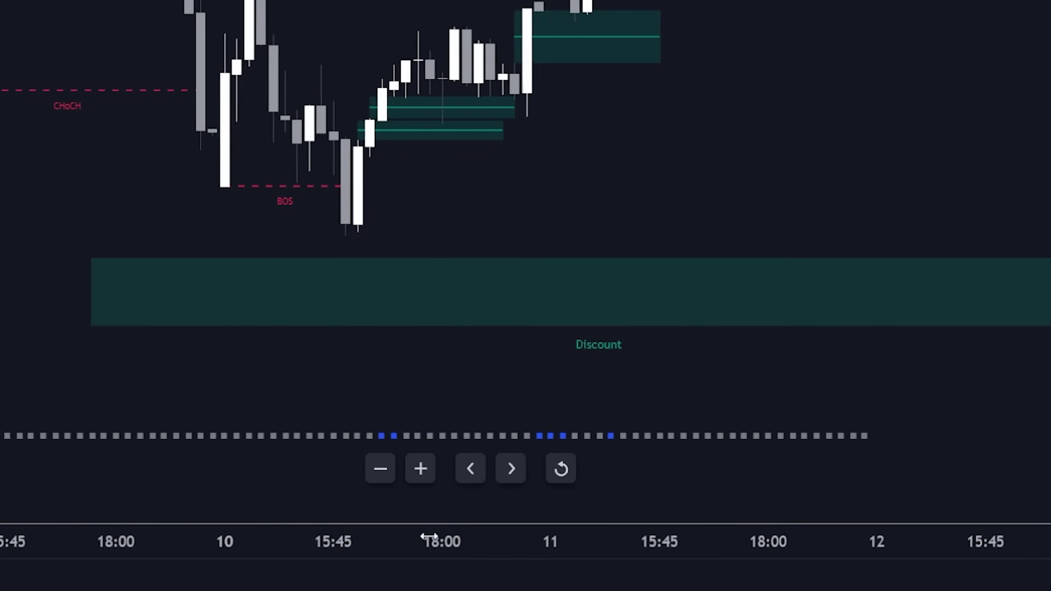
Circle the two bullish FVG retests below Equilibrium and the FVGs near the Premium zone, and remove these brush drawings
drag(428, 537, 367, 430)
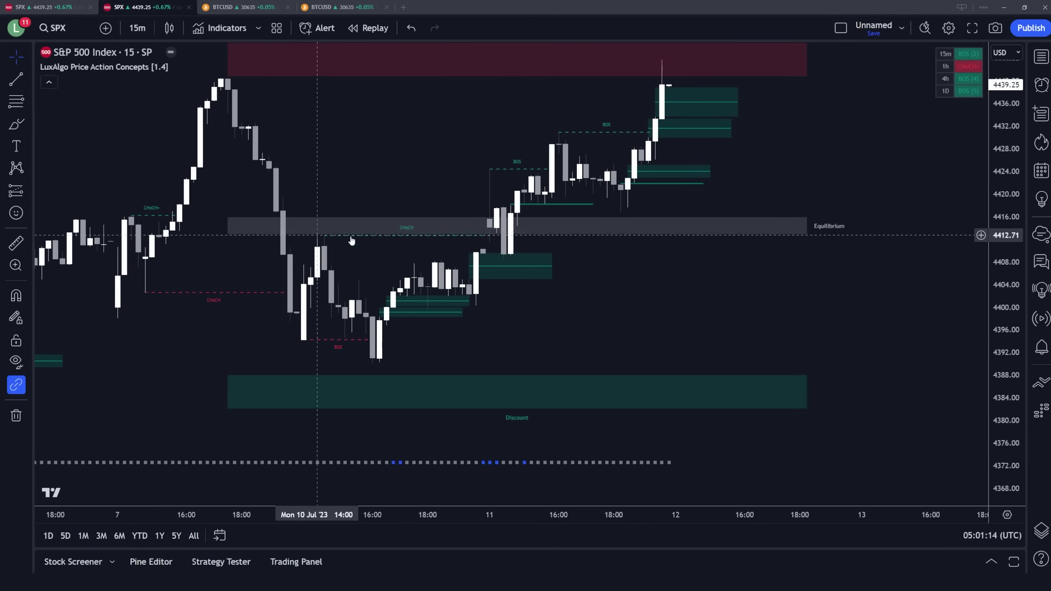
drag(676, 226, 721, 230)
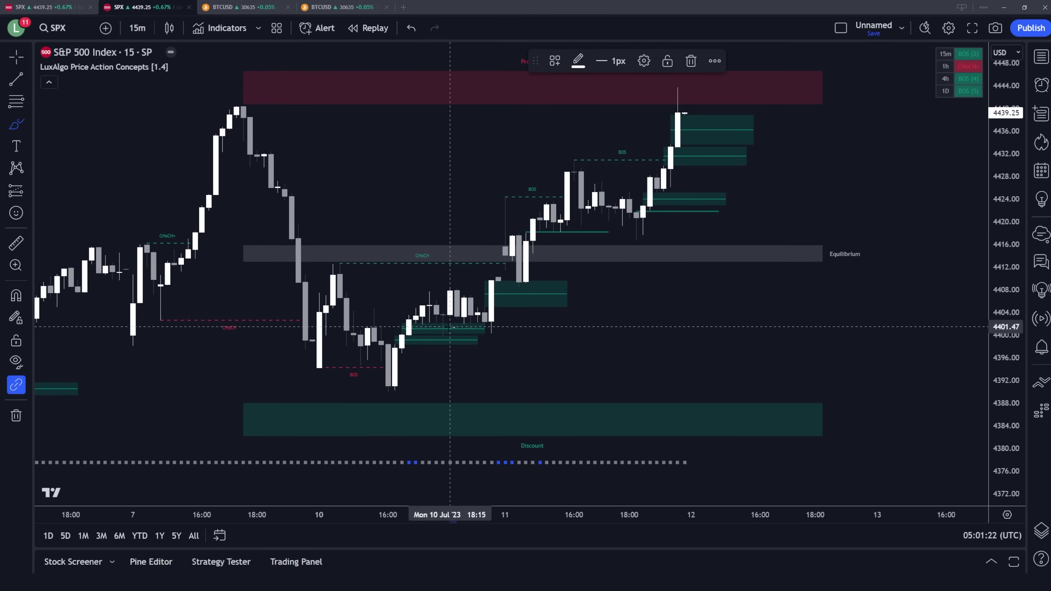
mouse_move(454, 327)
mouse_down()
mouse_move(429, 333)
mouse_move(450, 343)
mouse_move(455, 327)
mouse_up()
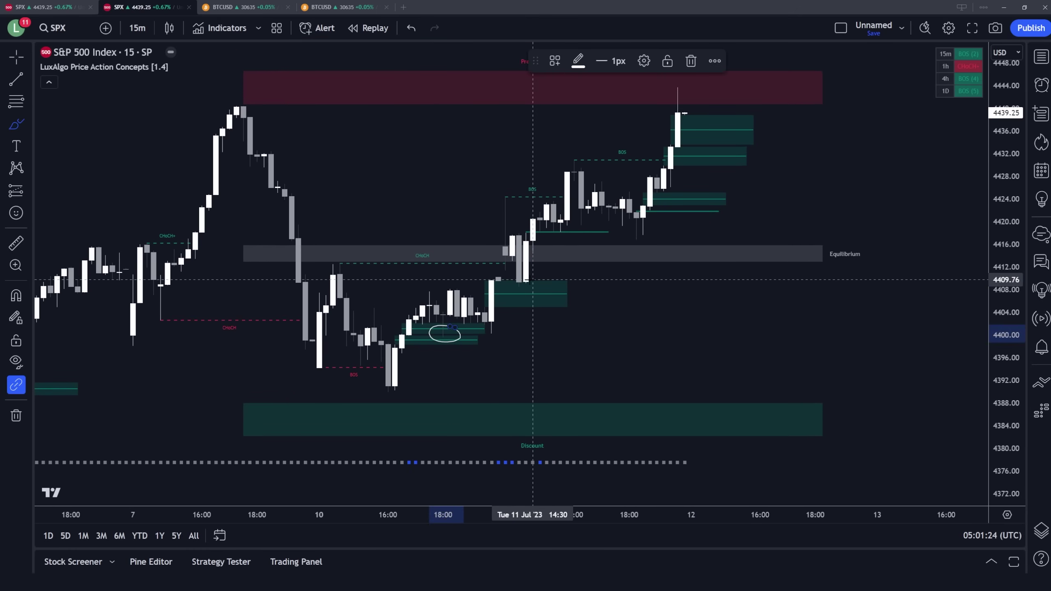
mouse_move(530, 277)
mouse_down()
mouse_move(526, 298)
mouse_move(540, 287)
mouse_move(528, 276)
mouse_up()
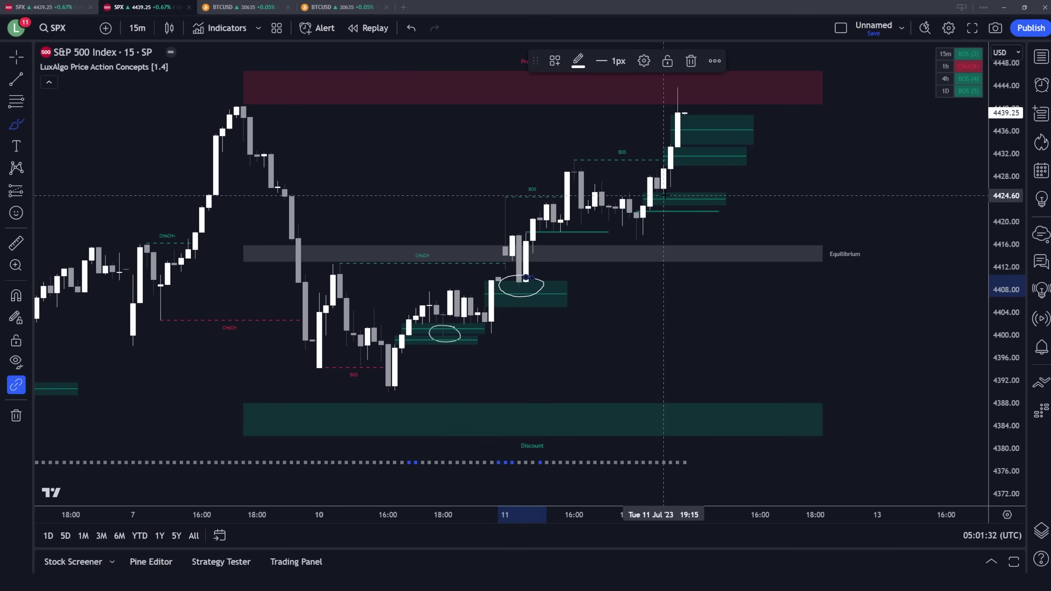
mouse_move(724, 102)
mouse_down()
mouse_move(617, 166)
mouse_move(699, 222)
mouse_move(733, 101)
mouse_up()
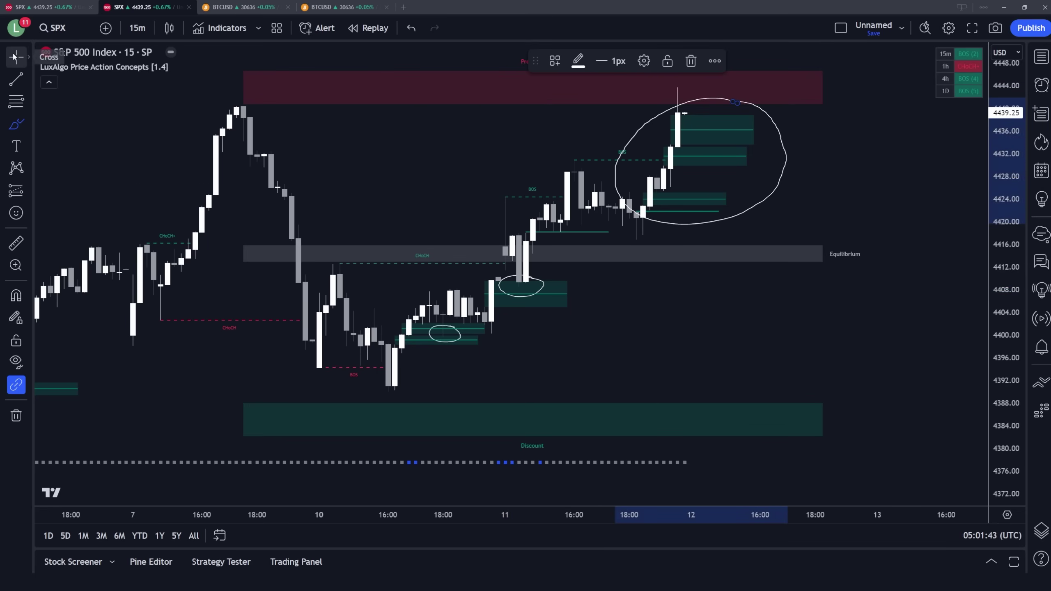
drag(335, 124, 323, 118)
right_click(323, 118)
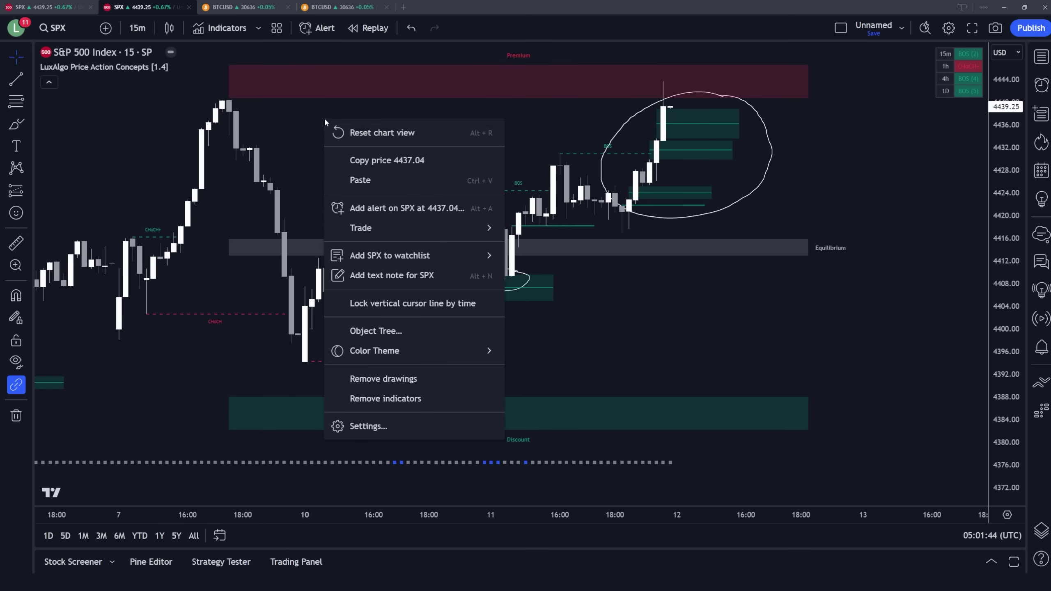
click(389, 378)
On the first BTCUSD chart, set the Price Action Concepts volumetric order block timeframe to 1 hour
click(251, 11)
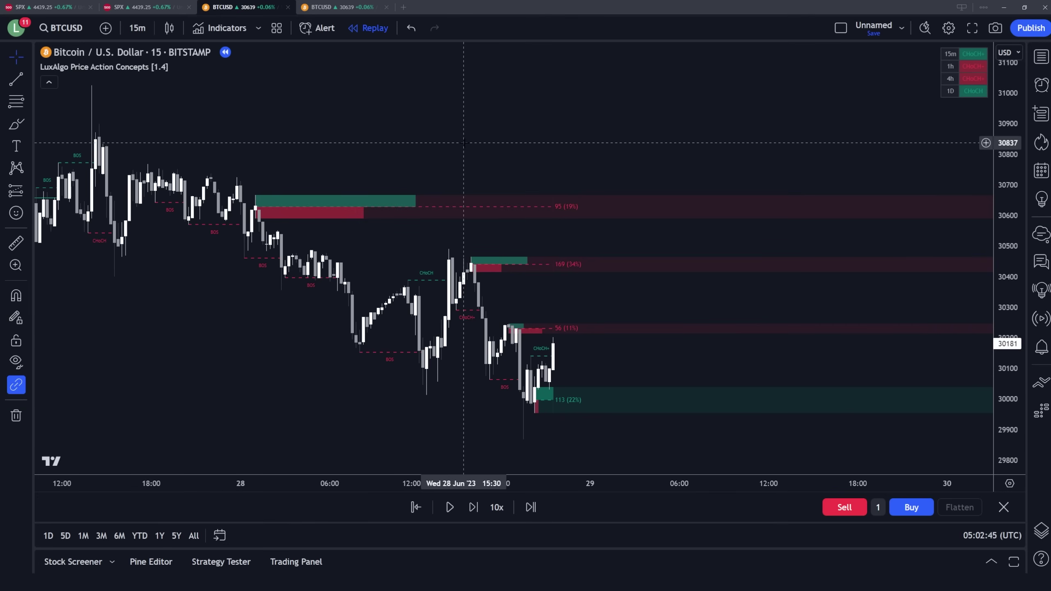
double_click(517, 264)
scroll(518, 240, down, 10)
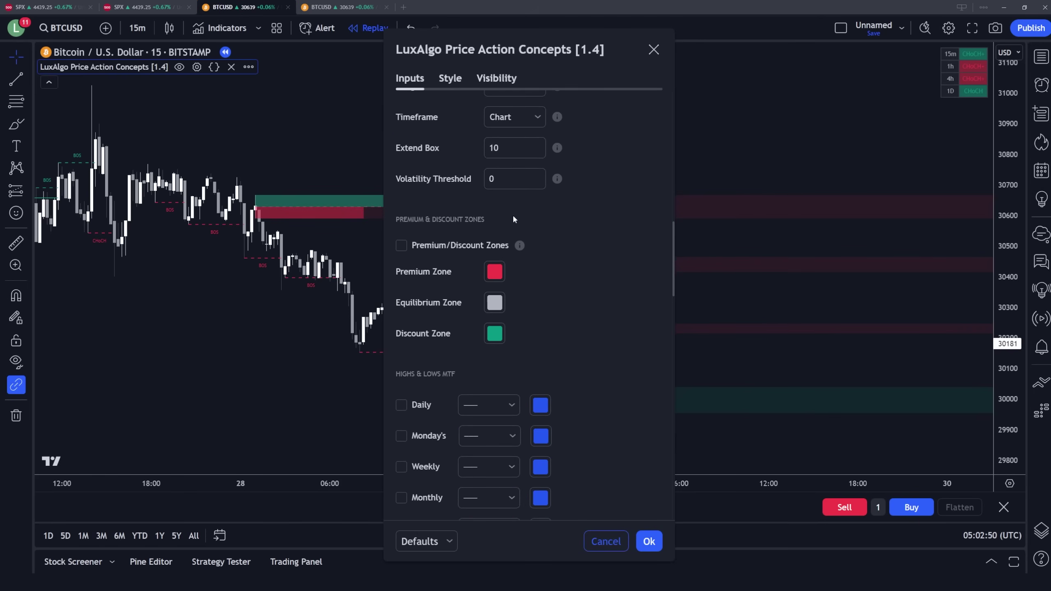
scroll(555, 276, up, 15)
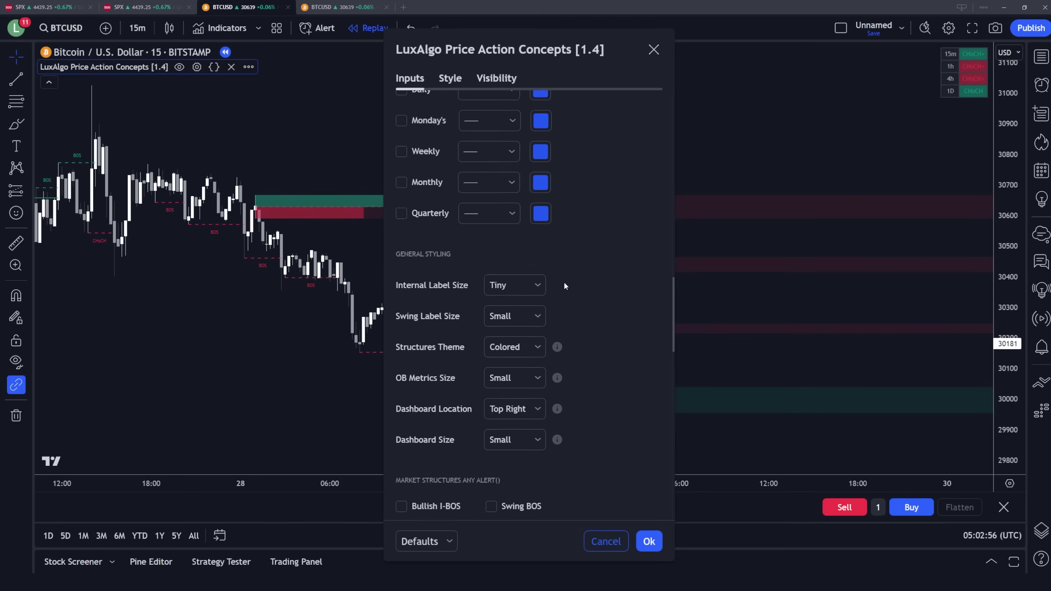
scroll(566, 283, up, 4)
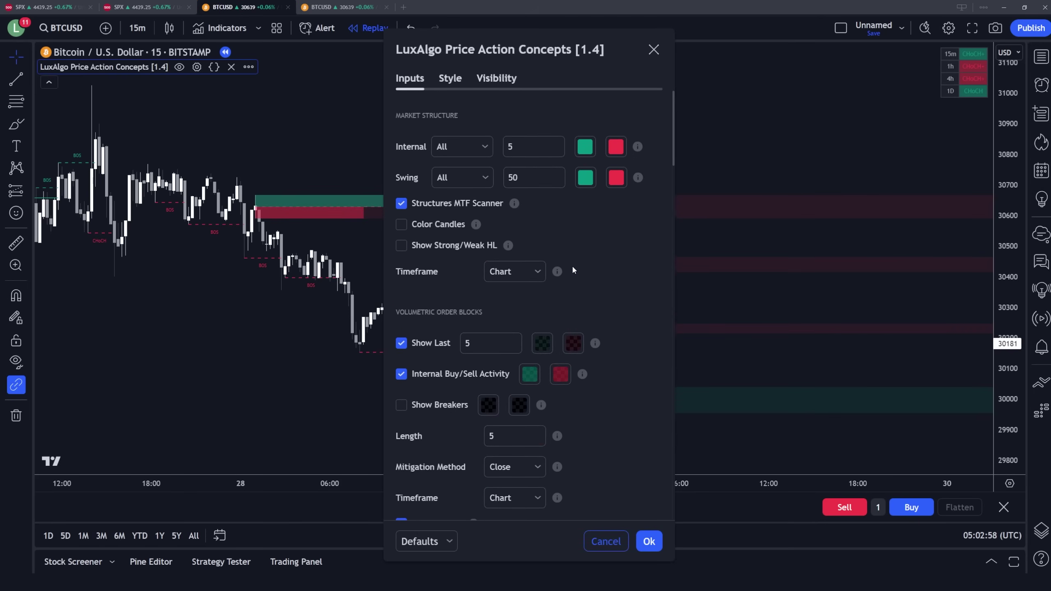
scroll(565, 276, down, 4)
click(521, 332)
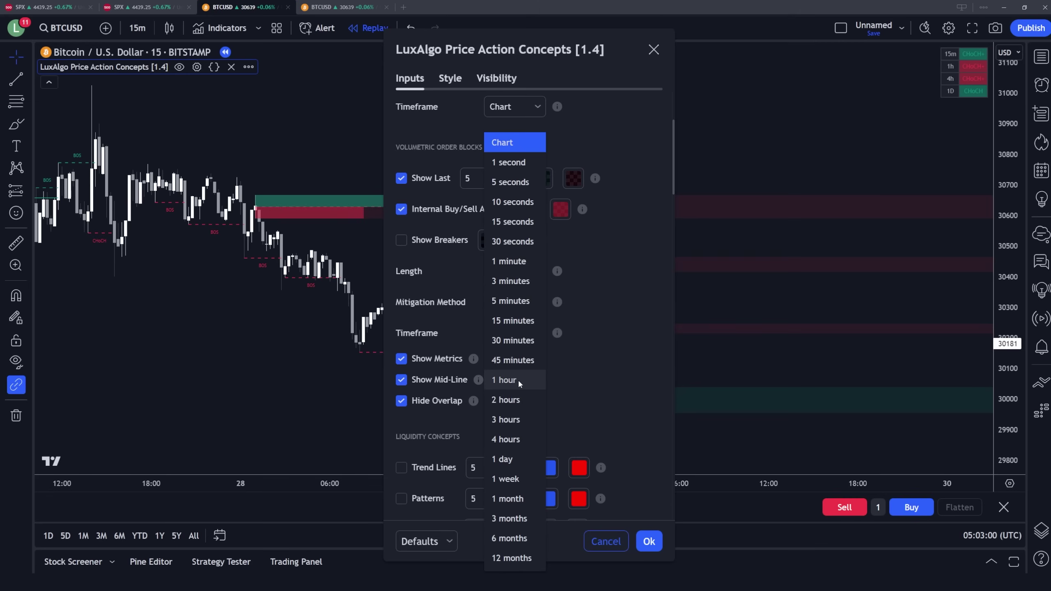
click(517, 380)
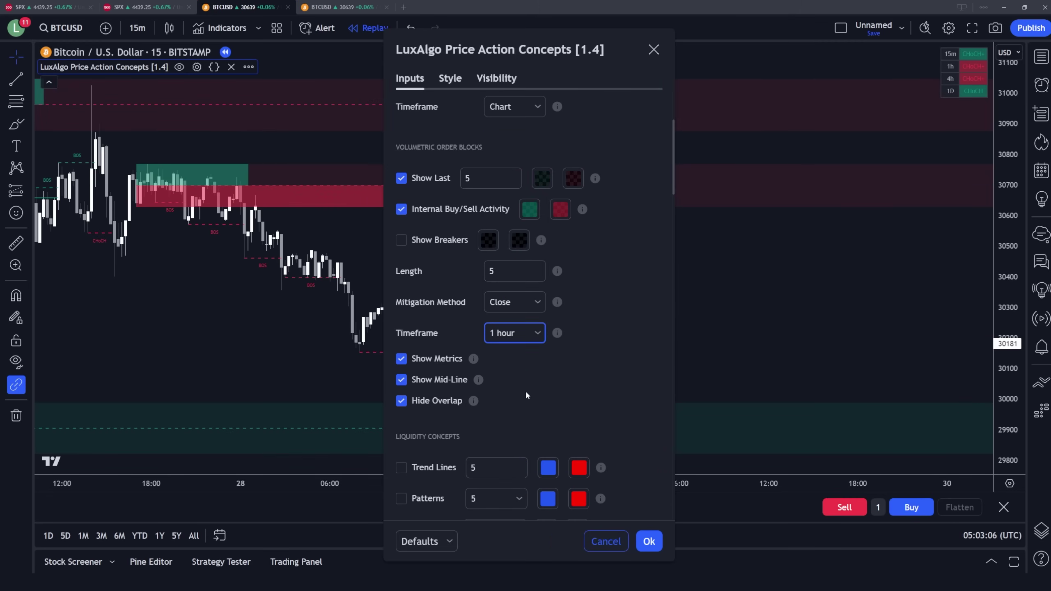
click(753, 227)
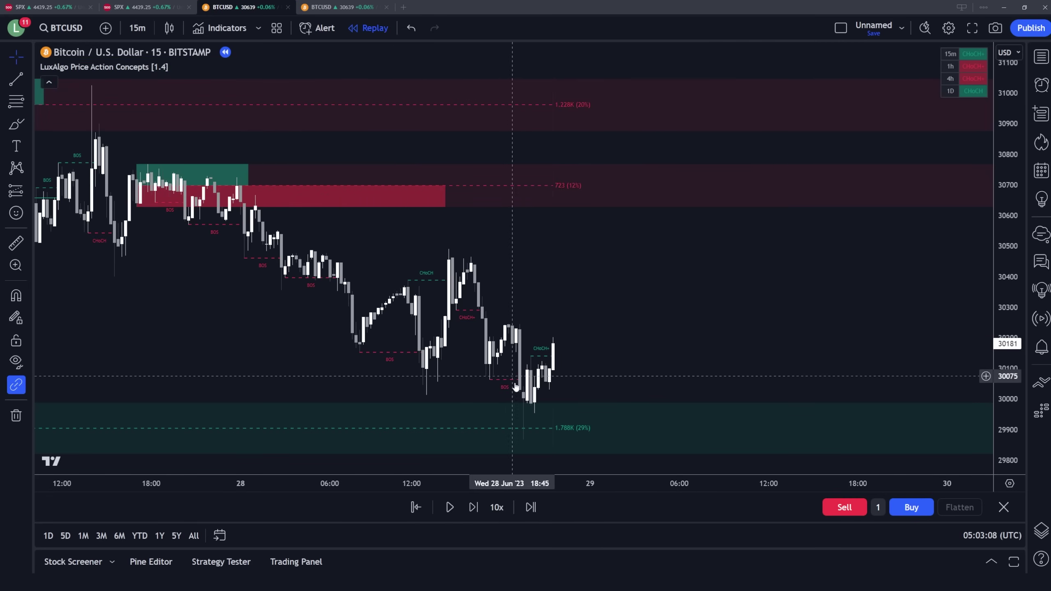
Circle the dip into the bullish order block with the Brush and sketch a projected rise to the nearest bearish order block
drag(1022, 319, 987, 368)
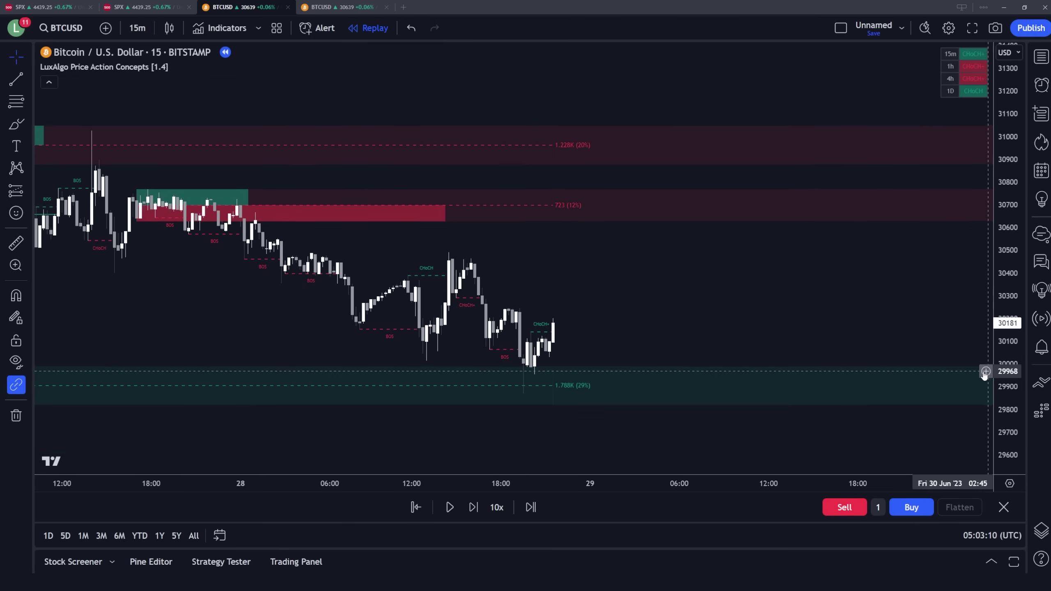
click(16, 124)
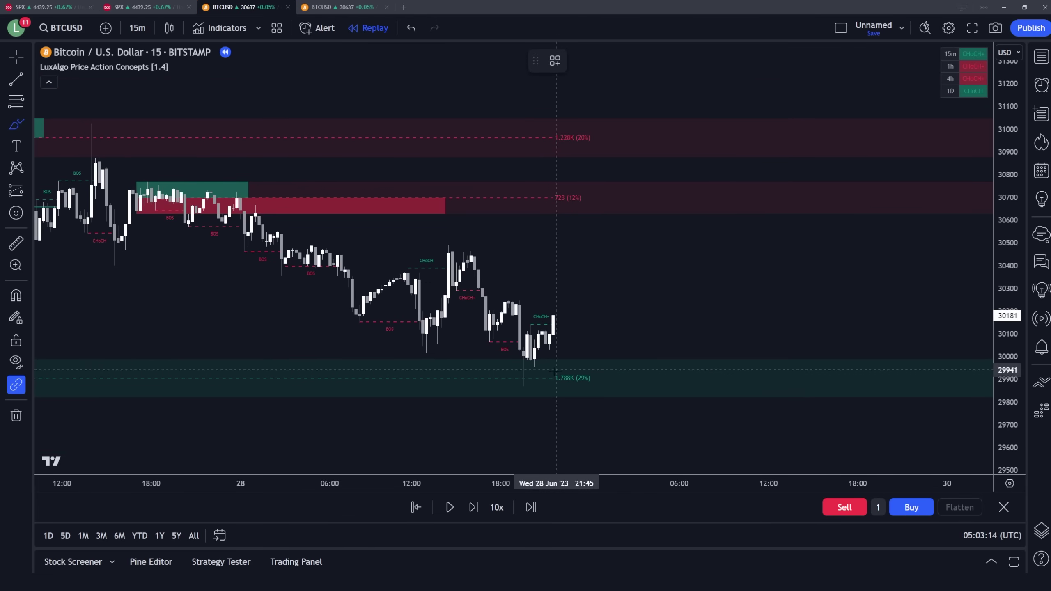
mouse_move(533, 364)
mouse_down()
mouse_move(496, 368)
mouse_move(533, 361)
mouse_up()
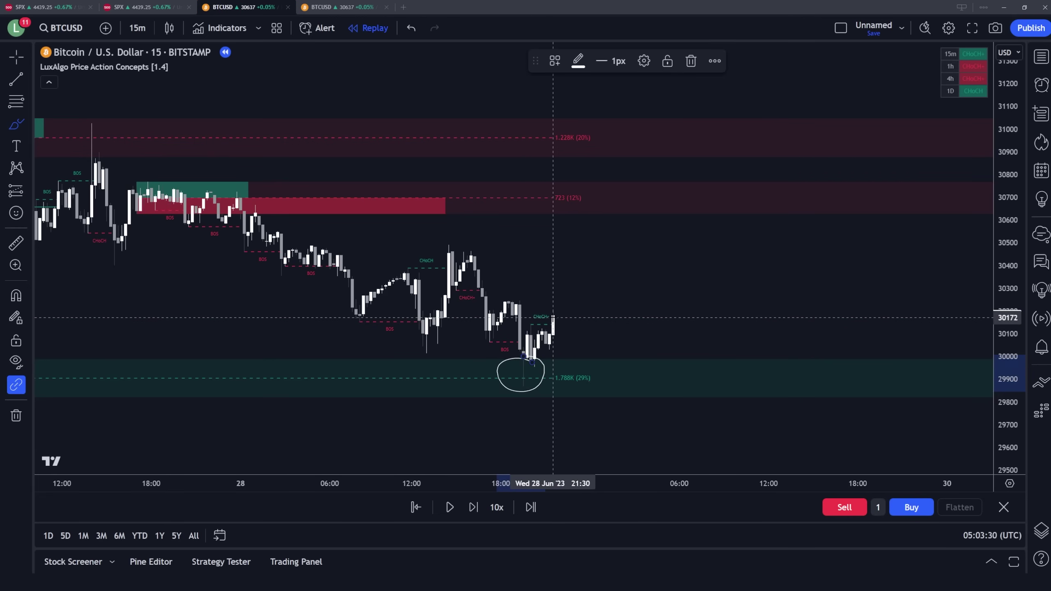
mouse_move(553, 317)
mouse_down()
mouse_move(555, 290)
mouse_move(623, 312)
mouse_move(662, 232)
mouse_move(683, 231)
mouse_move(683, 245)
mouse_up()
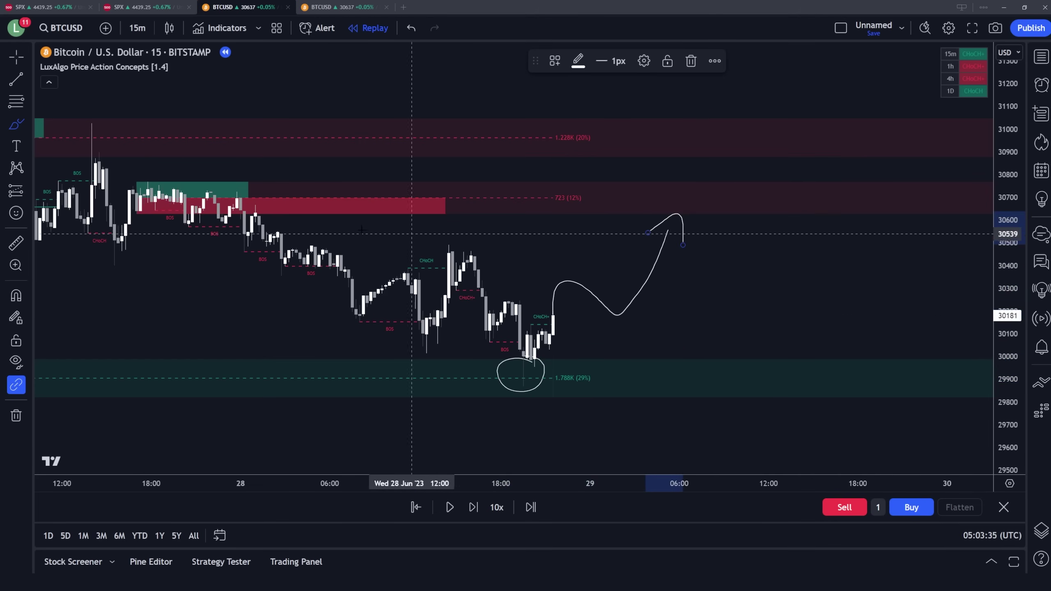
Remove the brush drawings from the BTCUSD chart and return to the normal cursor
drag(526, 104, 498, 98)
right_click(498, 98)
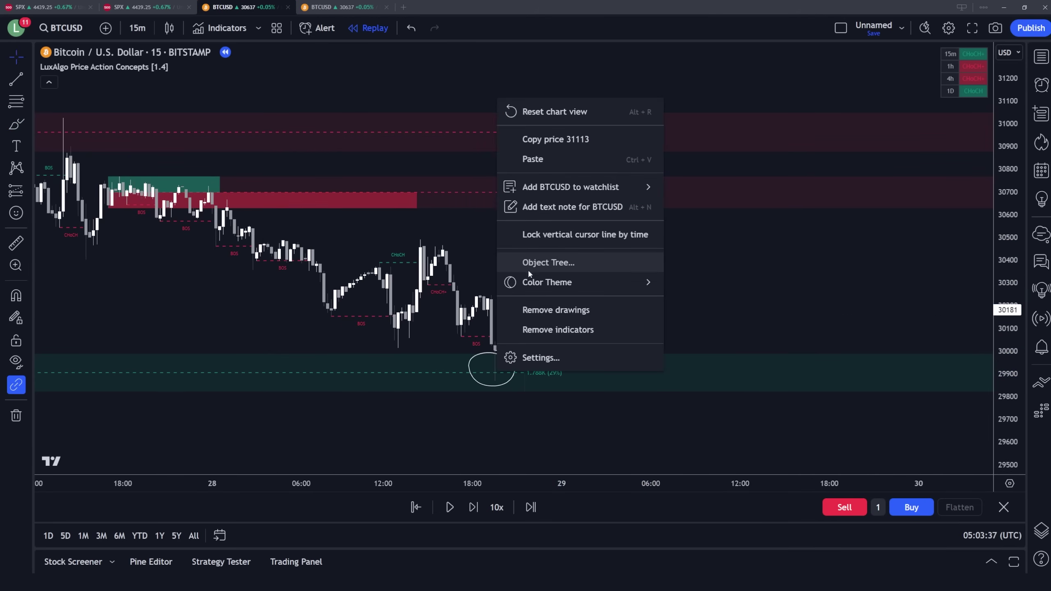
click(538, 305)
click(16, 124)
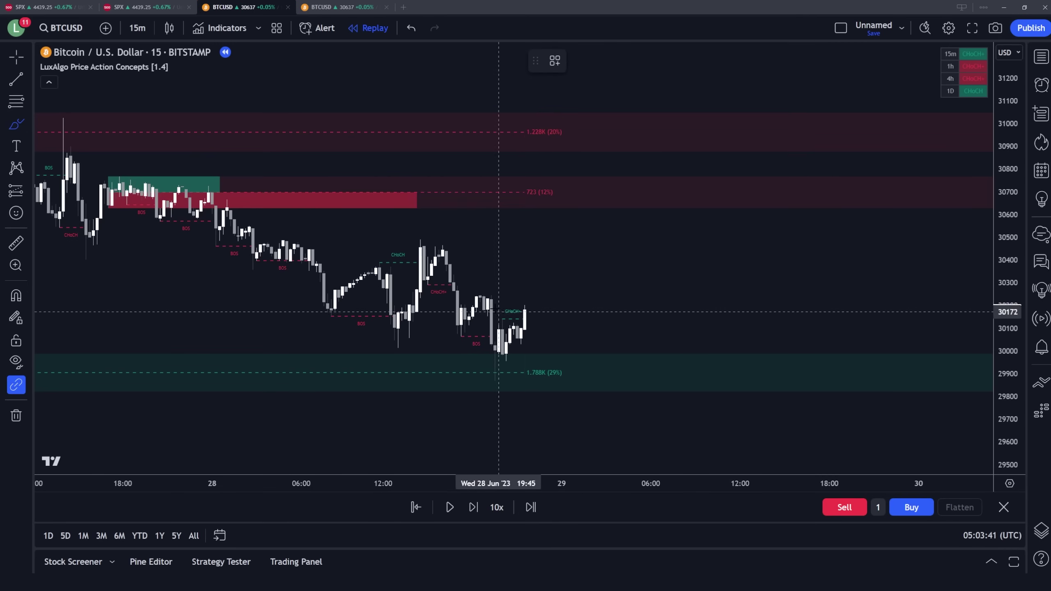
drag(352, 485, 470, 485)
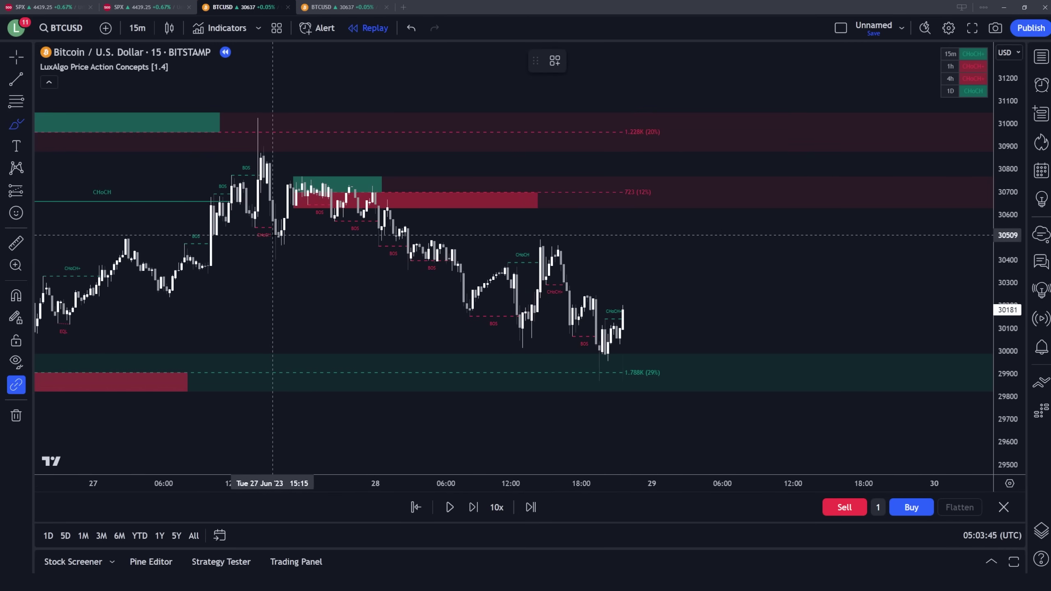
click(16, 56)
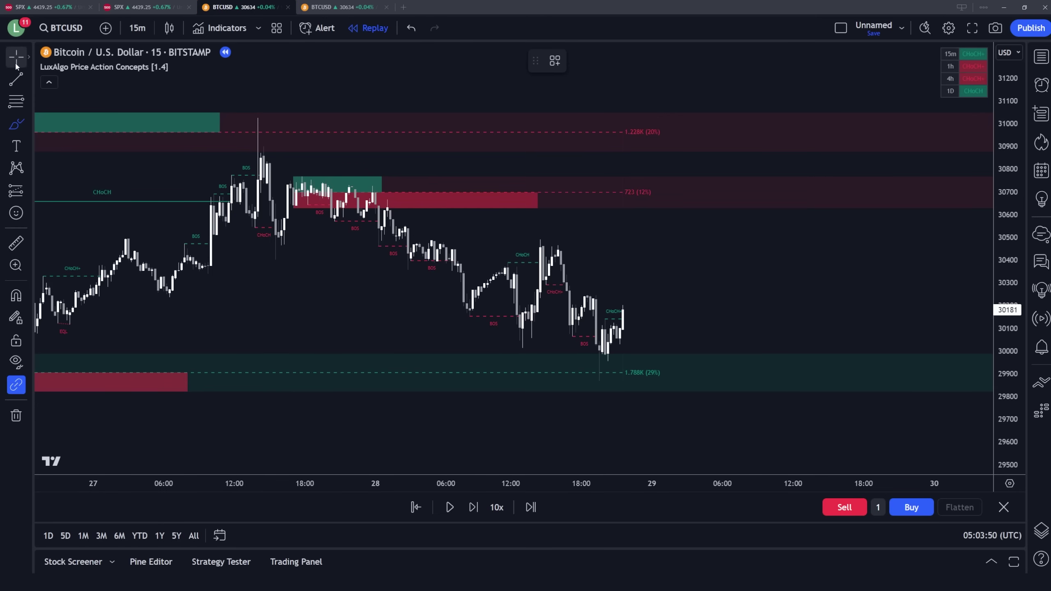
In the Price Action Concepts settings, set the Custom Alert Creator's Alert Creator Mode to Step
scroll(479, 125, right, 2)
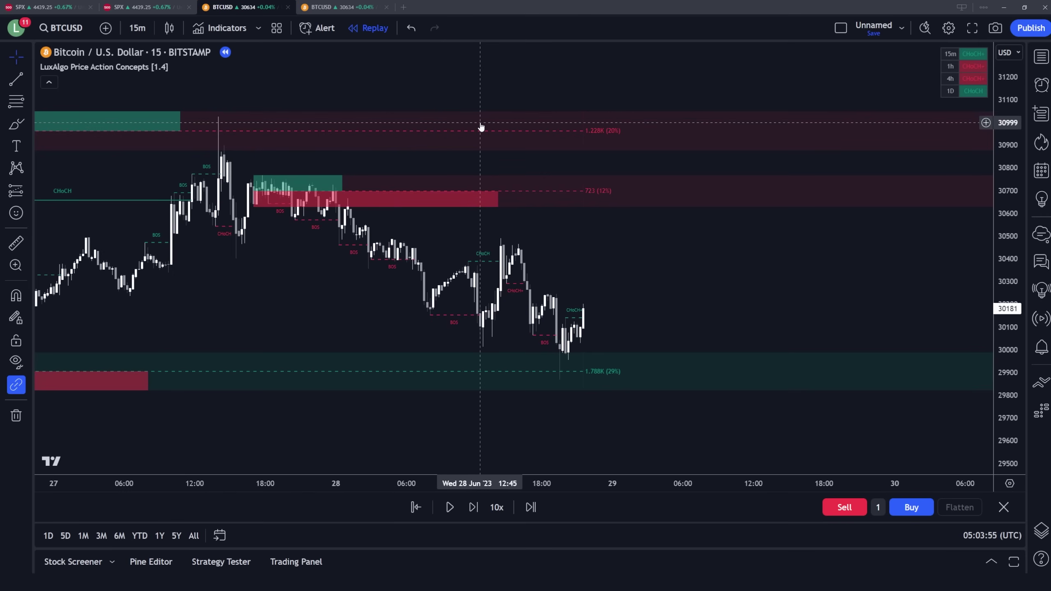
double_click(482, 129)
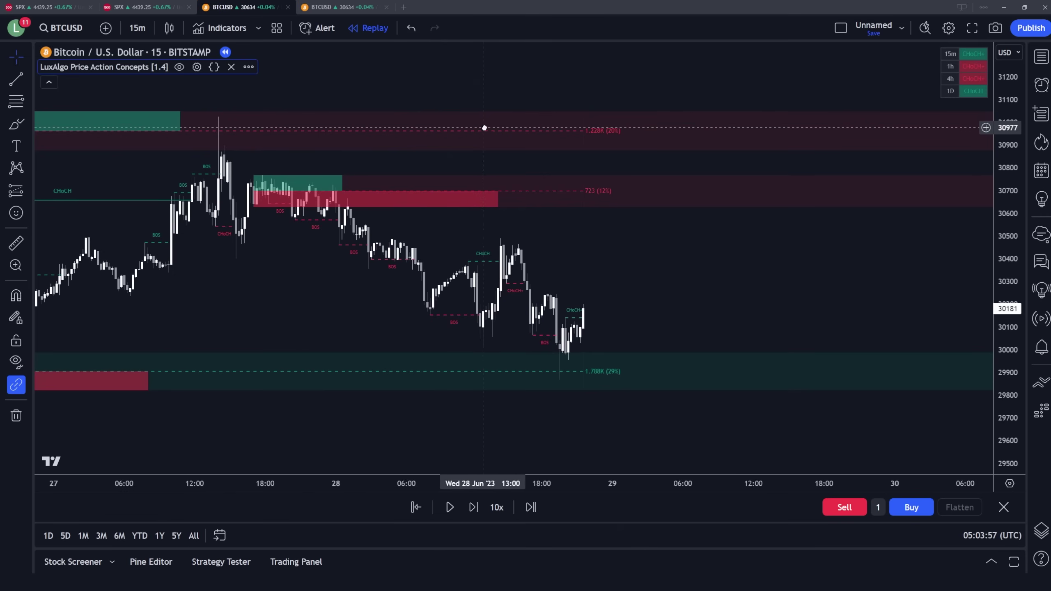
scroll(617, 303, down, 20)
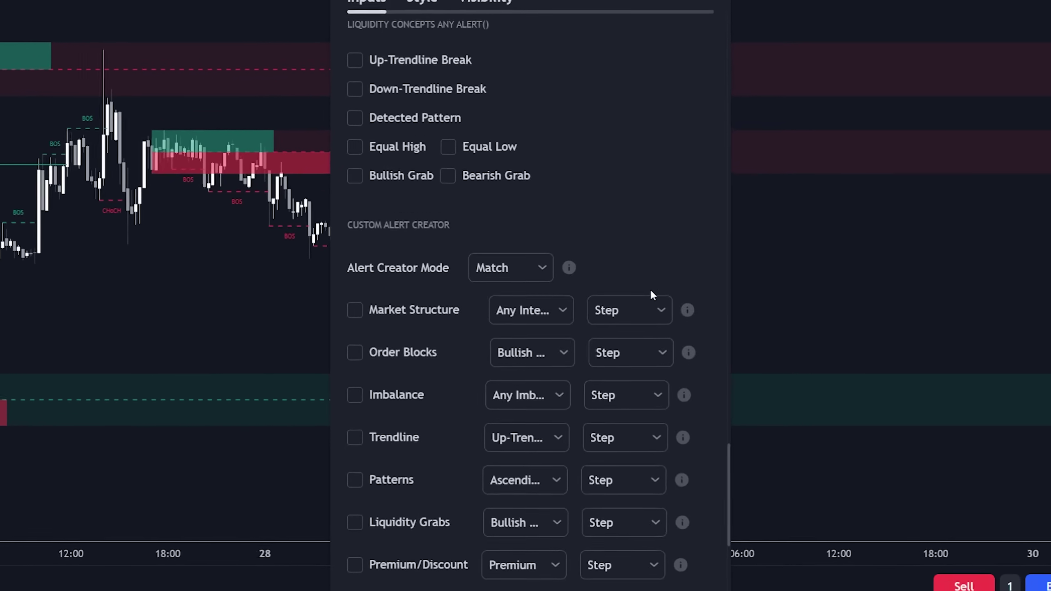
scroll(650, 289, down, 3)
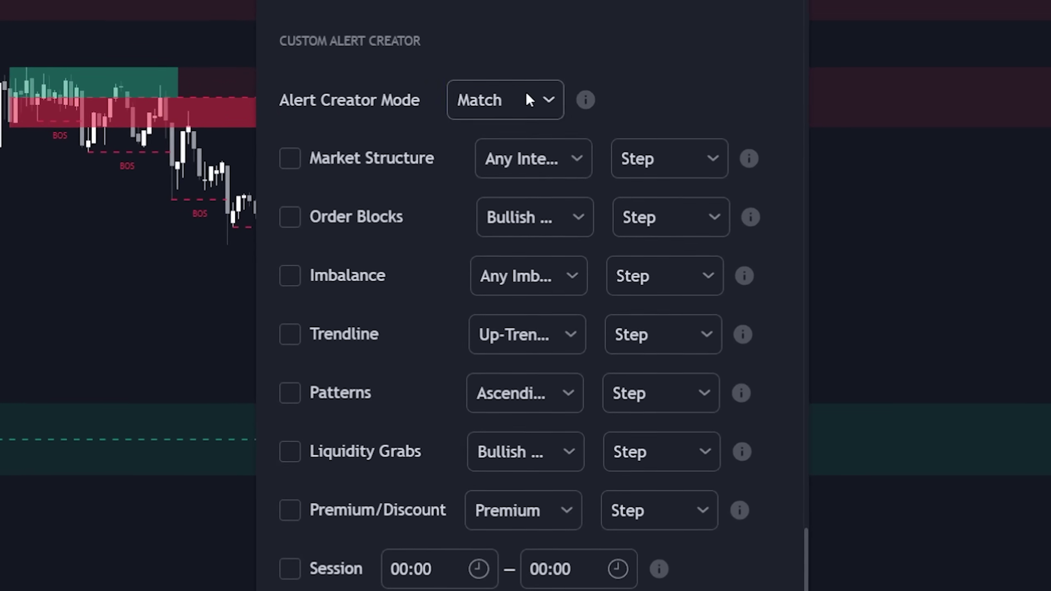
click(526, 147)
click(510, 186)
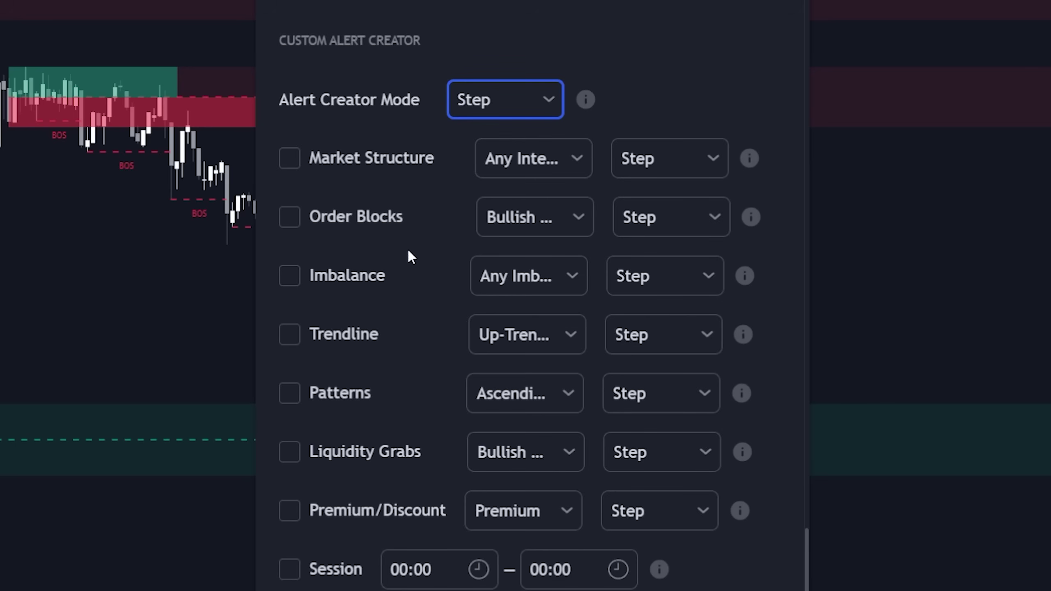
Enable the Order Blocks condition, set it to Within Bullish OB and assign it step 1
click(343, 220)
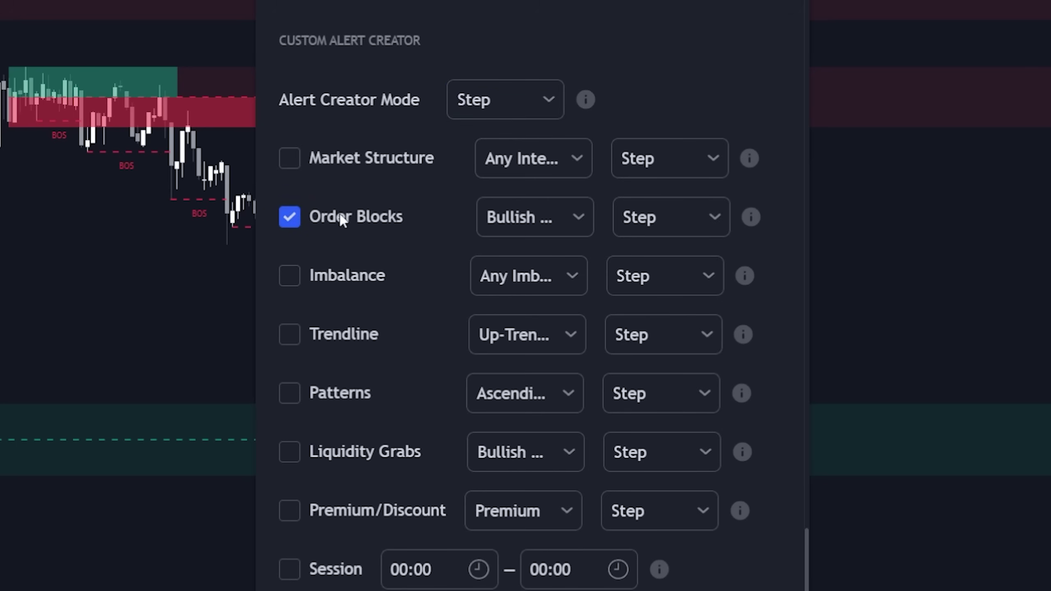
click(538, 219)
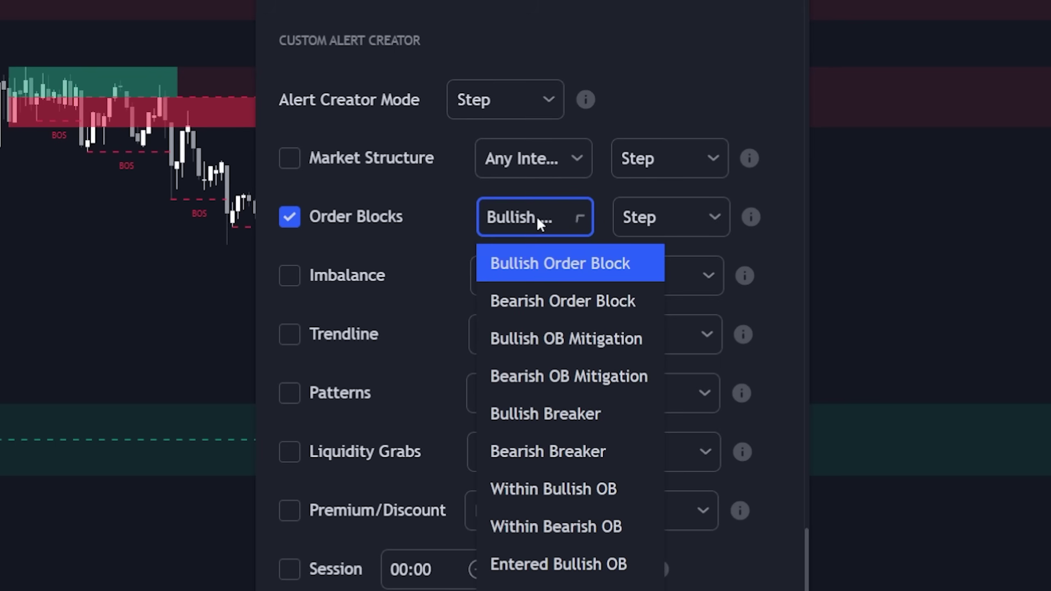
click(538, 492)
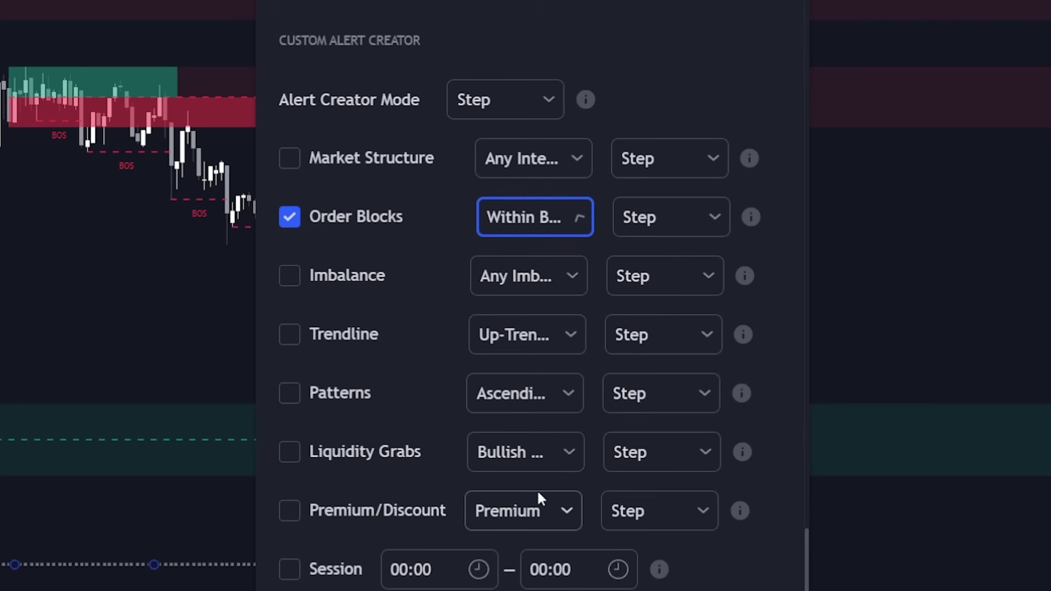
click(662, 218)
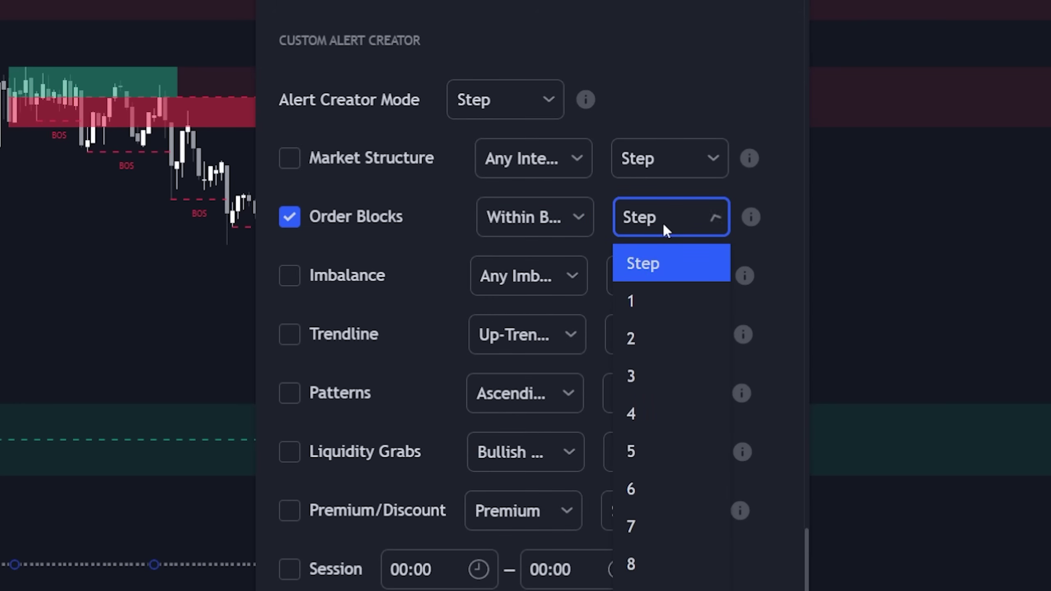
click(653, 296)
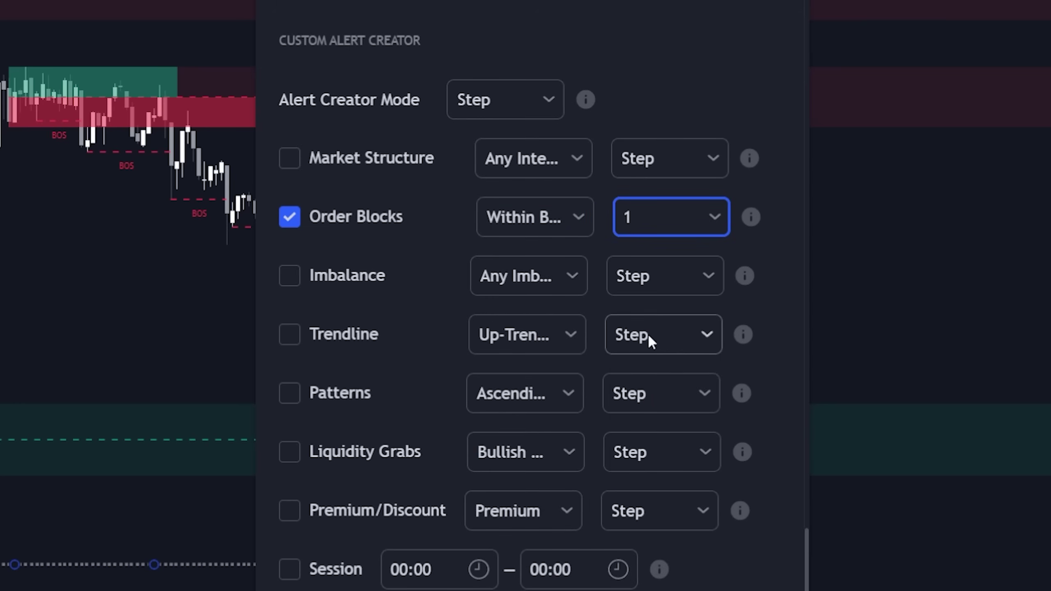
Enable the Market Structure condition, set it to Any Internal Bullish and assign it step 2
click(340, 157)
click(548, 160)
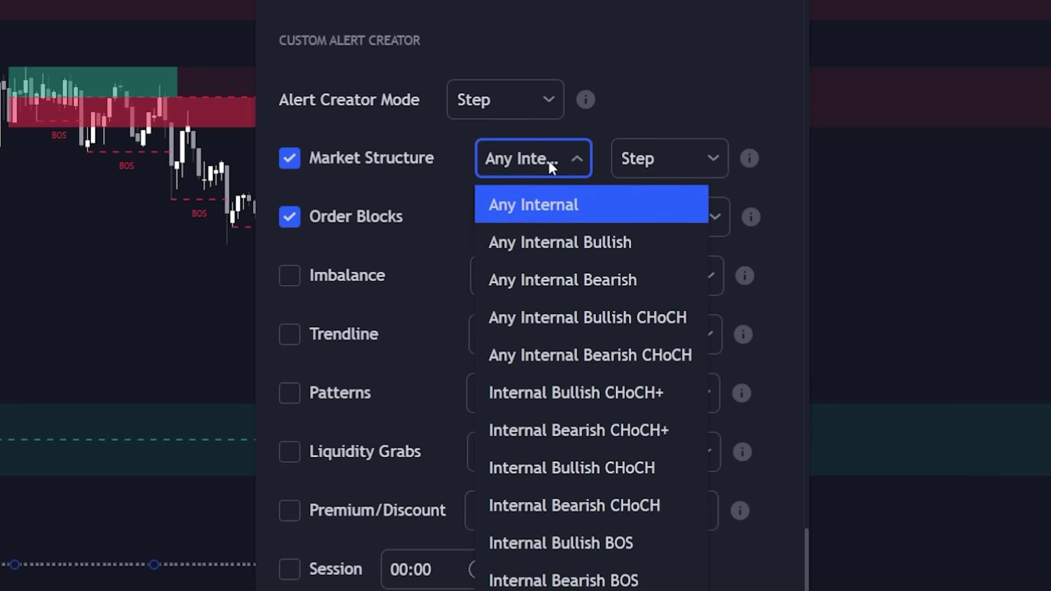
click(570, 238)
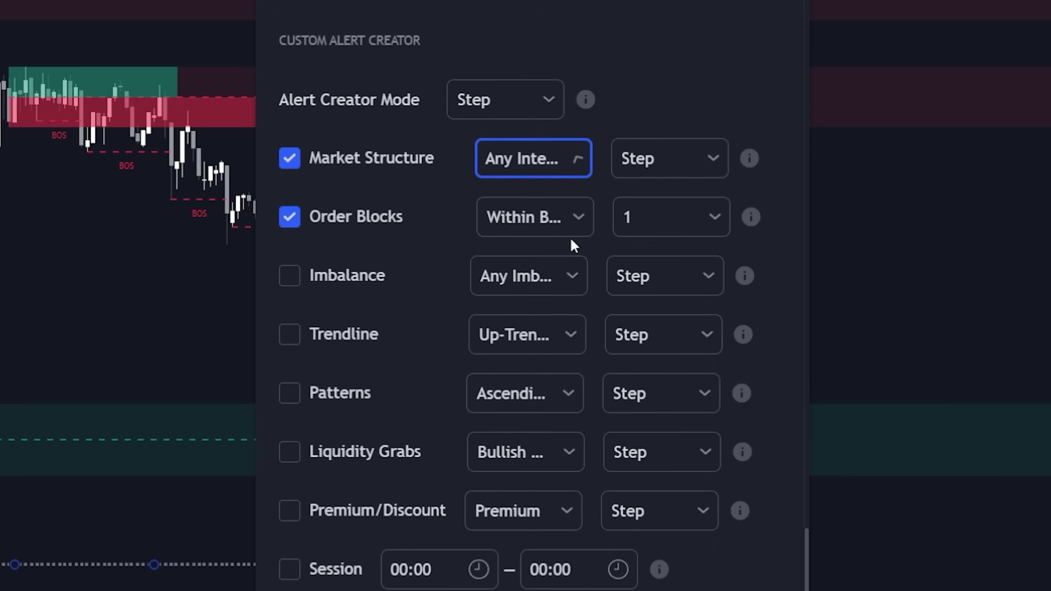
click(668, 164)
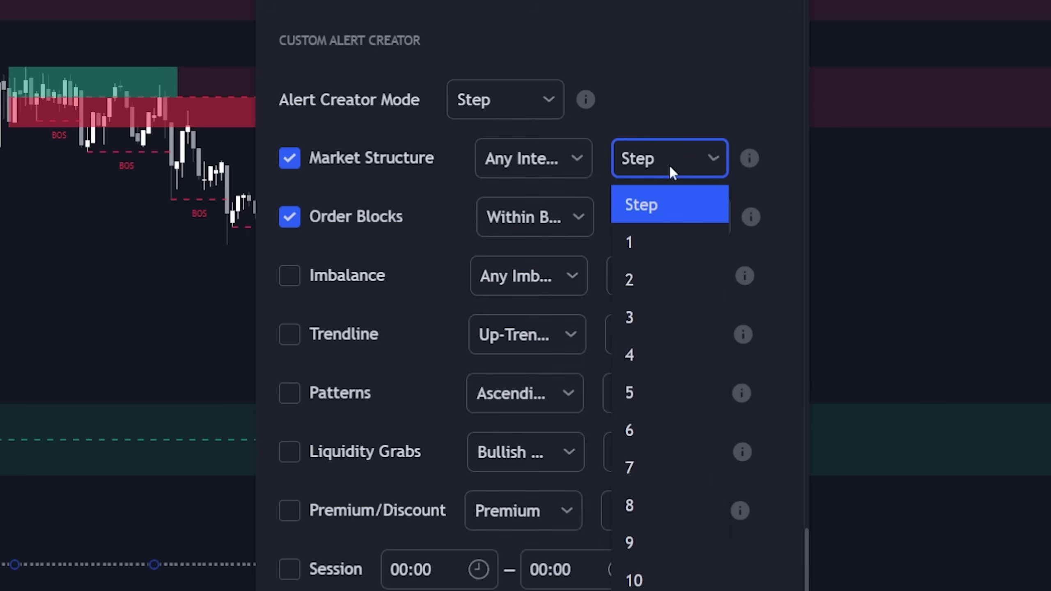
click(653, 276)
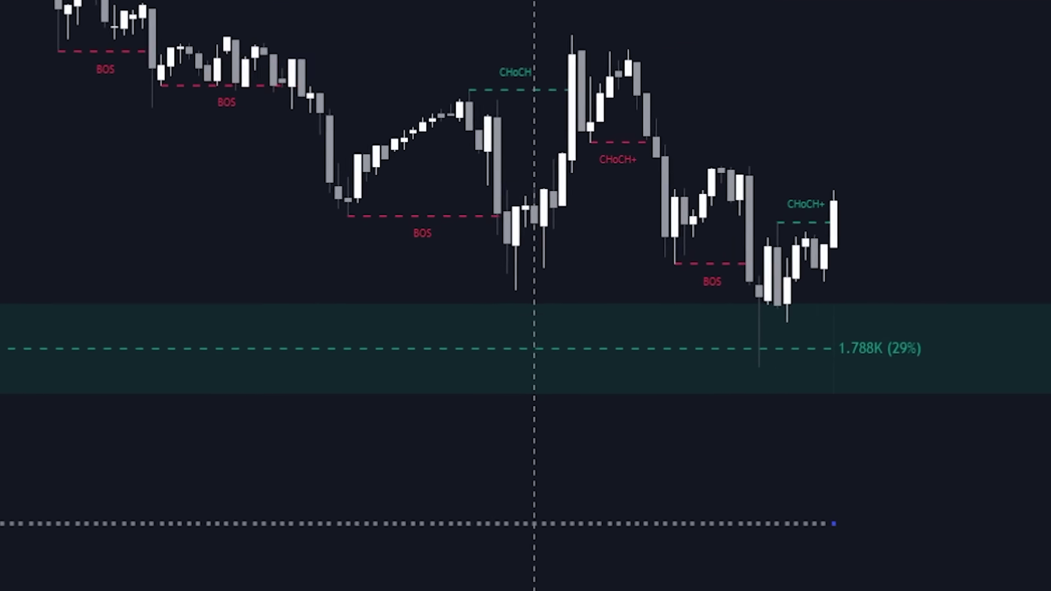
Examine the alert marker row below the price together with the bullish order block dip and the bullish CHoCH+ above it
scroll(298, 563, up, 5)
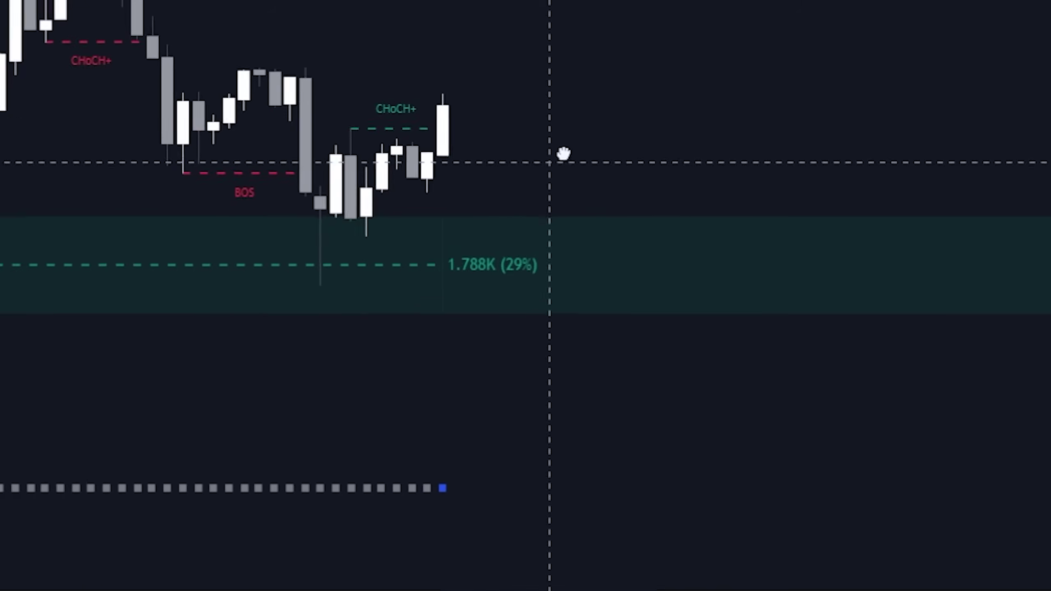
mouse_move(564, 154)
mouse_down()
mouse_move(696, 245)
mouse_move(696, 273)
mouse_move(633, 100)
mouse_move(567, 154)
mouse_up()
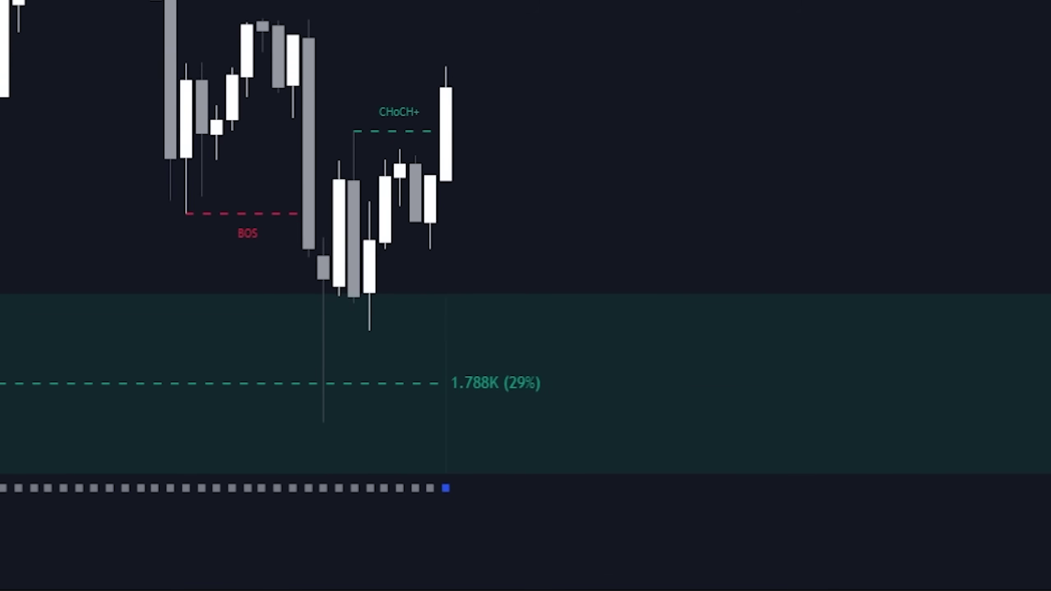
drag(383, 42, 563, 125)
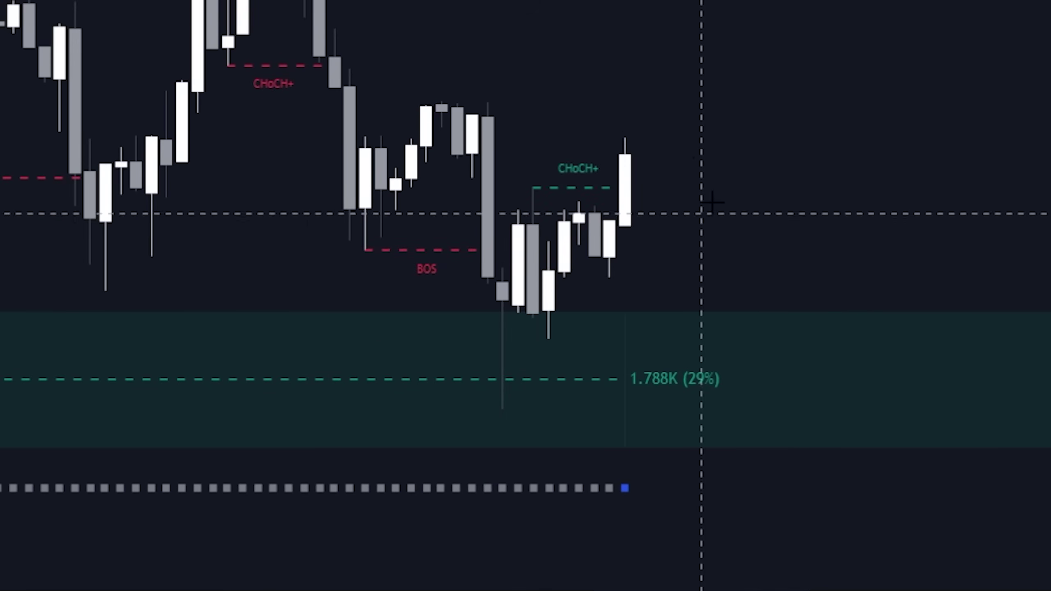
drag(711, 203, 689, 178)
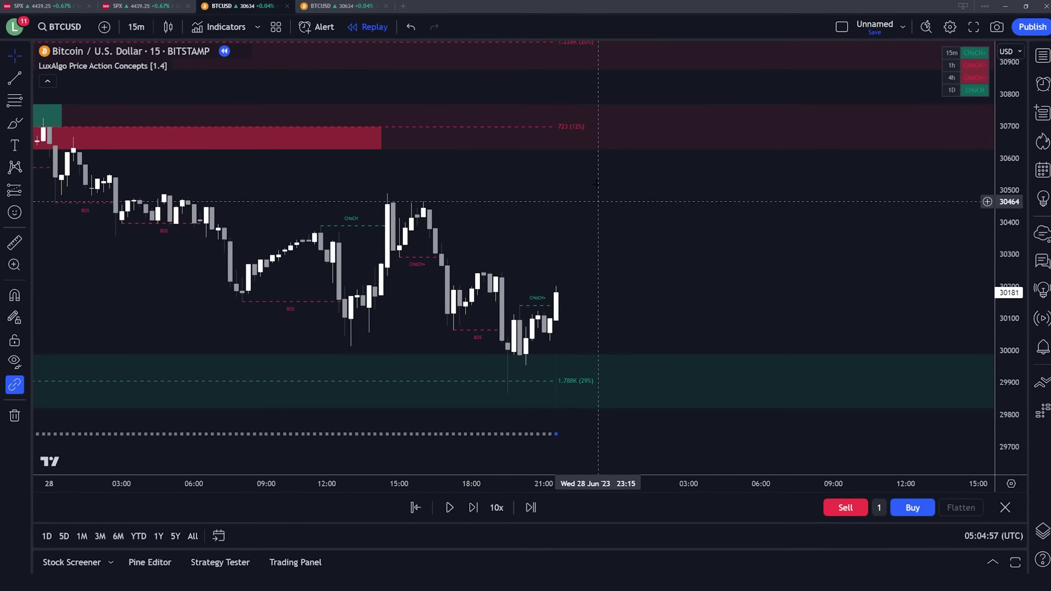
double_click(598, 141)
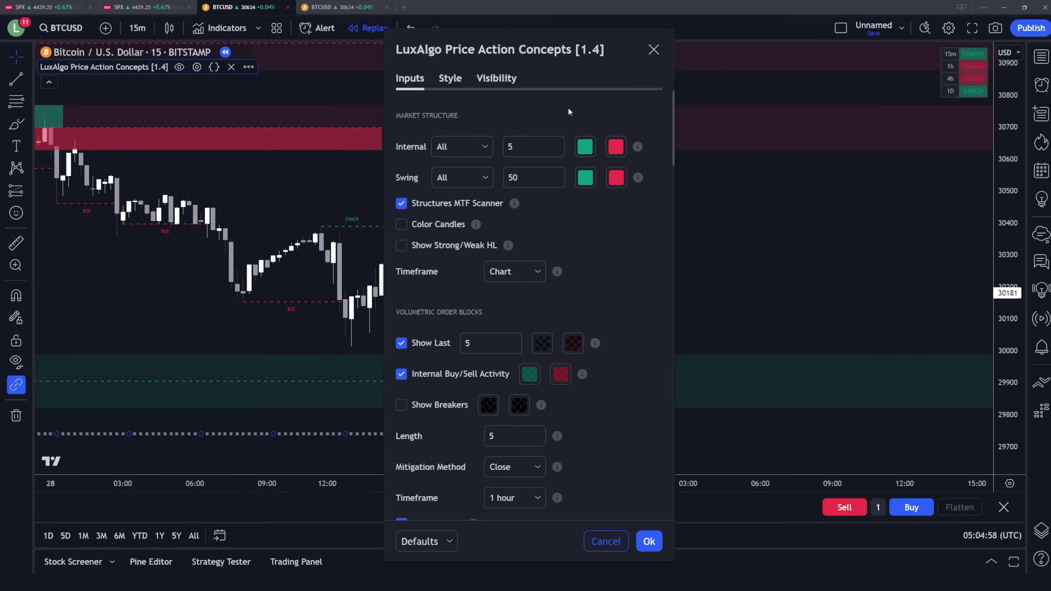
click(760, 240)
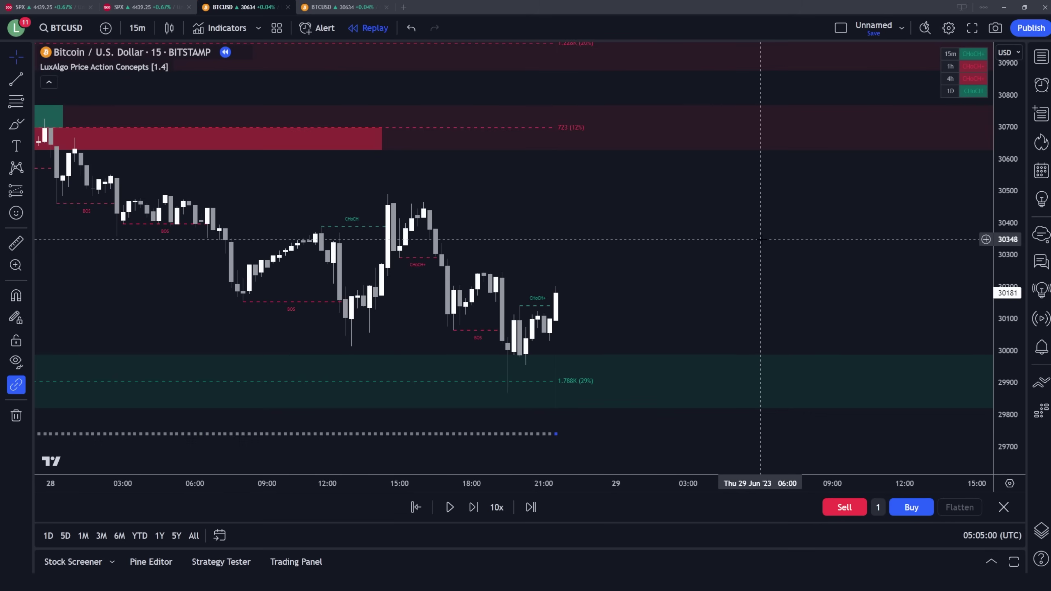
scroll(763, 244, down, 5)
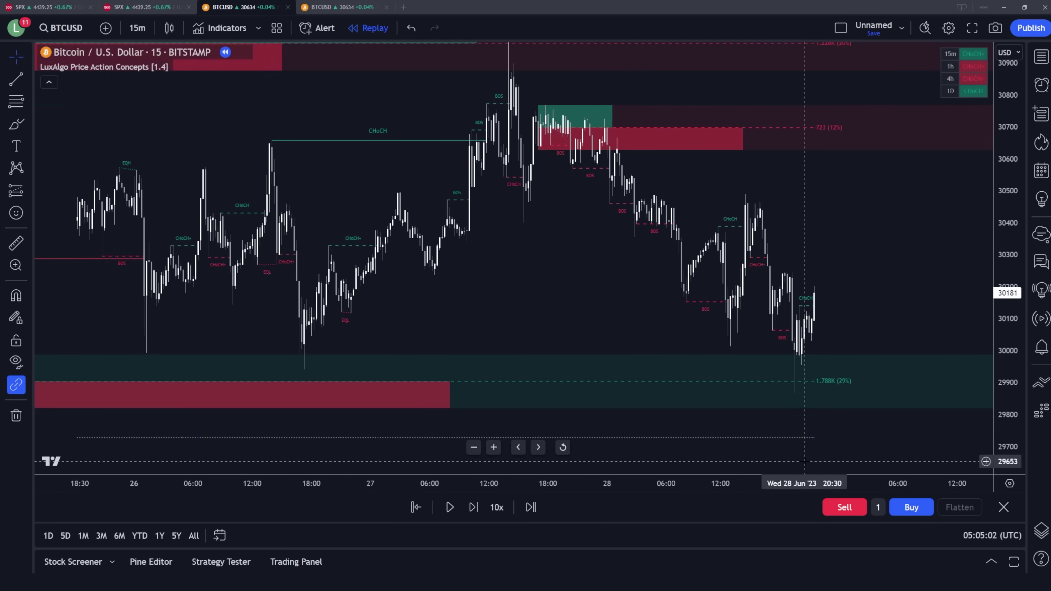
scroll(737, 245, up, 5)
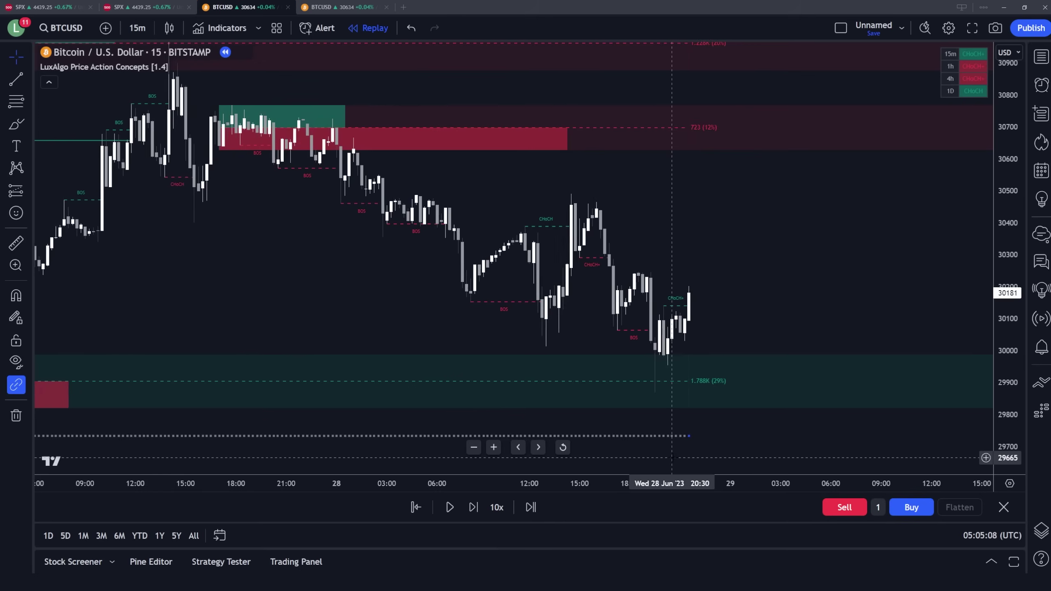
scroll(713, 245, right, 5)
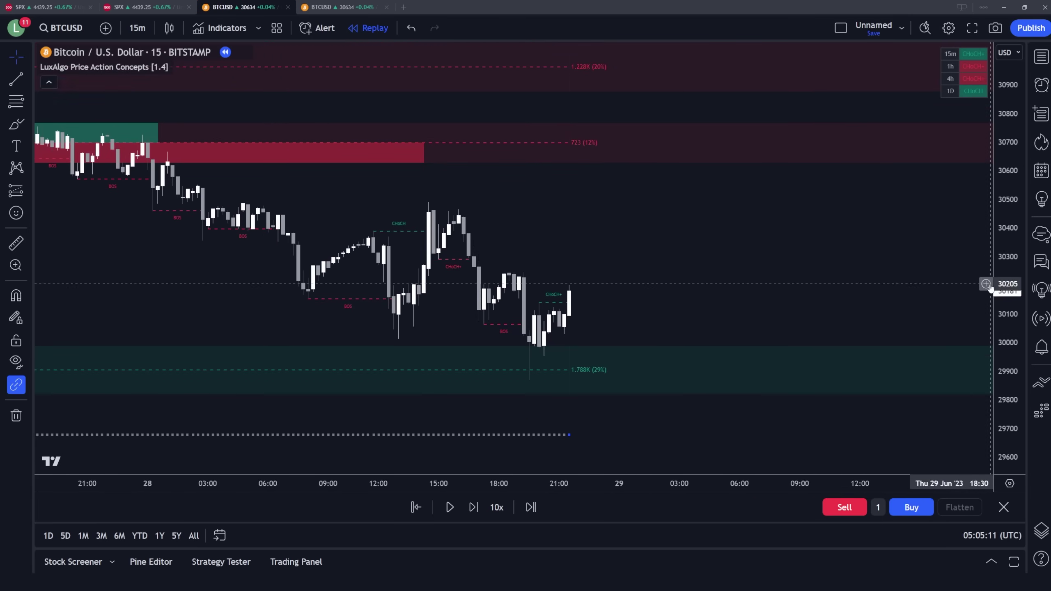
Advance the bar replay candle by candle until price reaches the nearest bearish order block around 30700
click(473, 511)
click(473, 511)
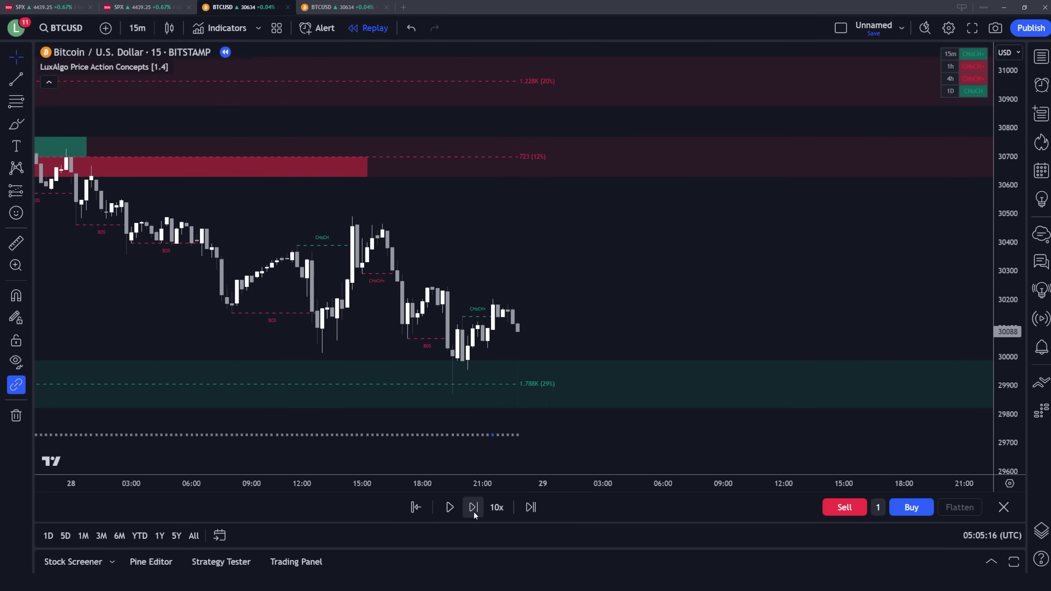
click(473, 511)
click(472, 511)
click(473, 511)
click(473, 511)
click(473, 511)
click(473, 511)
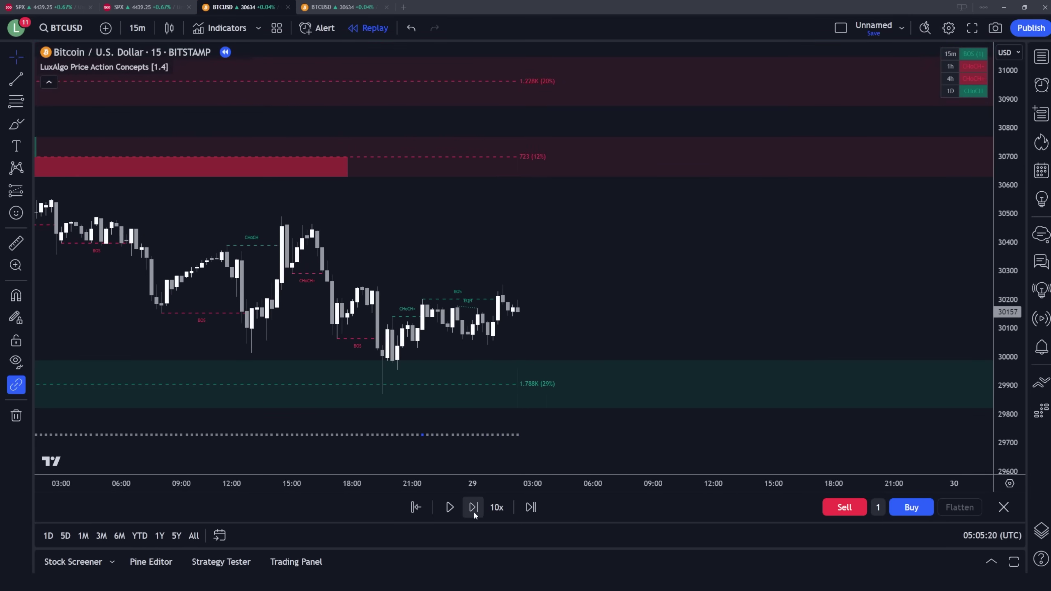
click(473, 510)
click(473, 511)
click(473, 511)
click(473, 511)
click(473, 510)
click(473, 511)
click(473, 511)
click(473, 511)
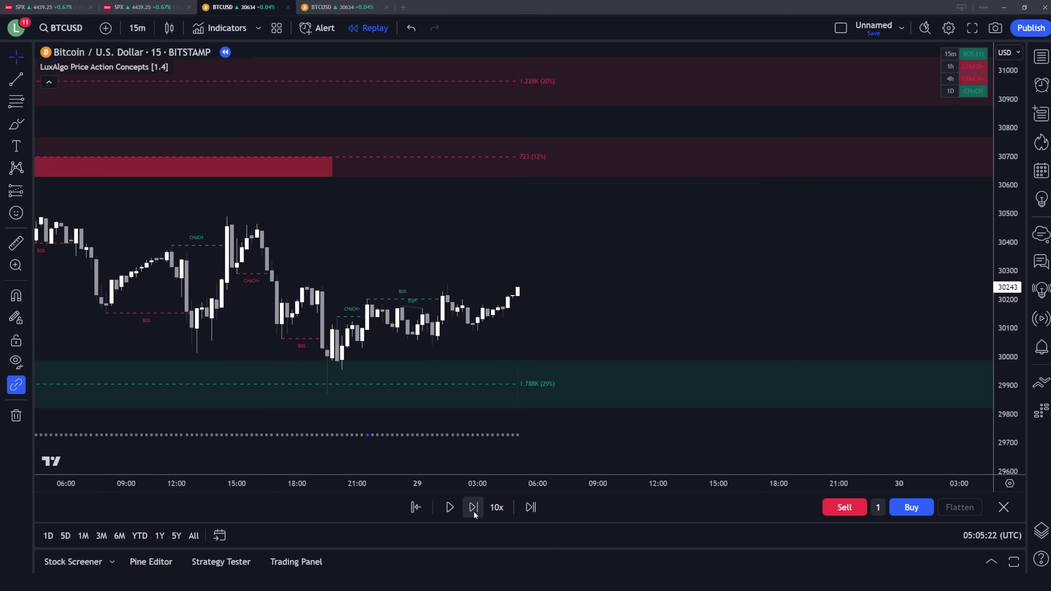
click(473, 511)
click(473, 511)
click(472, 511)
click(473, 511)
click(473, 511)
click(472, 511)
click(473, 511)
click(473, 511)
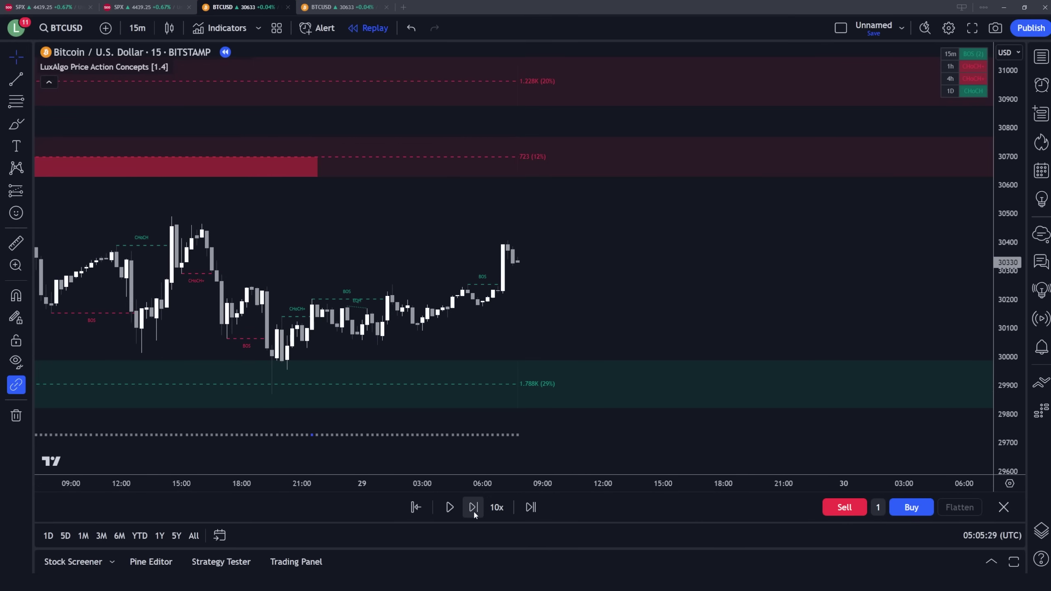
click(473, 511)
click(473, 510)
click(473, 511)
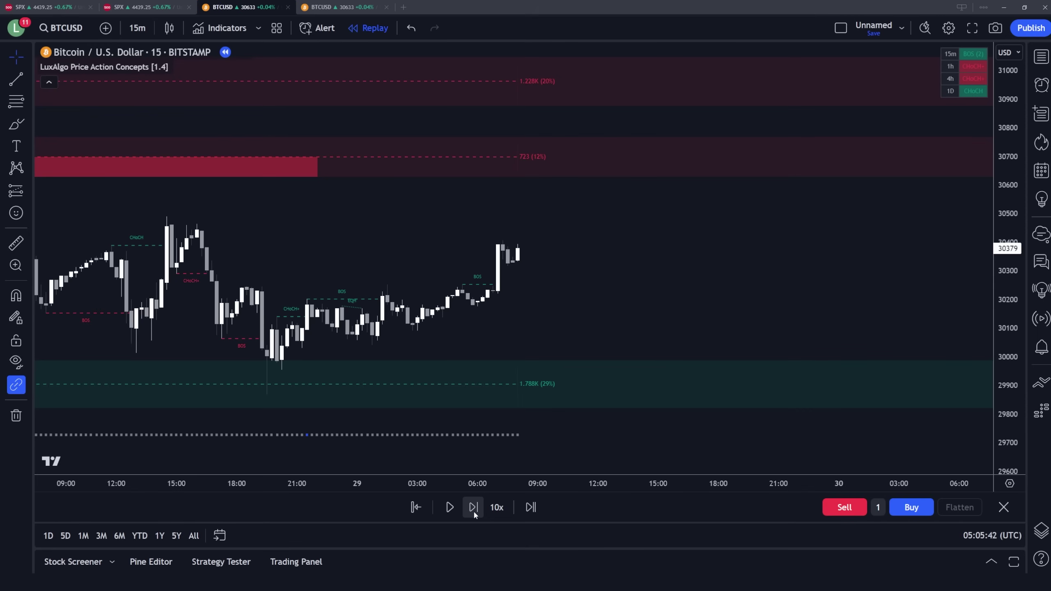
click(473, 511)
click(473, 510)
click(473, 510)
click(473, 511)
click(473, 511)
click(473, 511)
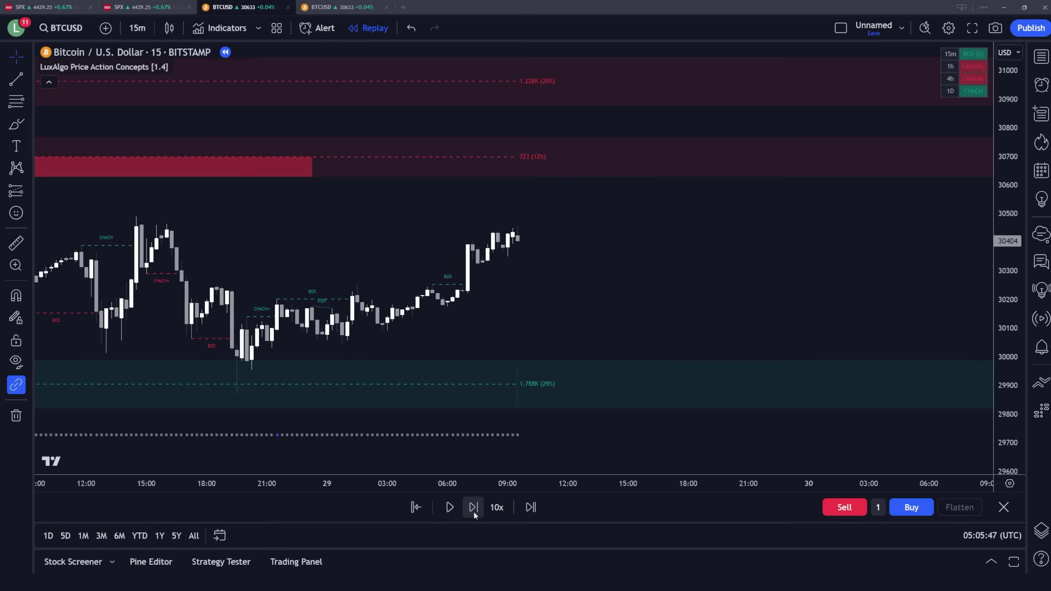
click(473, 511)
click(475, 511)
click(473, 507)
click(473, 508)
click(472, 508)
click(472, 507)
click(473, 507)
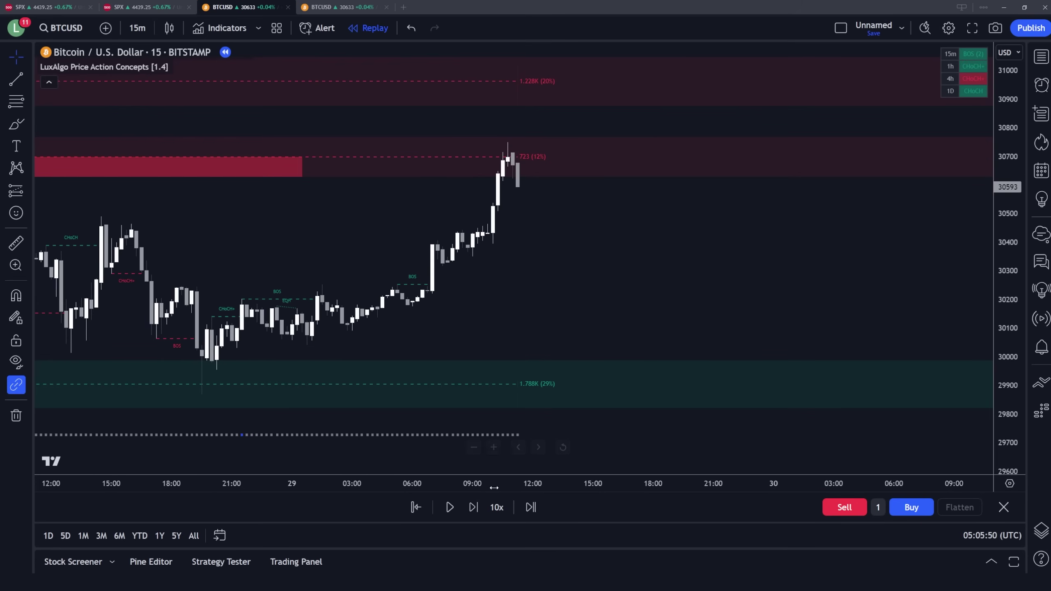
drag(494, 486, 605, 487)
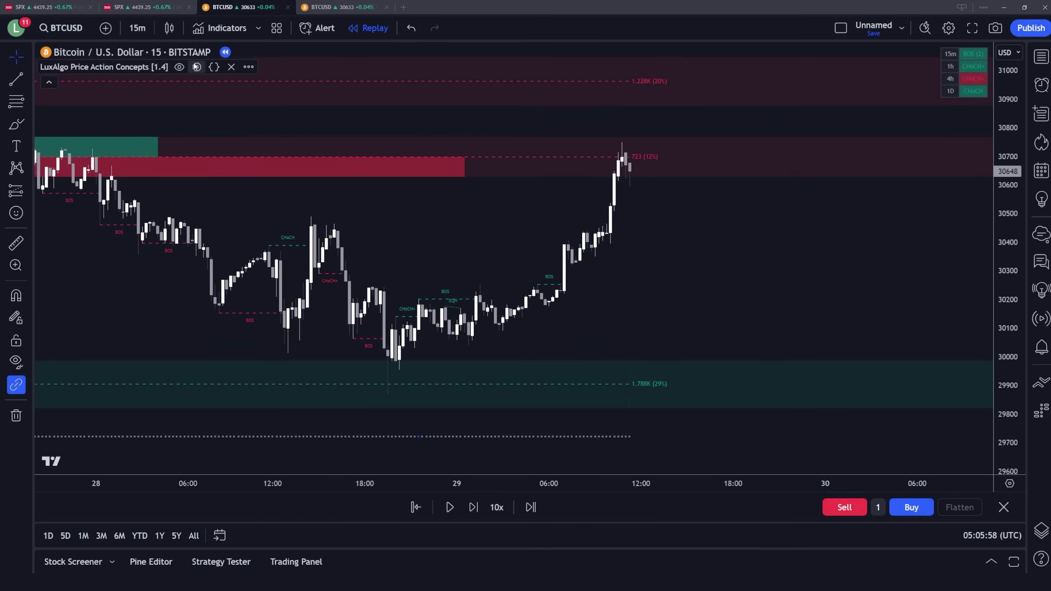
Examine the session, external condition and chart highlight options in the Price Action Concepts custom alert creator
click(197, 67)
scroll(507, 299, down, 10)
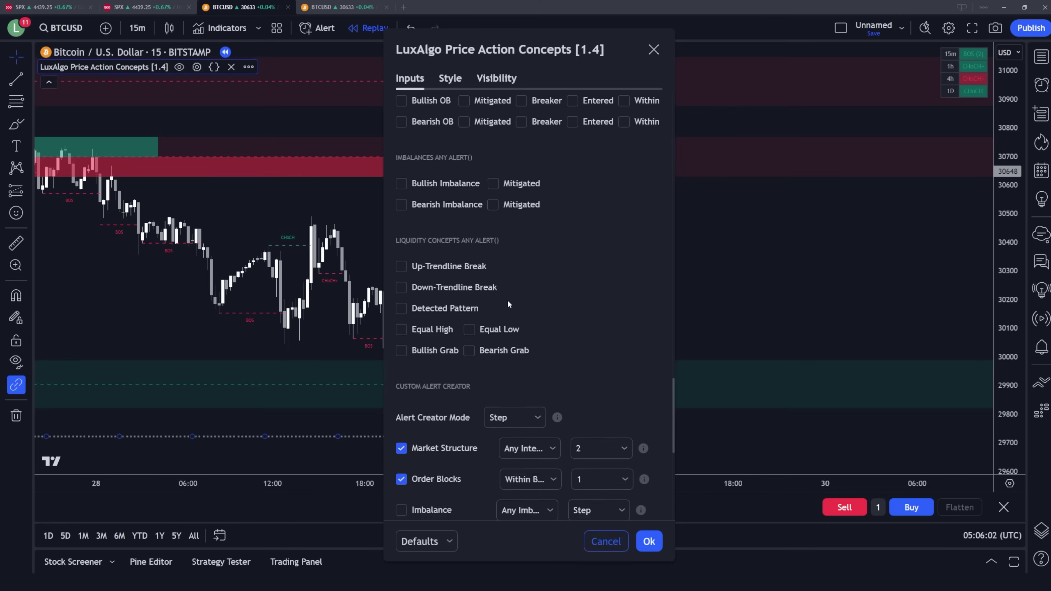
scroll(508, 299, down, 7)
scroll(496, 290, up, 1)
scroll(475, 281, down, 1)
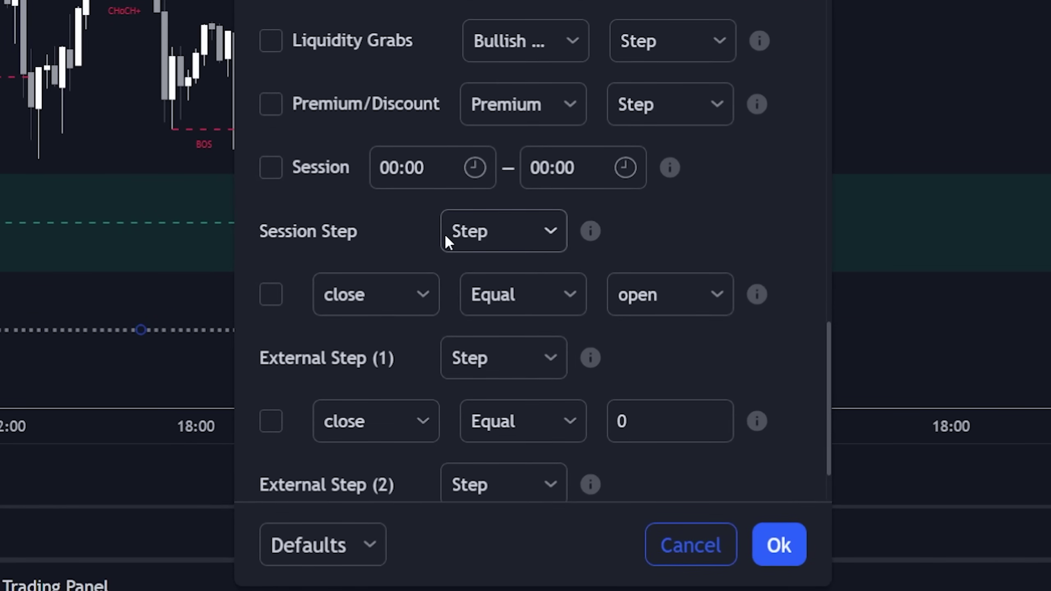
scroll(377, 207, down, 4)
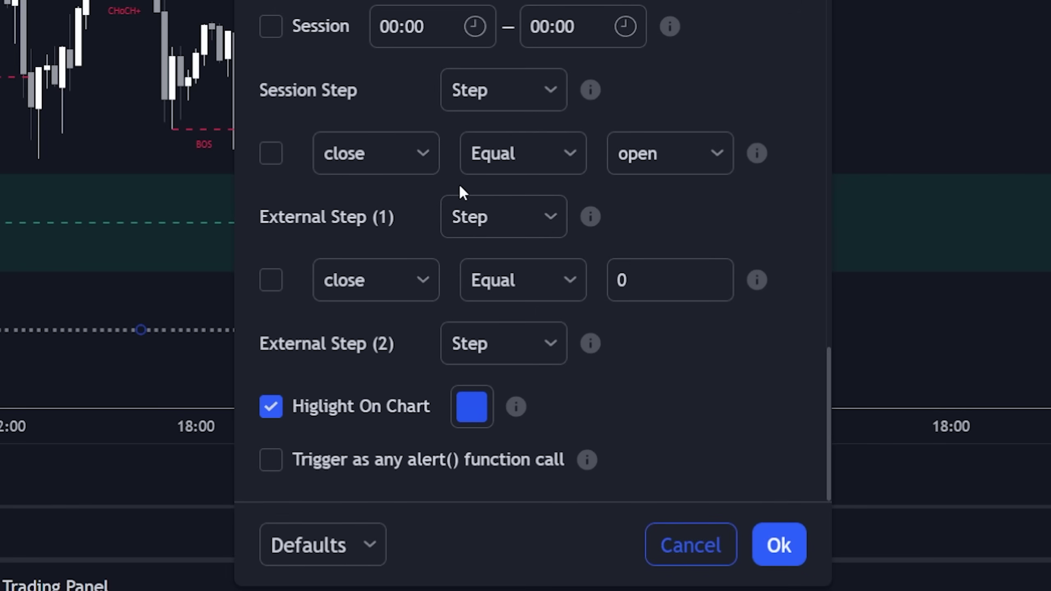
scroll(512, 259, up, 2)
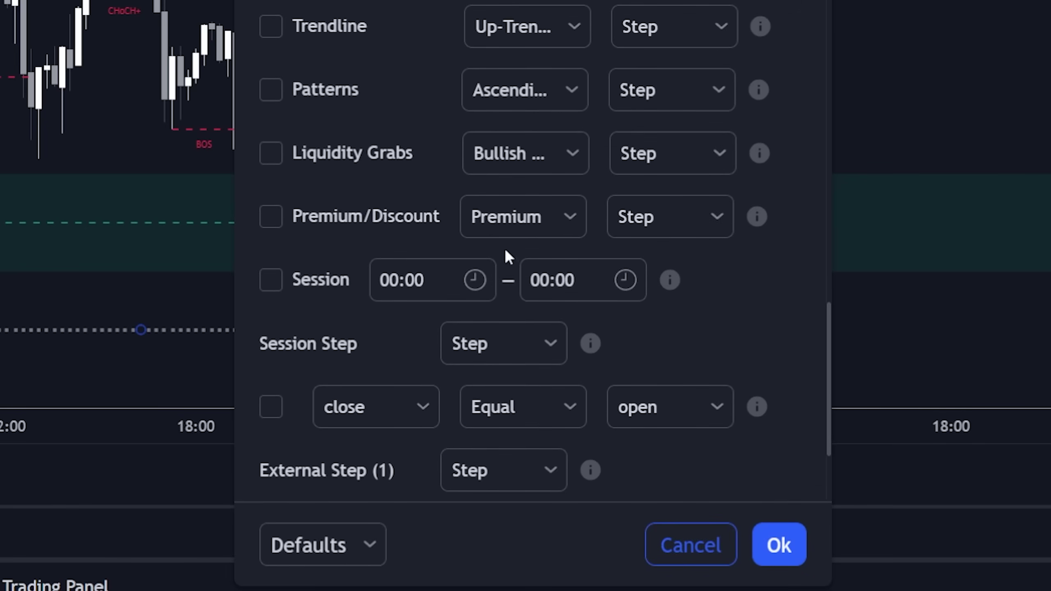
scroll(438, 153, down, 5)
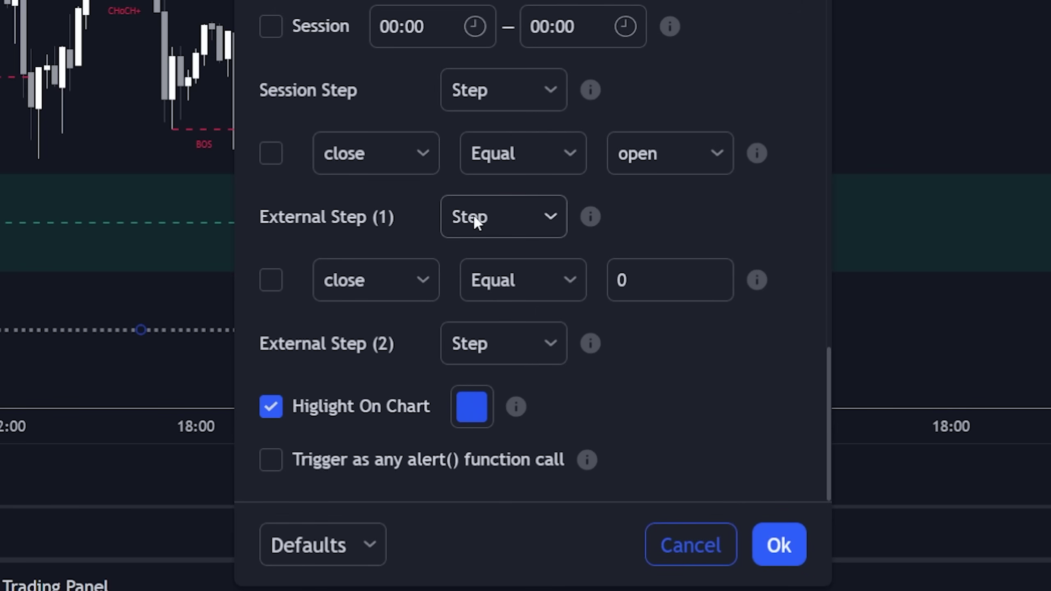
Review the step numbers offered for the Imbalance condition in the custom alert creator
click(477, 422)
click(407, 436)
scroll(412, 464, up, 4)
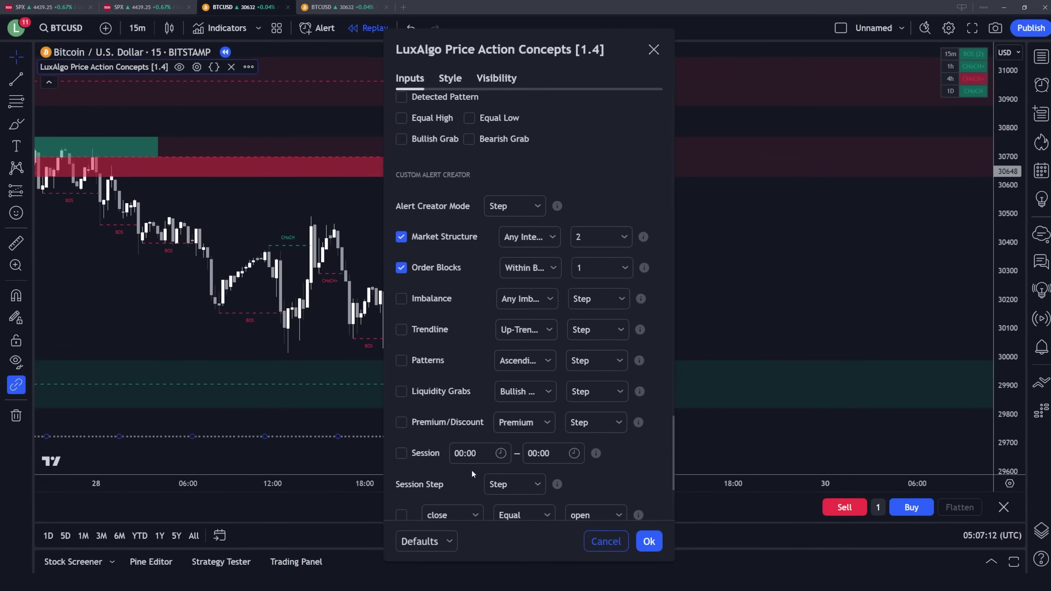
click(622, 299)
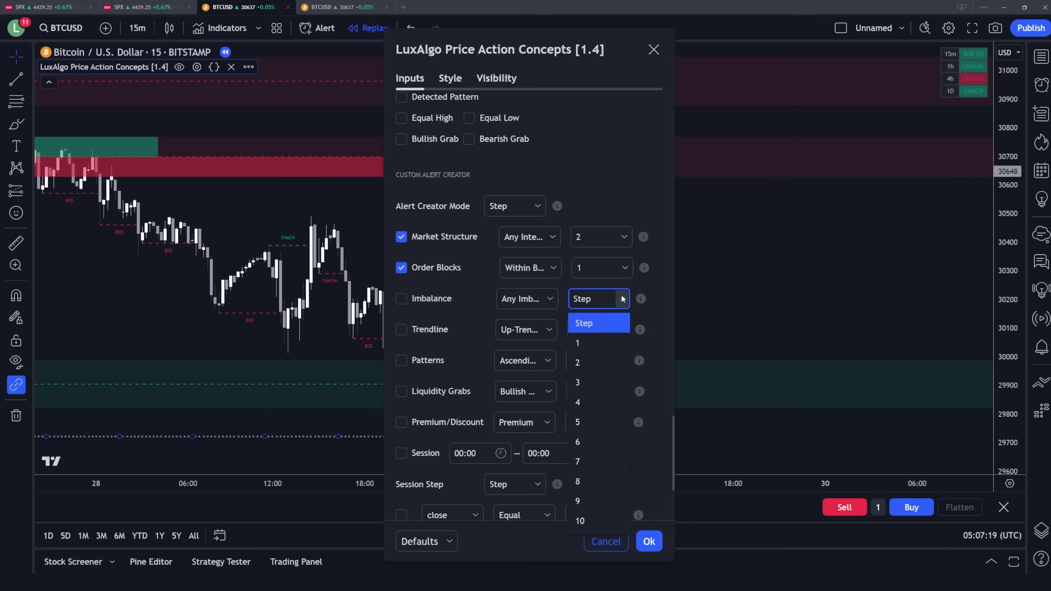
click(608, 199)
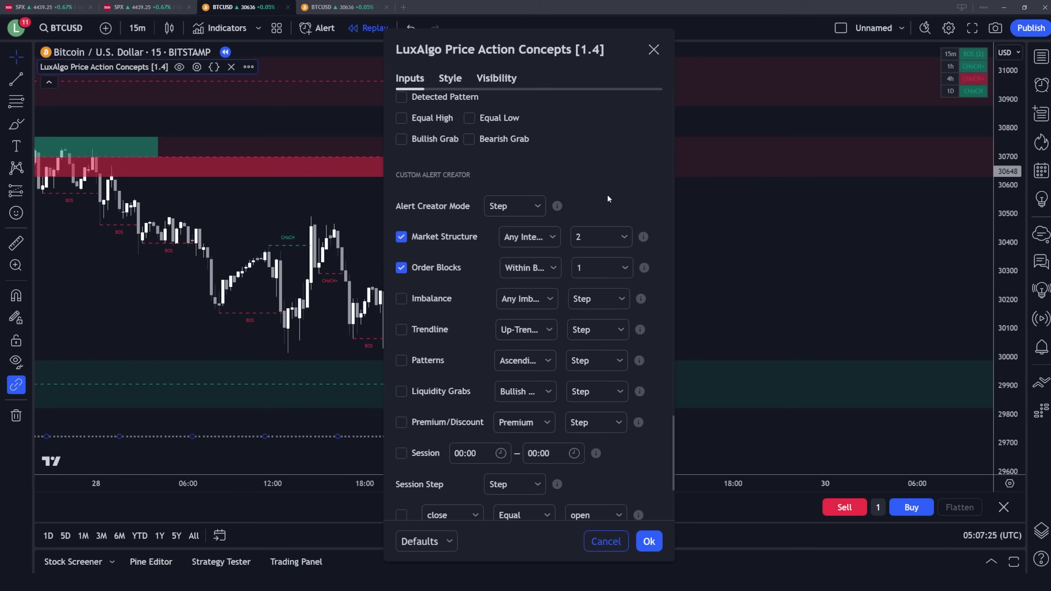
Review the indicator's market structure, order block, liquidity and imbalance settings
scroll(609, 199, up, 15)
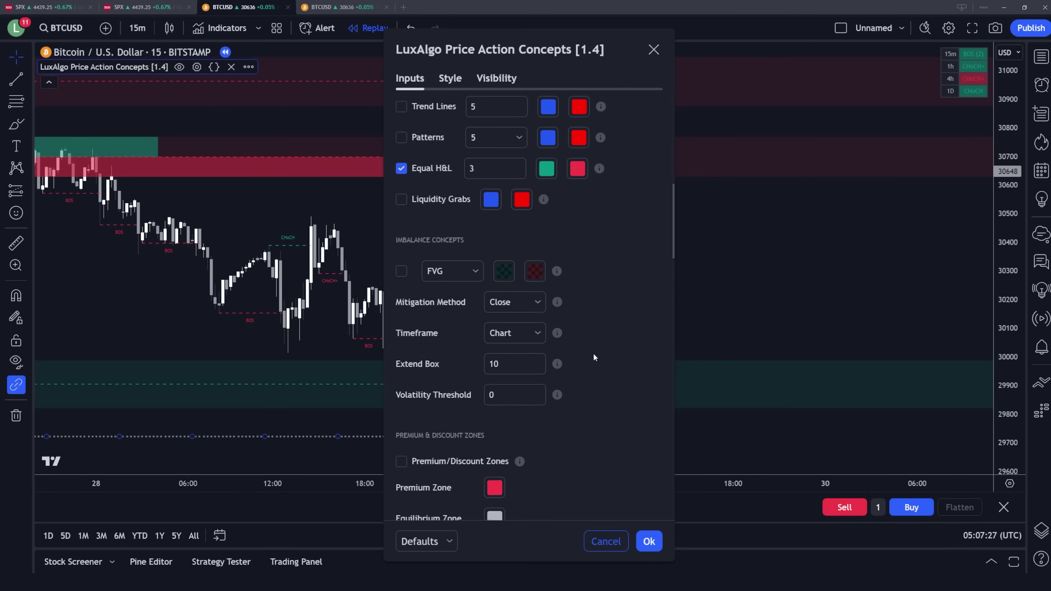
scroll(595, 357, up, 10)
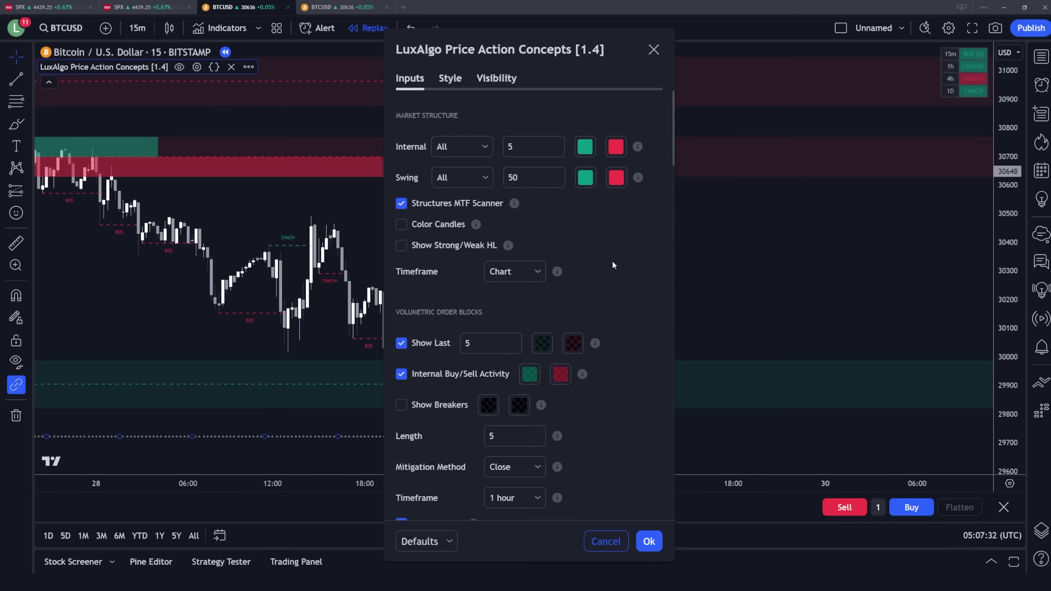
scroll(608, 353, down, 8)
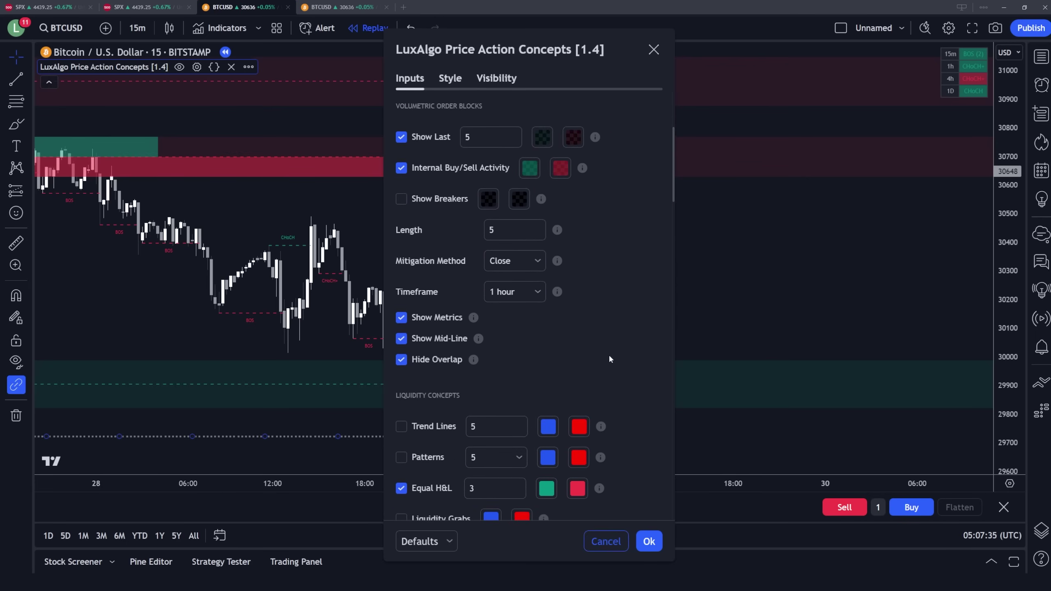
scroll(610, 360, up, 7)
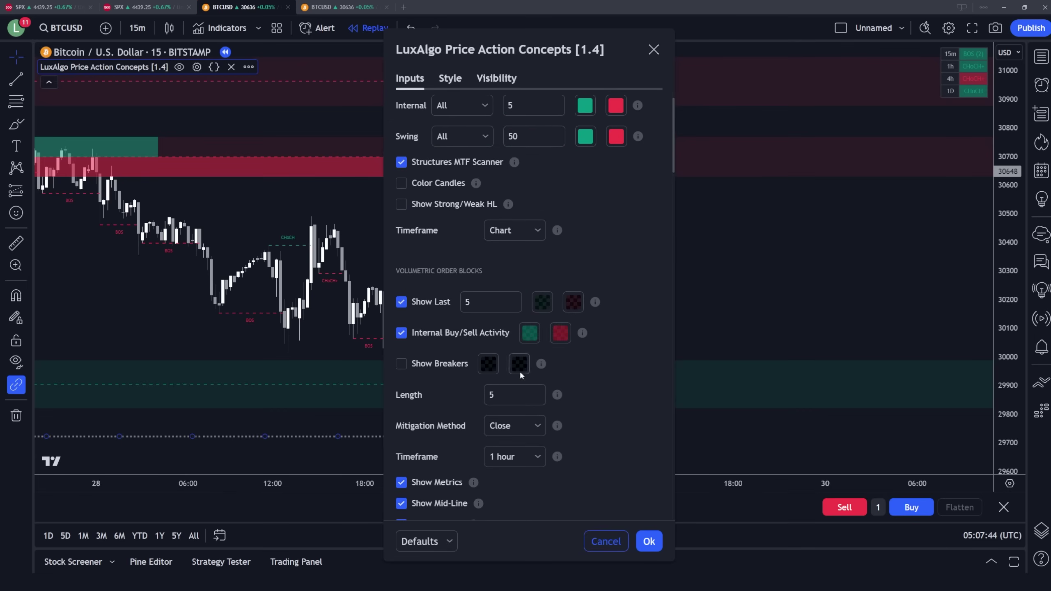
scroll(552, 372, down, 2)
scroll(552, 372, down, 12)
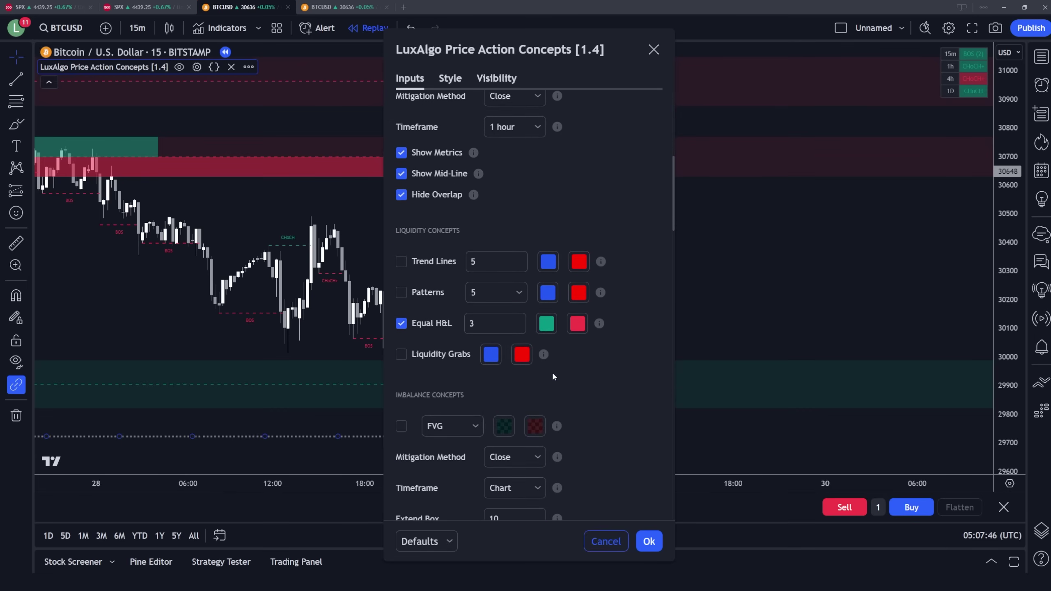
scroll(557, 399, down, 15)
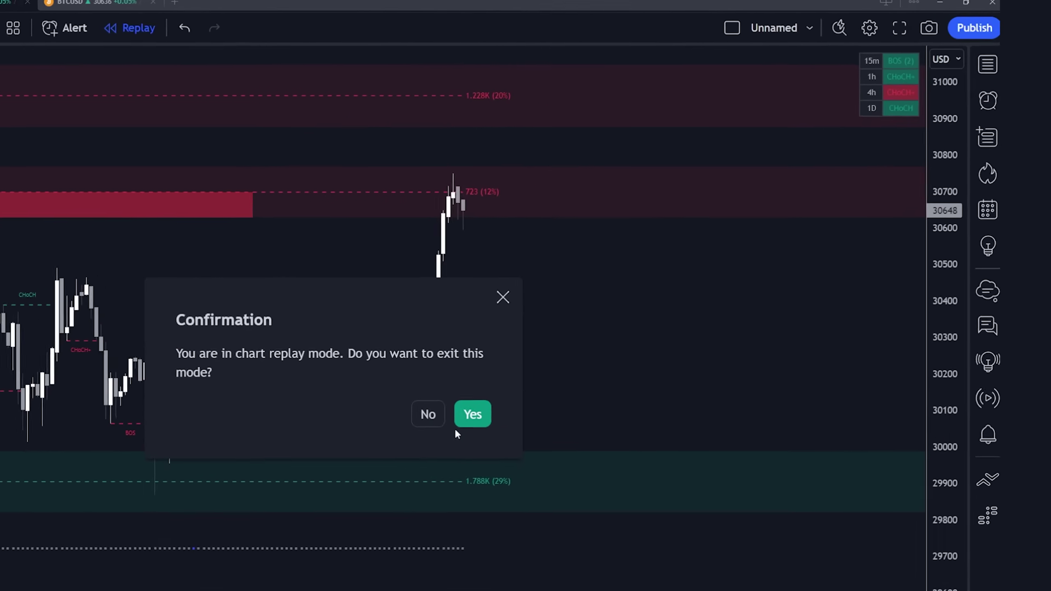
Exit chart replay mode and start a new alert on BTCUSD
click(472, 413)
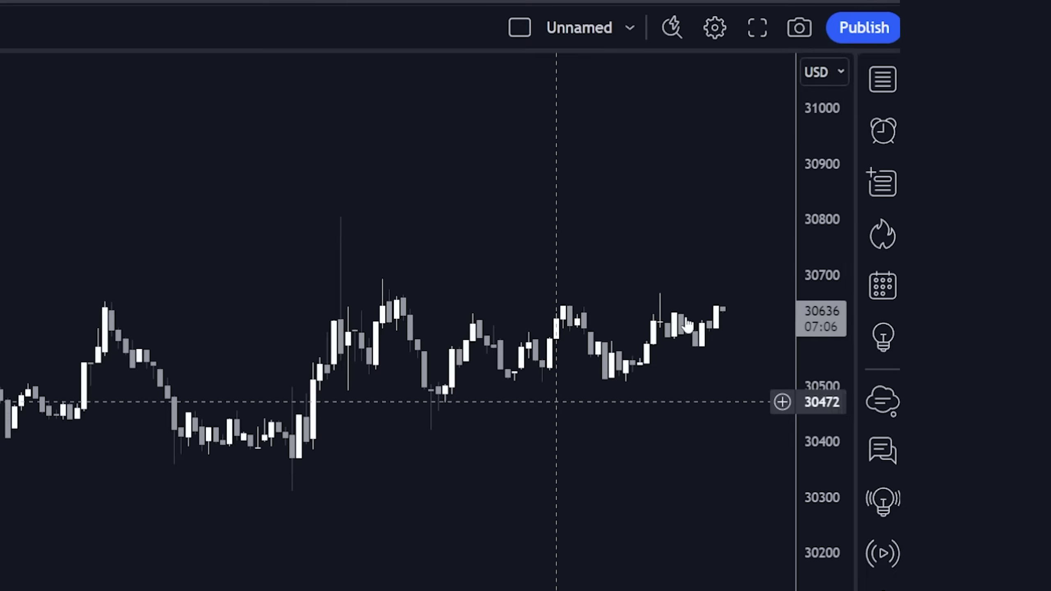
click(885, 134)
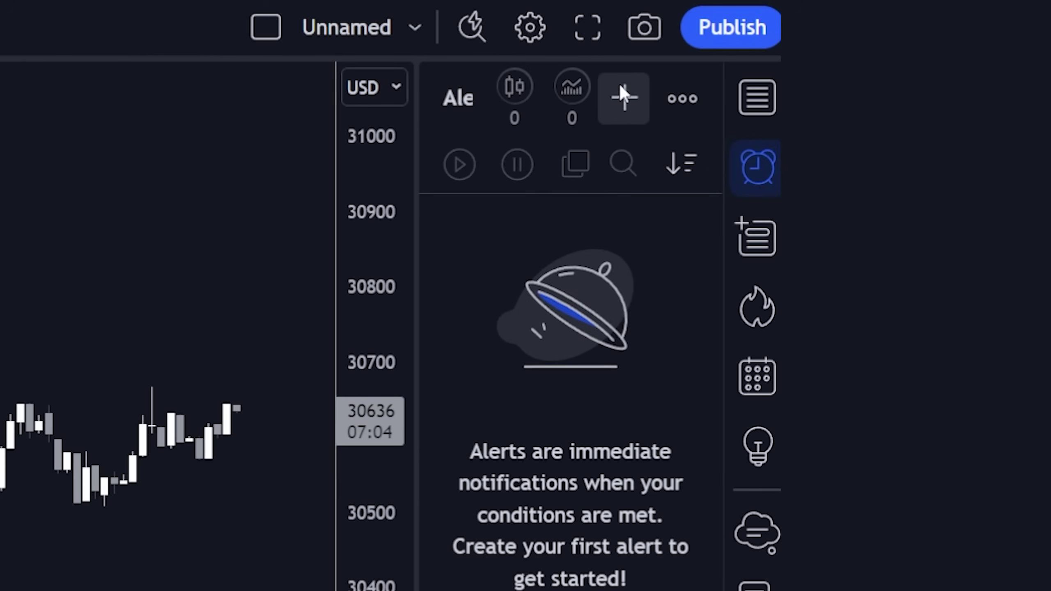
click(623, 98)
Try an alert using the LuxAlgo Price Action Concepts Custom Alert Condition, triggered Once Per Bar Close, and dismiss it without creating it
click(492, 193)
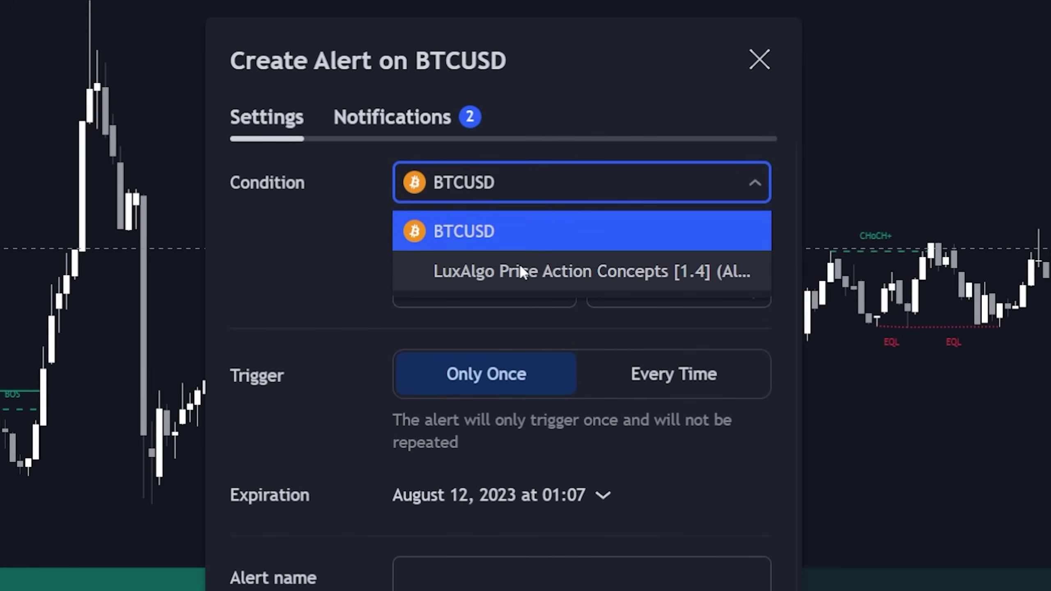
click(519, 274)
click(523, 240)
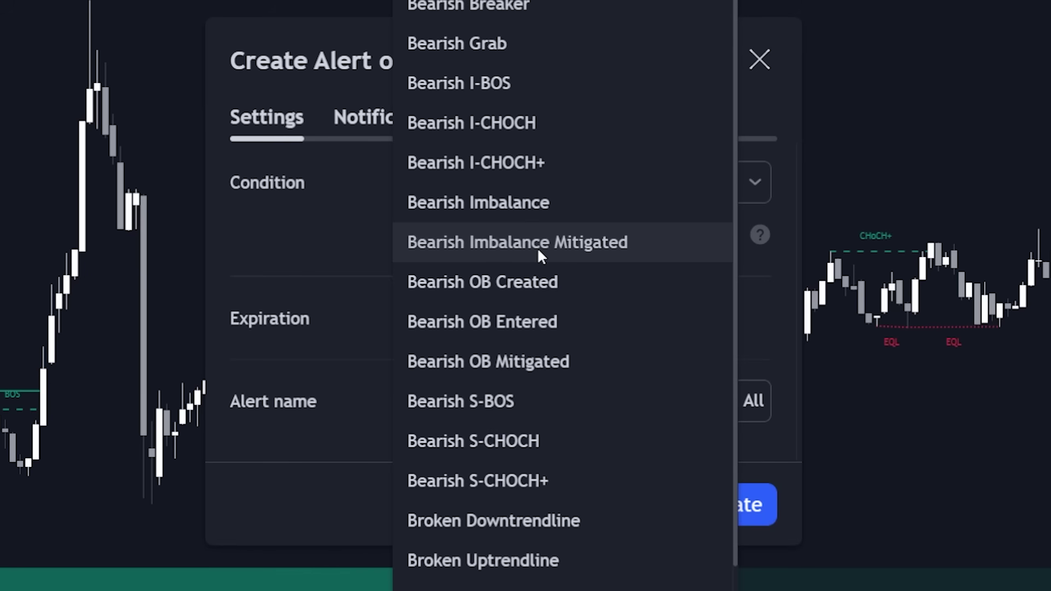
scroll(546, 116, down, 10)
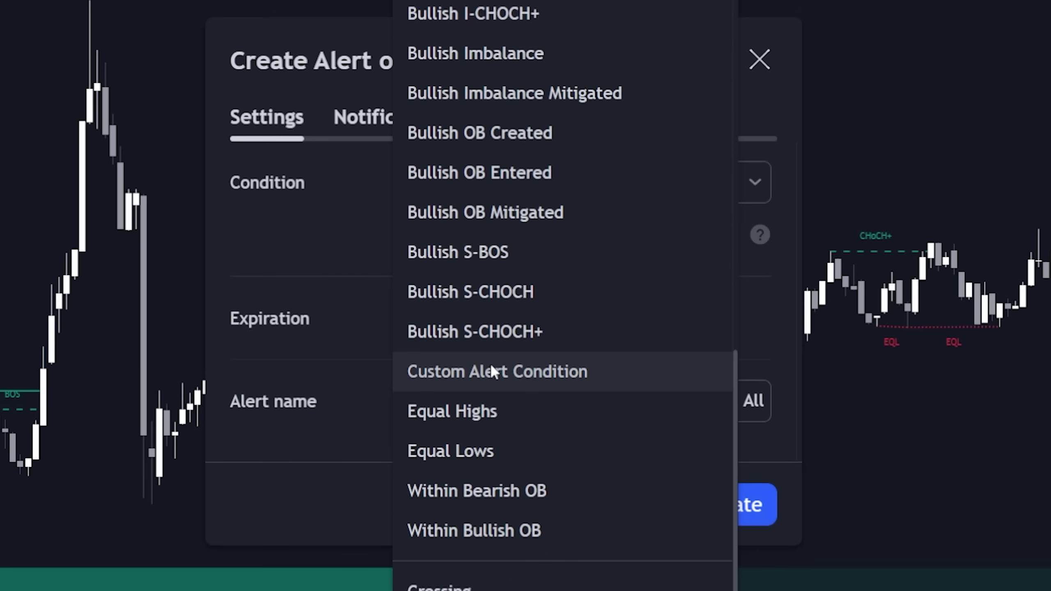
click(489, 371)
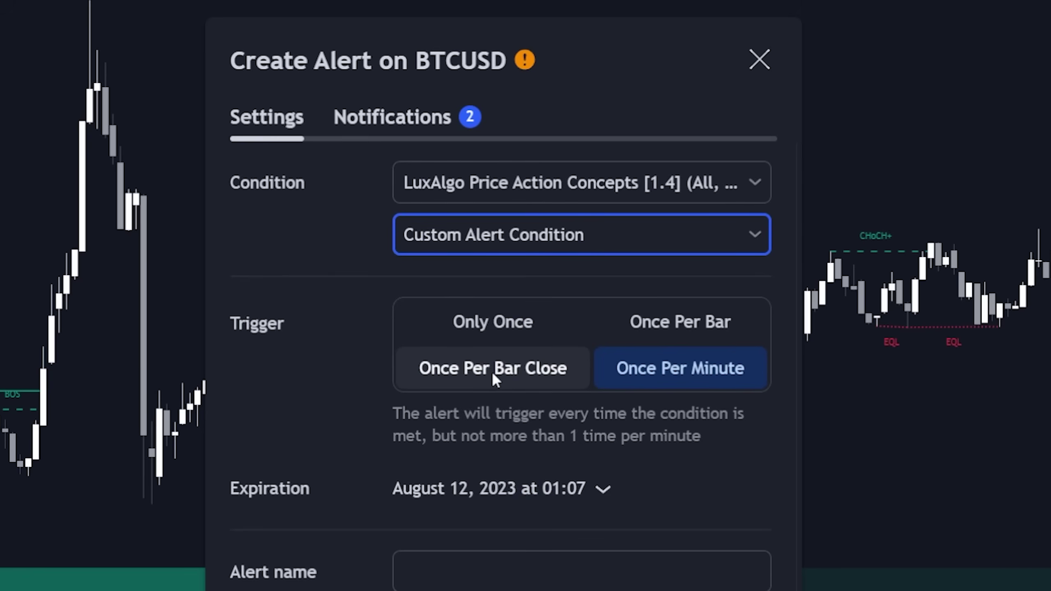
click(493, 373)
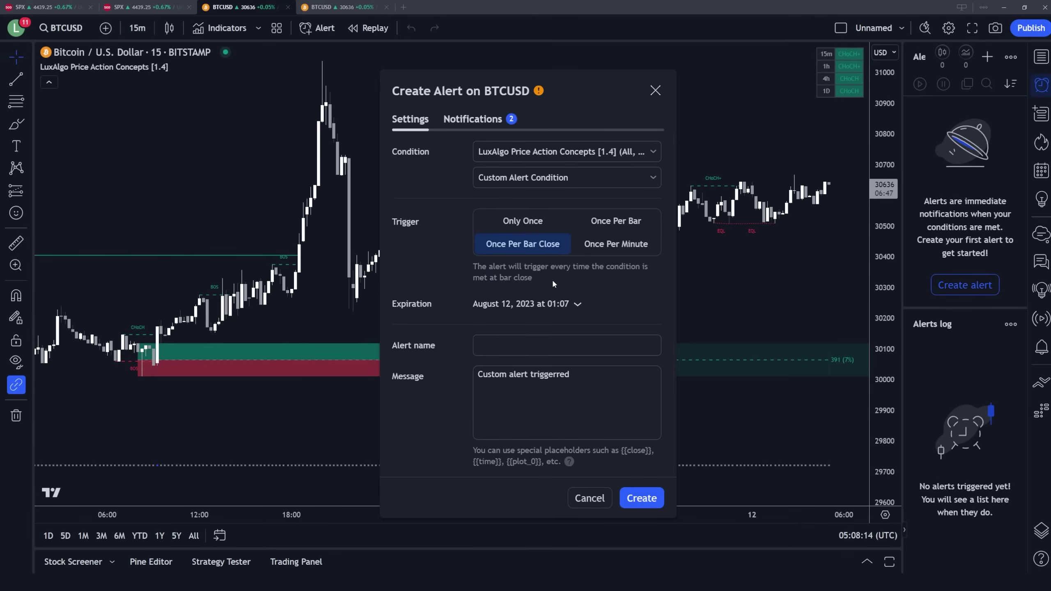
click(655, 90)
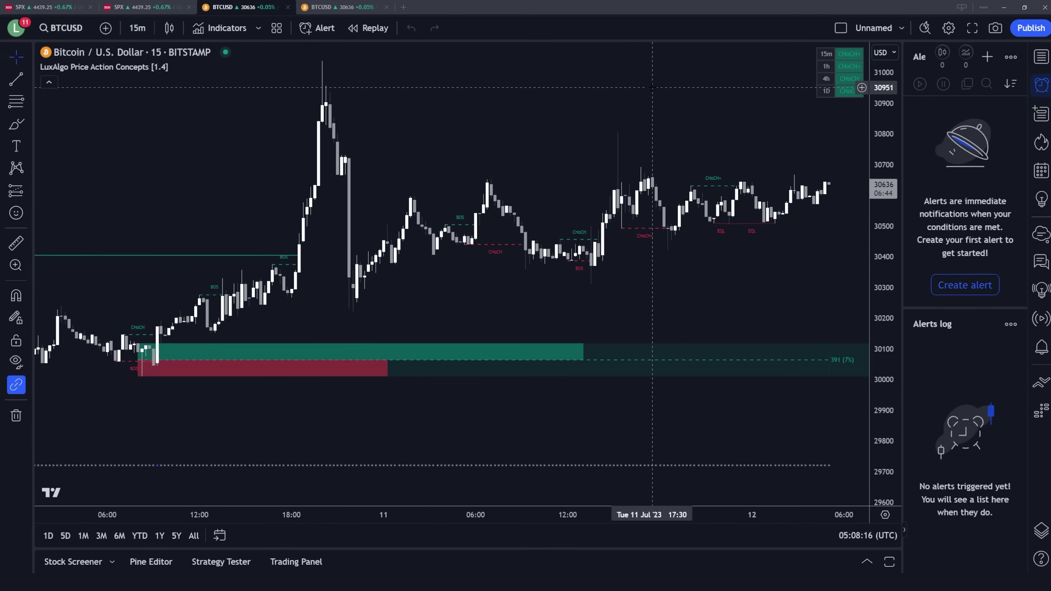
Close the side panel and examine the custom alert marker beneath the bullish order block of 10 July
drag(388, 516, 293, 517)
click(1042, 346)
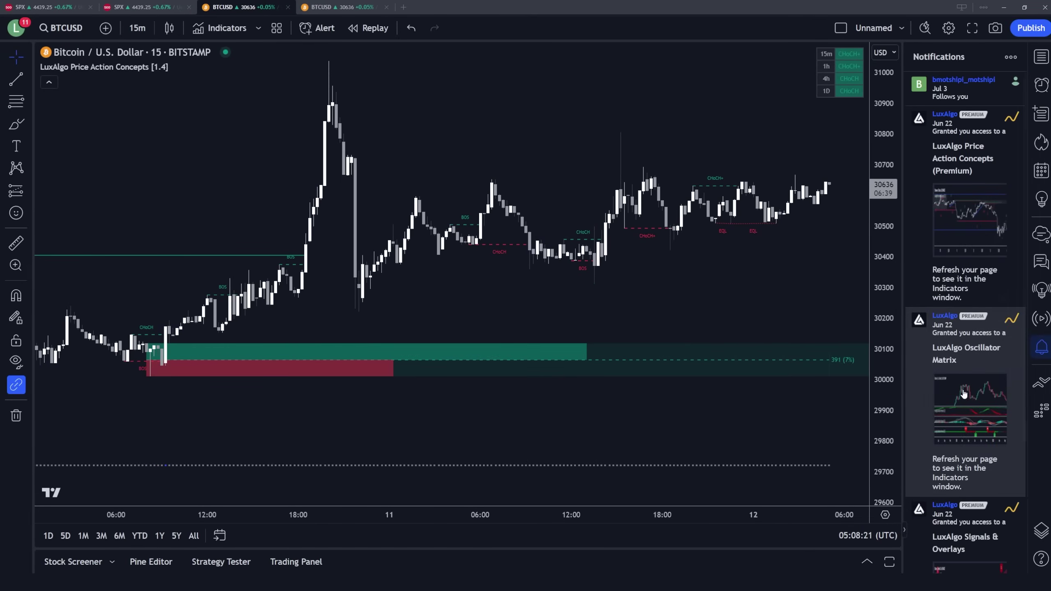
click(1041, 347)
scroll(622, 520, down, 6)
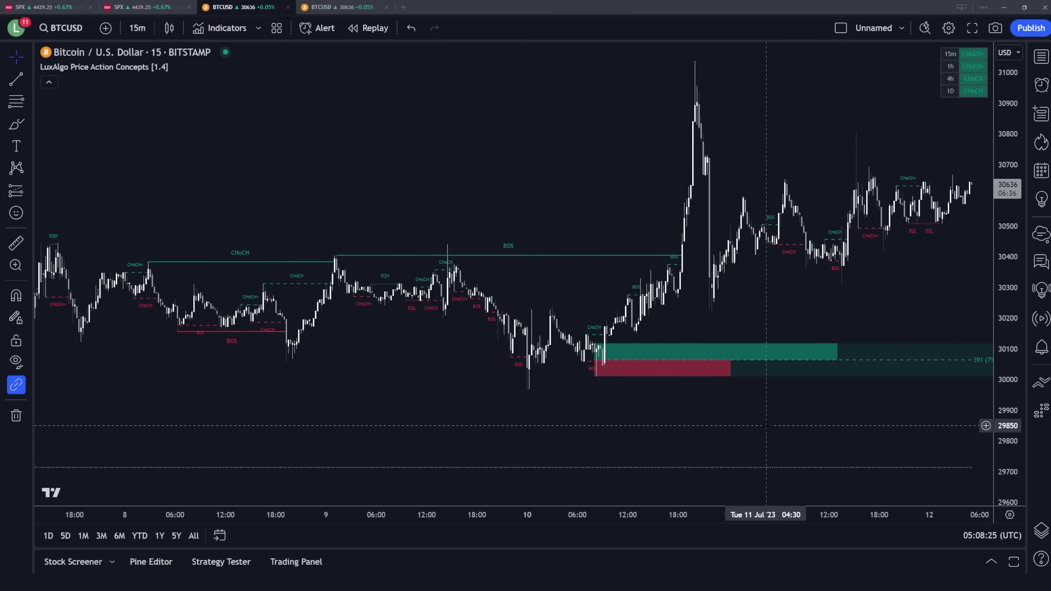
drag(619, 451, 538, 426)
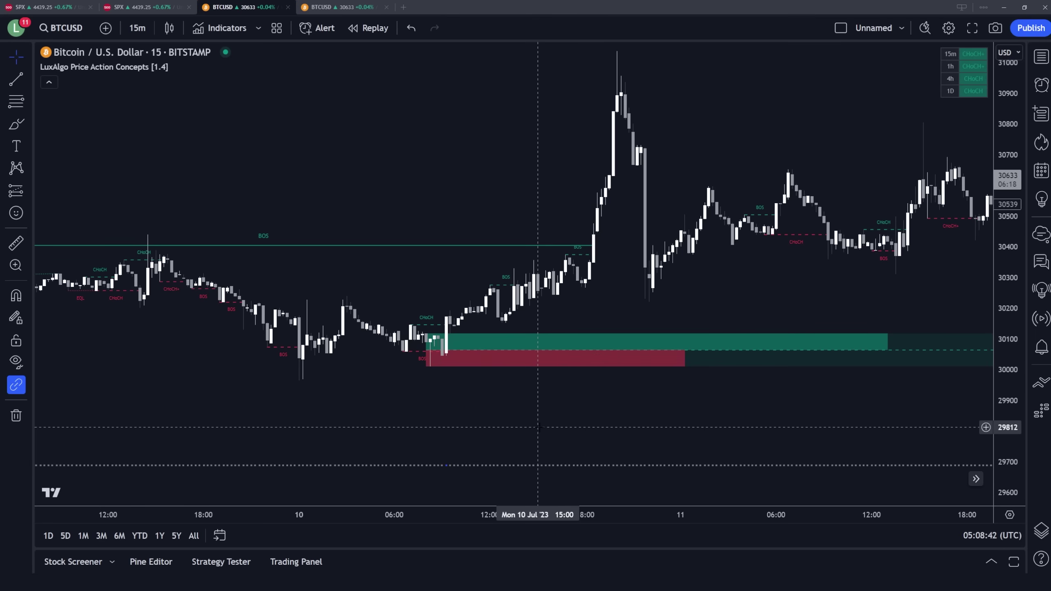
drag(538, 427, 863, 289)
scroll(416, 497, up, 5)
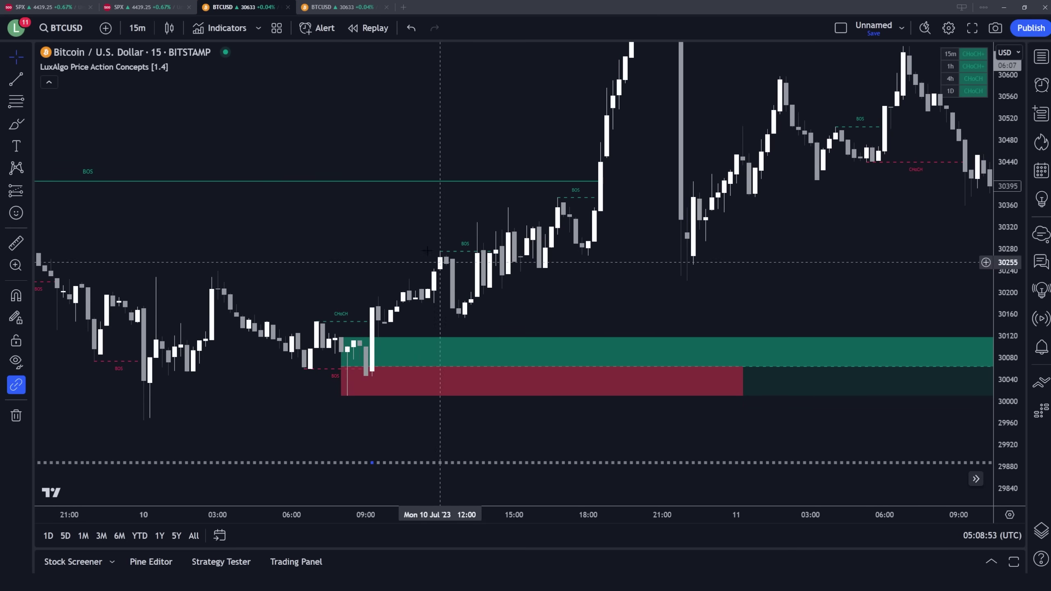
drag(425, 258, 386, 206)
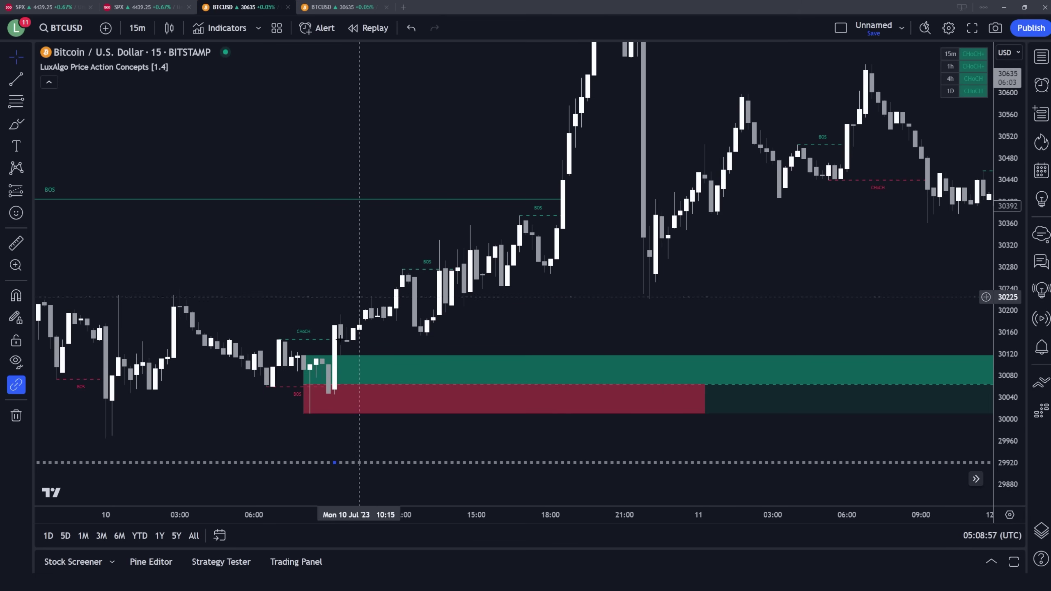
Look back through the BTCUSD history to 3 July and examine the bullish CHoCH+ structures of 5 and 6 July
drag(329, 503, 757, 503)
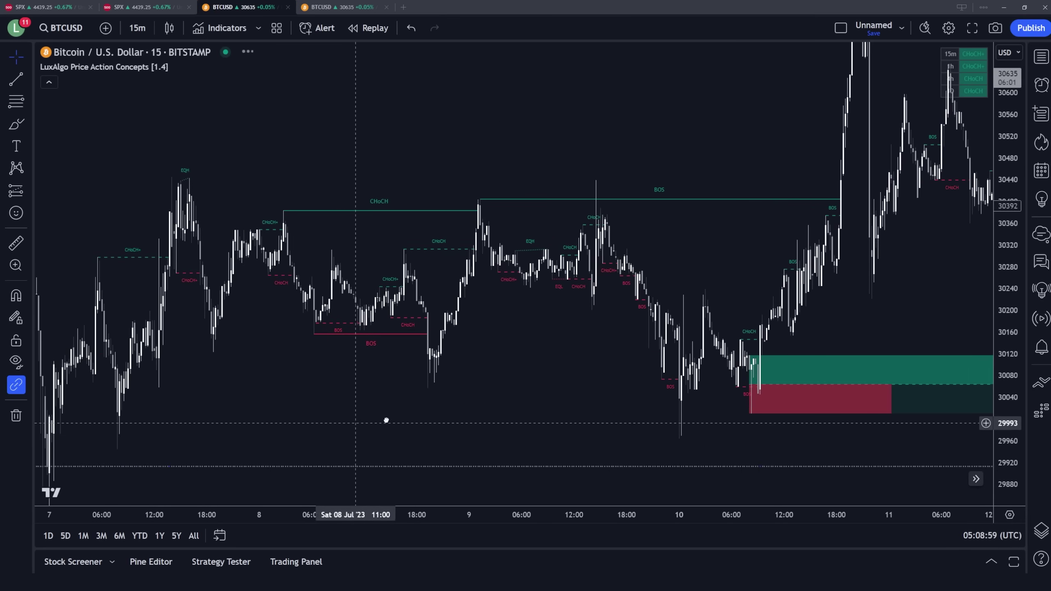
drag(385, 417, 618, 414)
drag(135, 323, 718, 394)
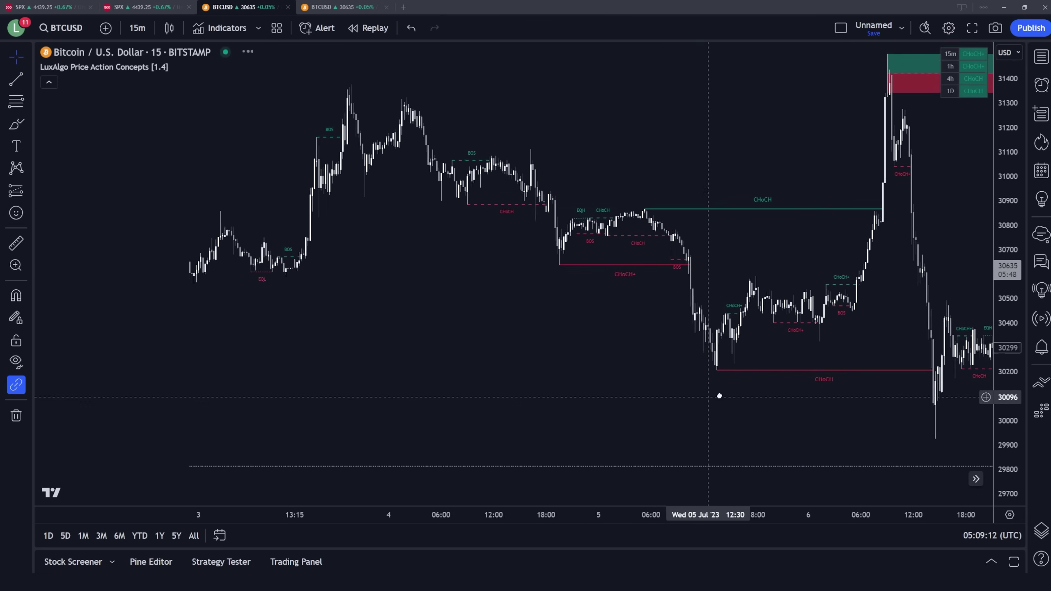
drag(645, 512, 301, 380)
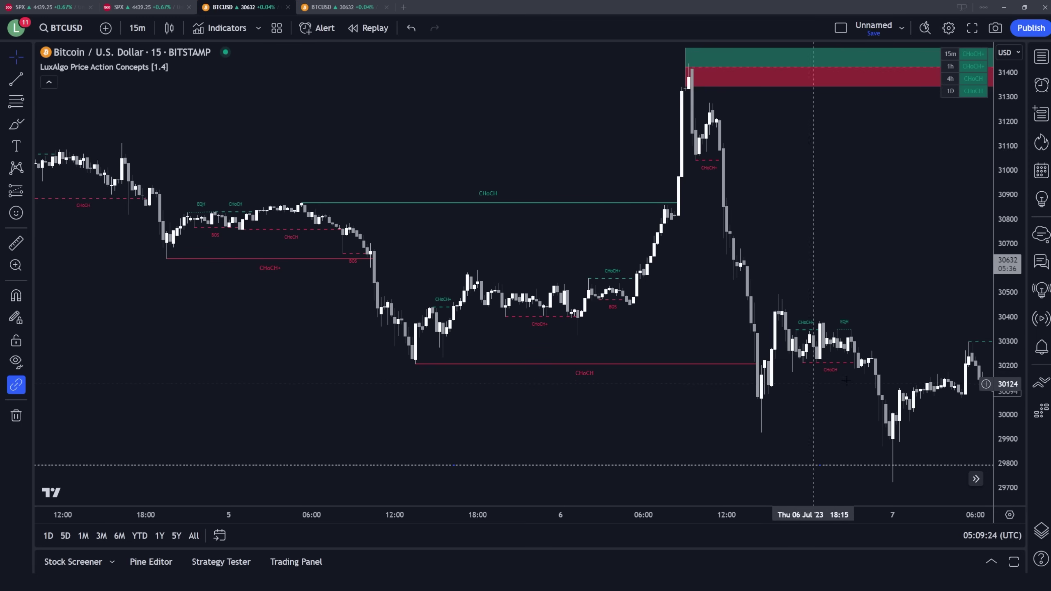
drag(951, 373, 833, 311)
drag(739, 311, 952, 310)
scroll(894, 310, up, 3)
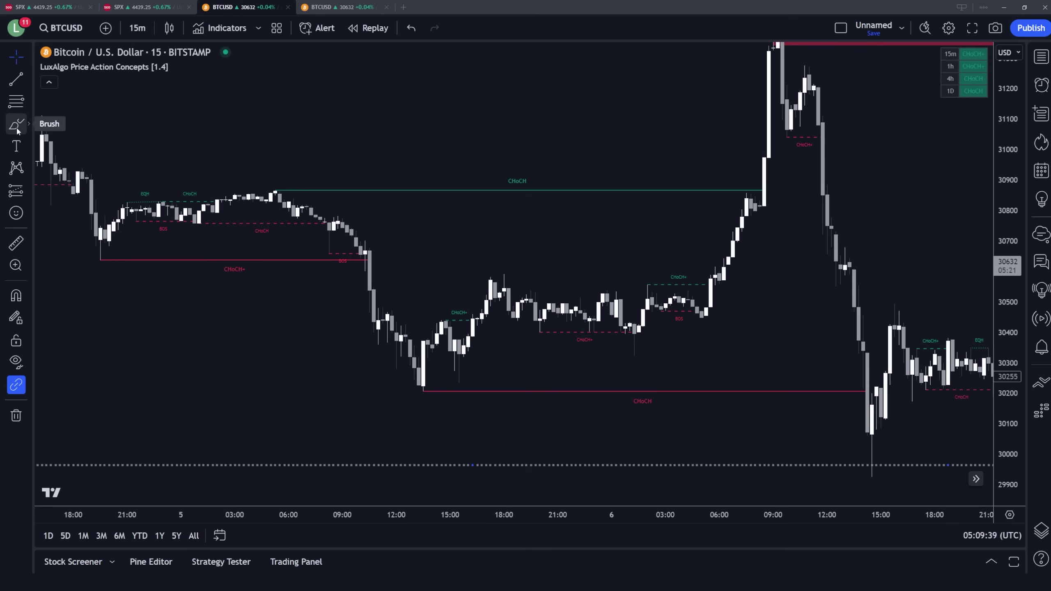
With the Brush, circle the 5 July bullish CHoCH+, its alert marker and the 6 July CHoCH+, and draw an arrow back toward the first
click(17, 129)
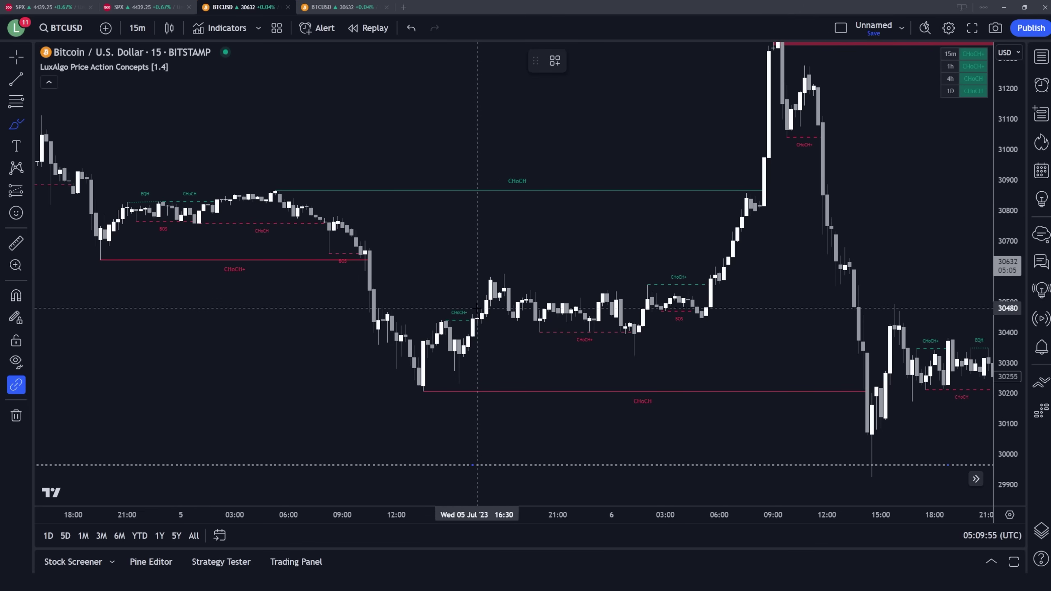
mouse_move(476, 307)
mouse_down()
mouse_move(439, 317)
mouse_move(482, 311)
mouse_up()
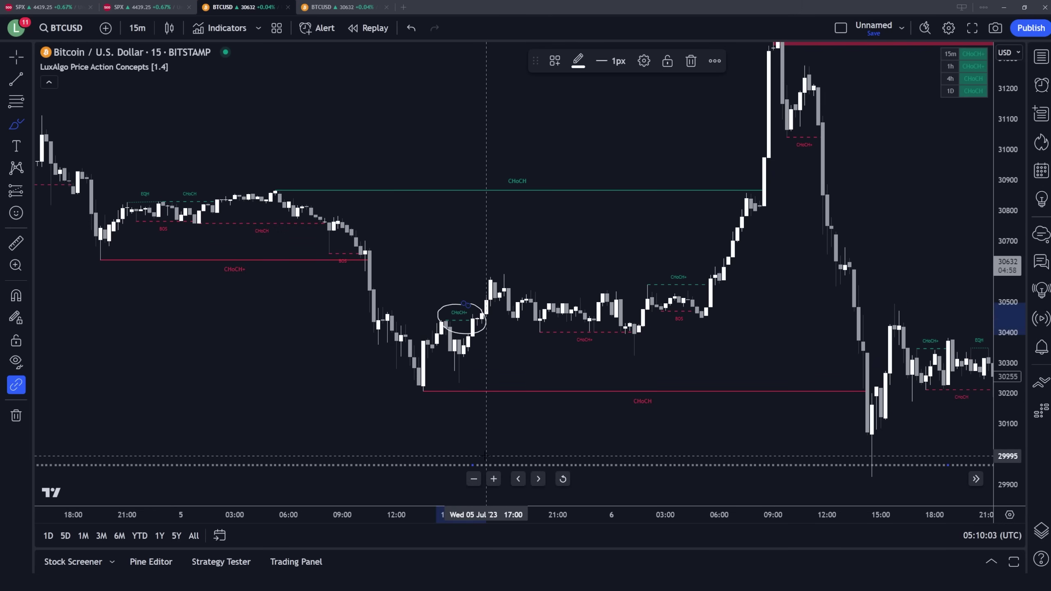
drag(457, 459, 482, 455)
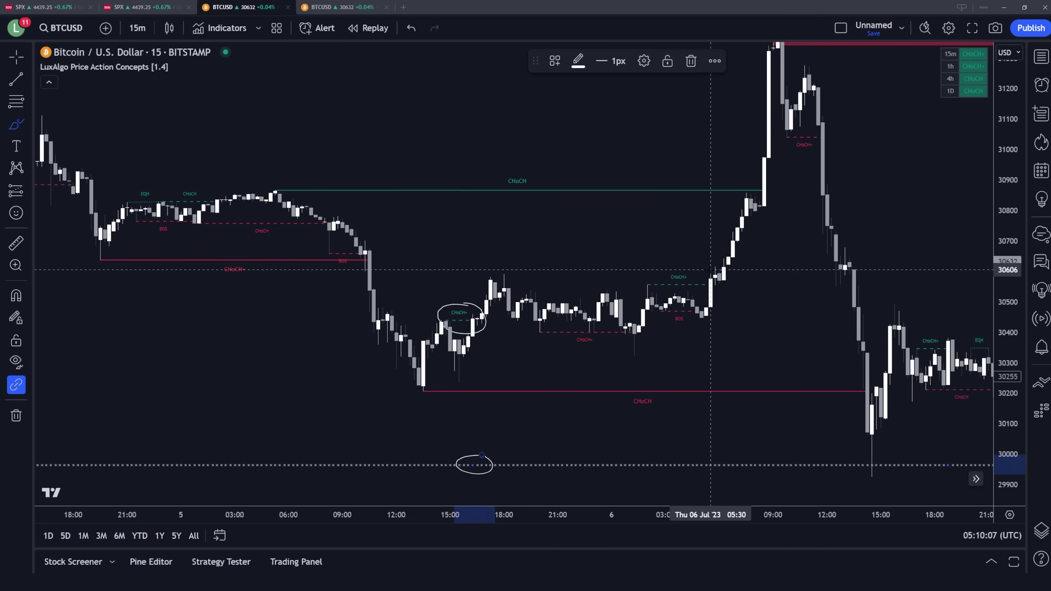
mouse_move(706, 269)
mouse_down()
mouse_move(675, 267)
mouse_move(650, 287)
mouse_move(724, 278)
mouse_move(556, 265)
mouse_move(472, 296)
mouse_move(494, 296)
mouse_up()
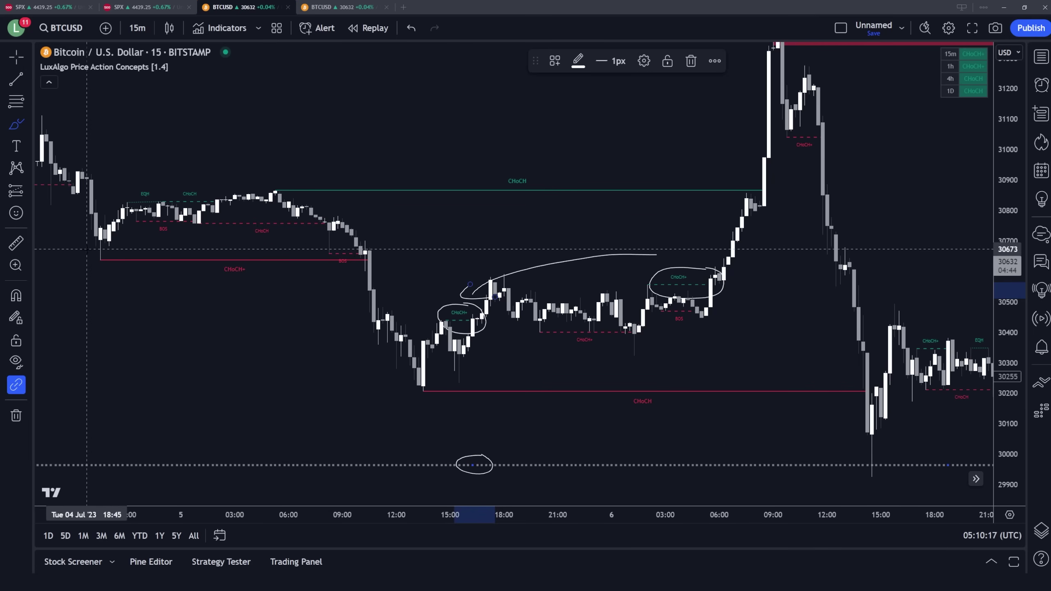
With the Brush, draw a wide curve beneath the price from 4 July to the bullish CHoCH+ of 6 July
mouse_move(88, 253)
mouse_down()
mouse_move(280, 402)
mouse_move(722, 328)
mouse_up()
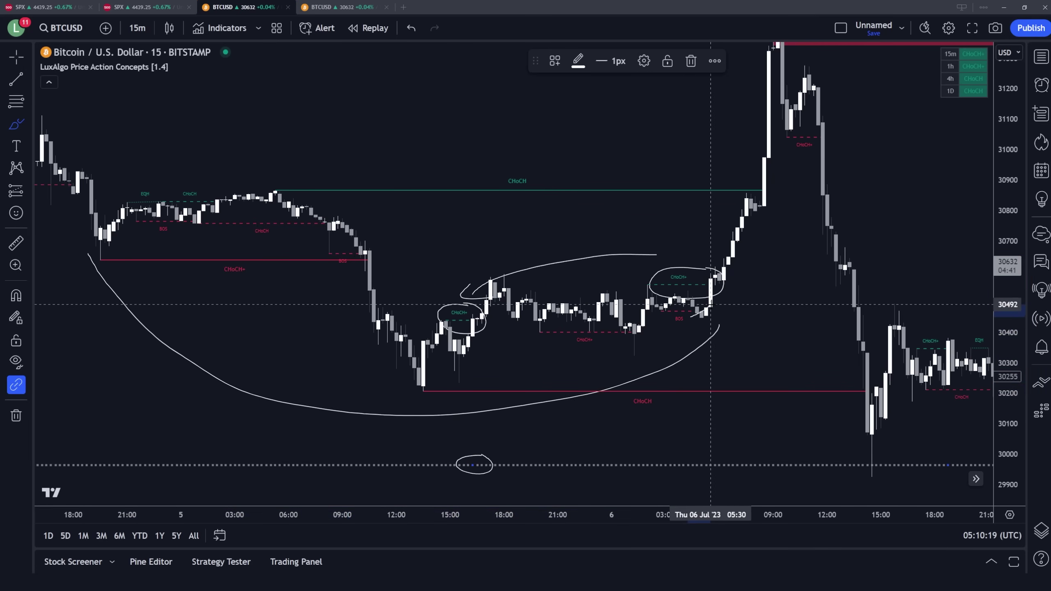
right_click(260, 119)
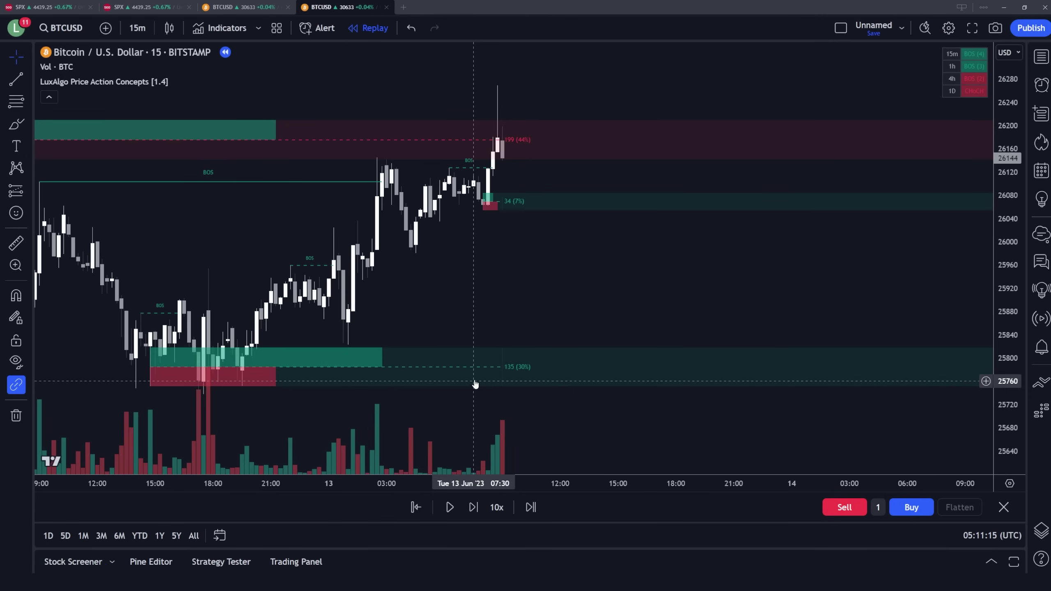
On the BTCUSD replay chart, open the LuxAlgo Price Action Concepts settings and look through its inputs from Market Structure to General Styling
drag(534, 269, 635, 266)
drag(1003, 244, 1003, 268)
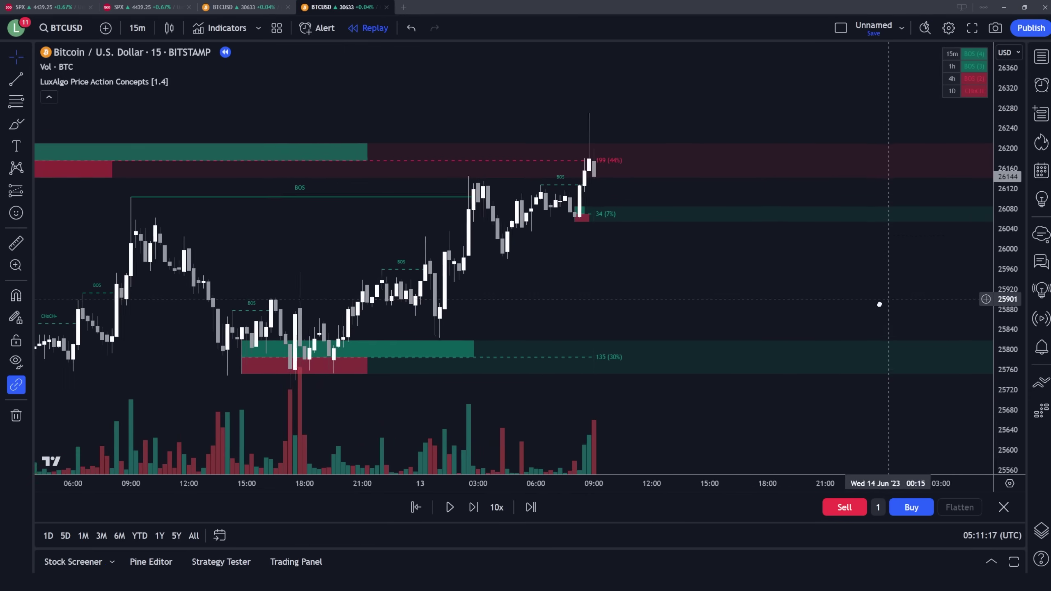
drag(654, 181, 593, 200)
double_click(597, 187)
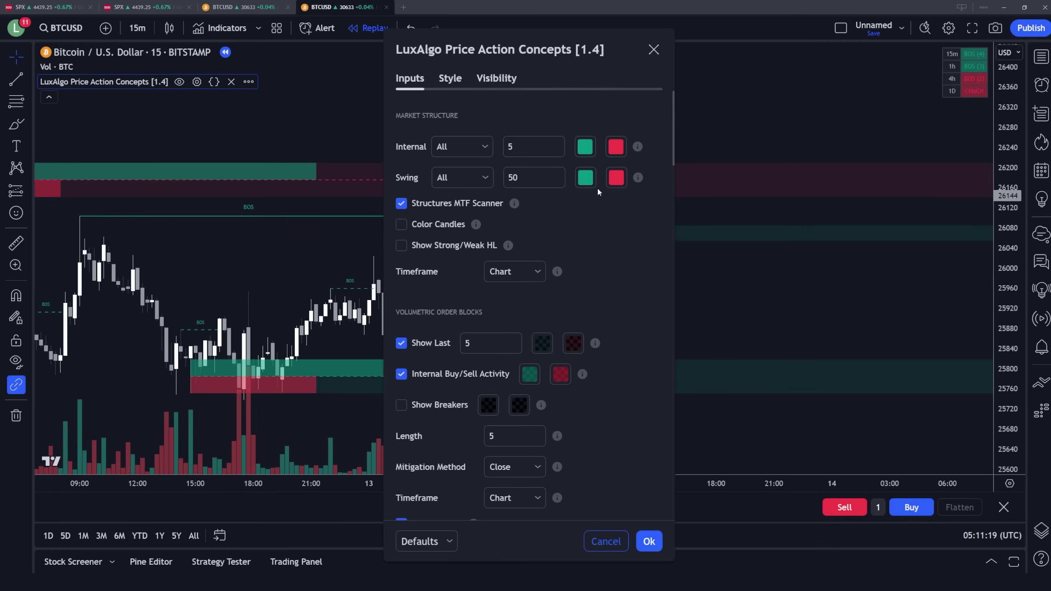
scroll(578, 375, down, 10)
scroll(578, 374, down, 5)
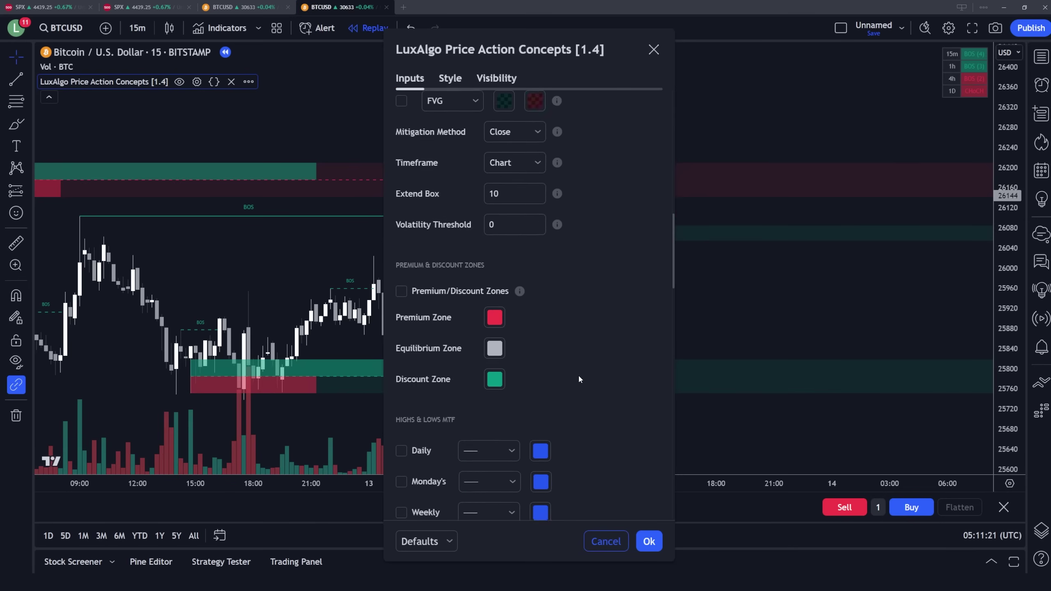
scroll(575, 363, down, 6)
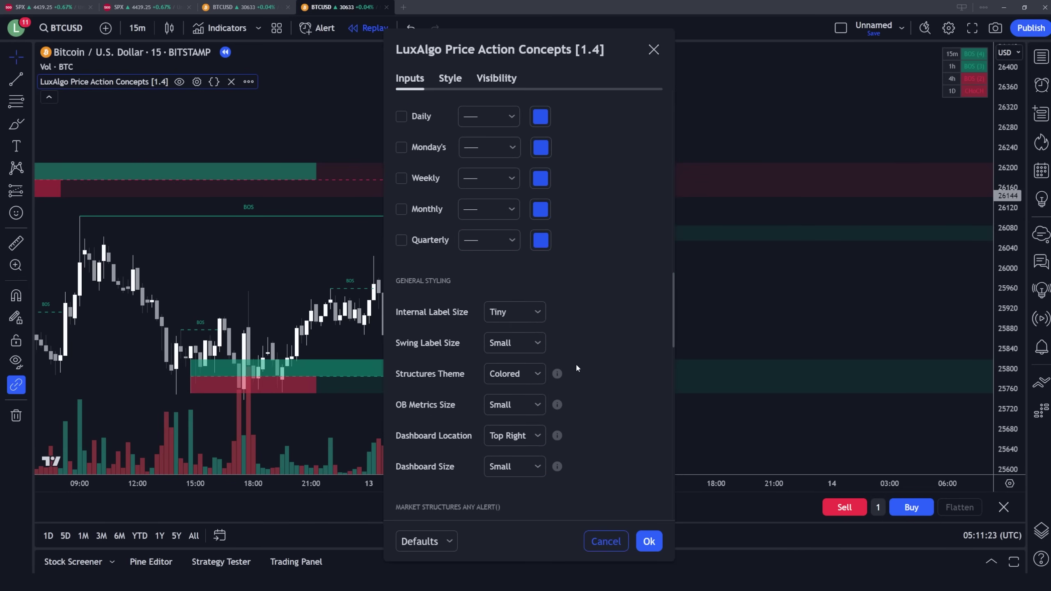
scroll(577, 368, up, 15)
click(448, 538)
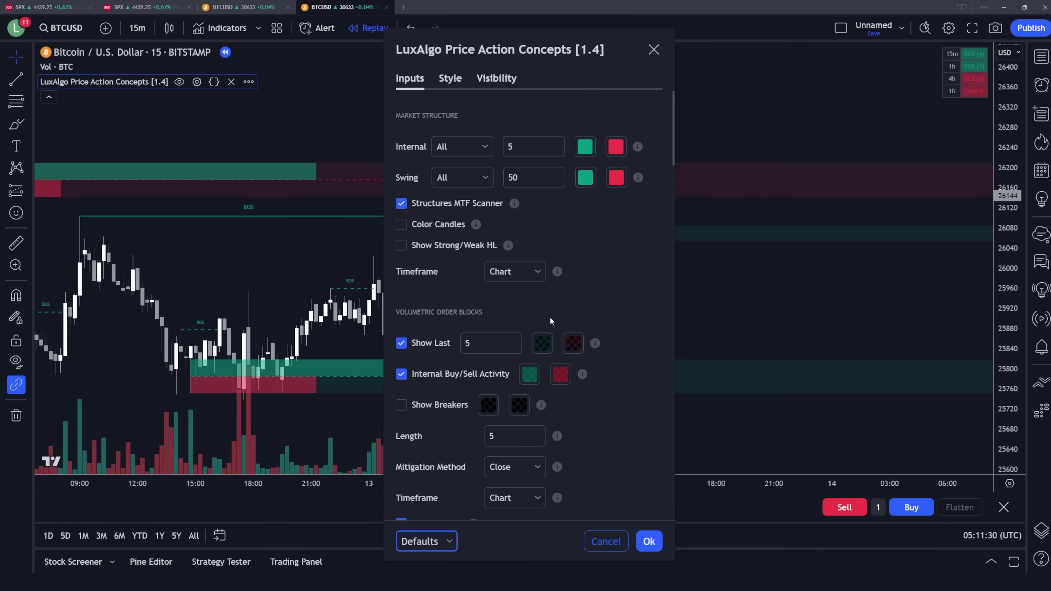
Hide the volumetric order blocks and, under Liquidity Concepts, enable Trend Lines in place of Equal H&L
click(414, 344)
scroll(515, 309, down, 4)
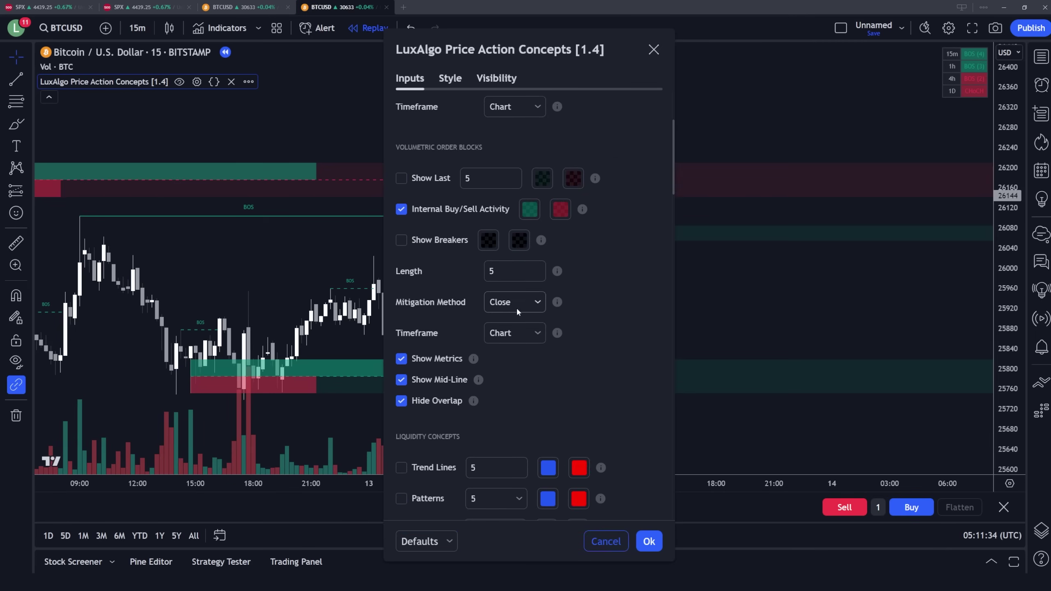
scroll(479, 384, down, 4)
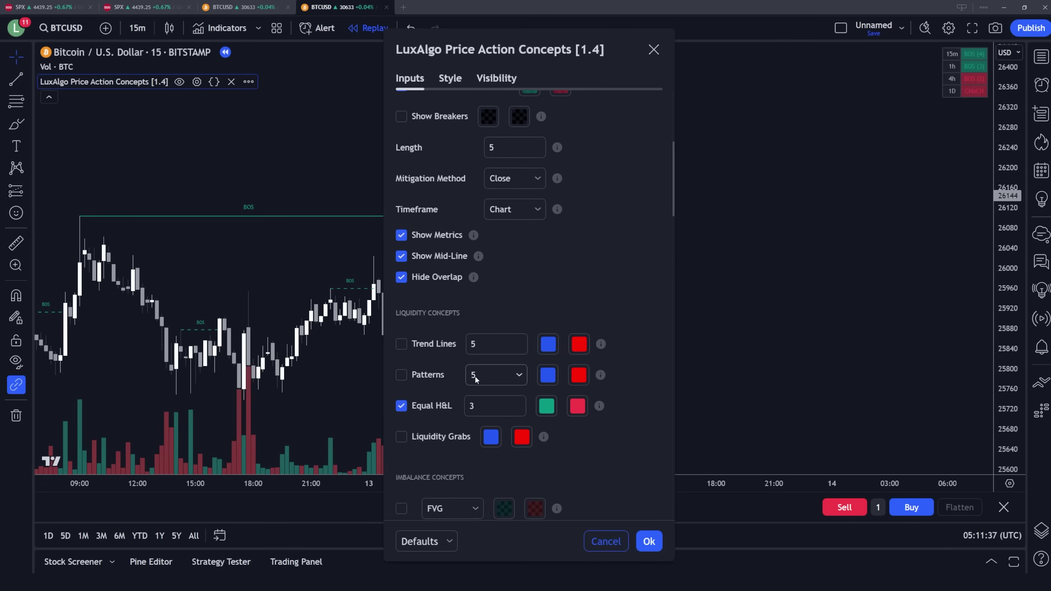
click(432, 365)
scroll(563, 257, down, 4)
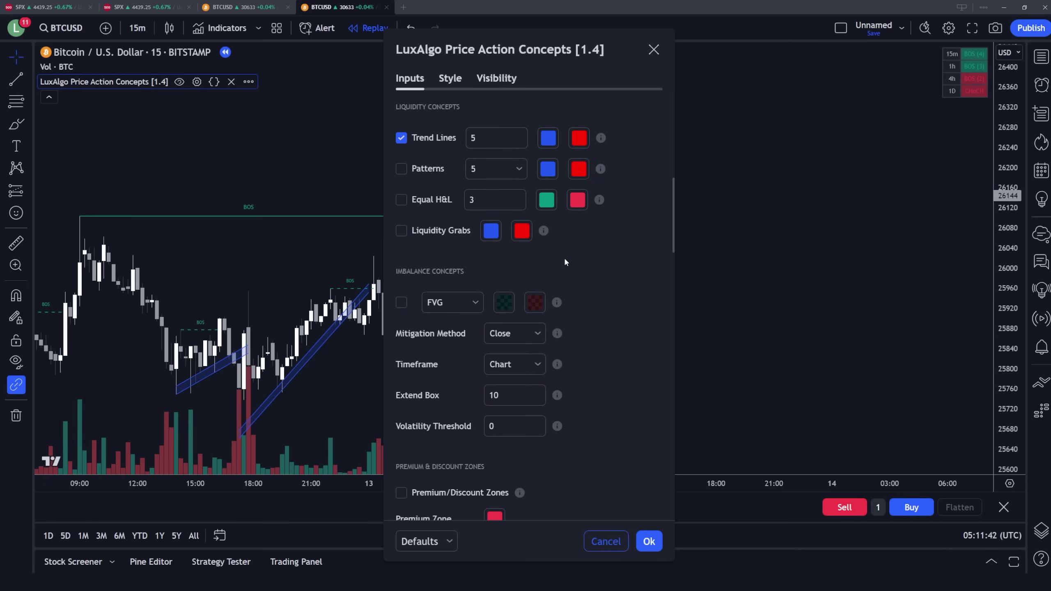
Lower the Trend Lines value in the Liquidity Concepts settings to 1
scroll(575, 285, up, 2)
click(519, 225)
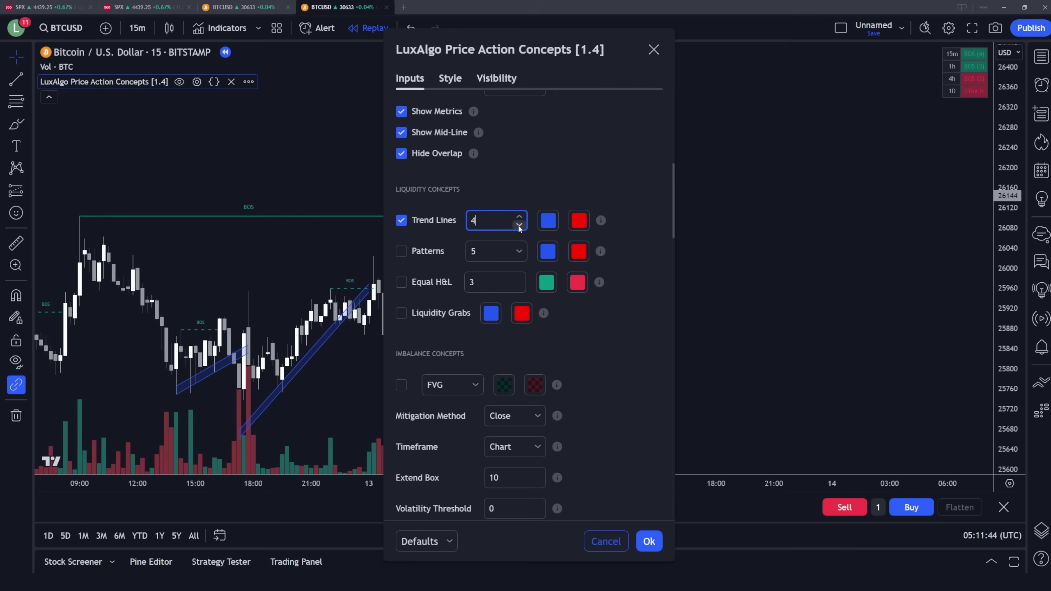
click(519, 225)
click(519, 226)
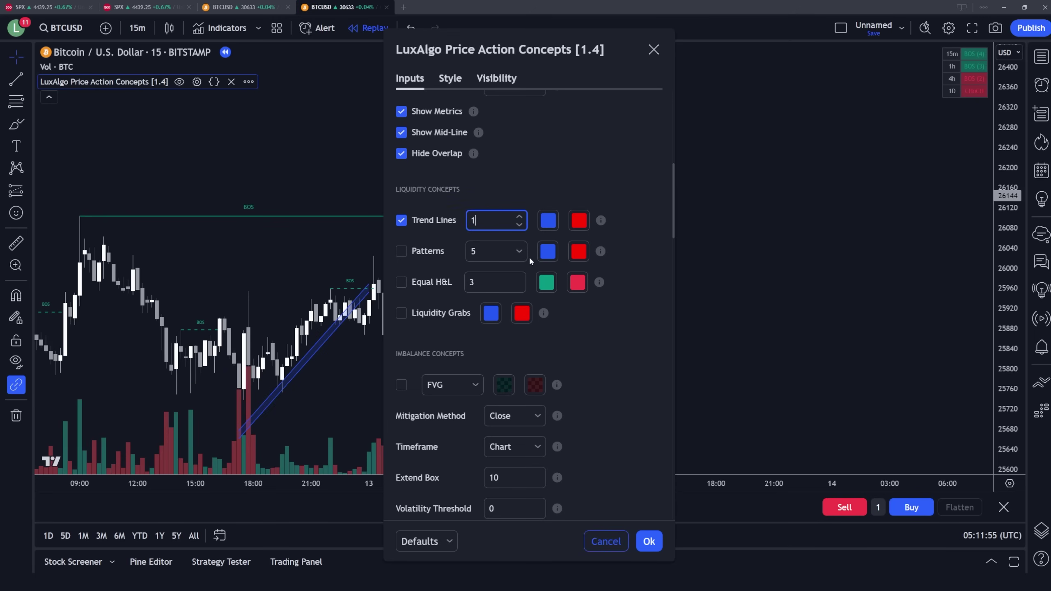
Enable Premium/Discount Zones, set the Swing market structure to None, and close the indicator settings
scroll(530, 258, down, 7)
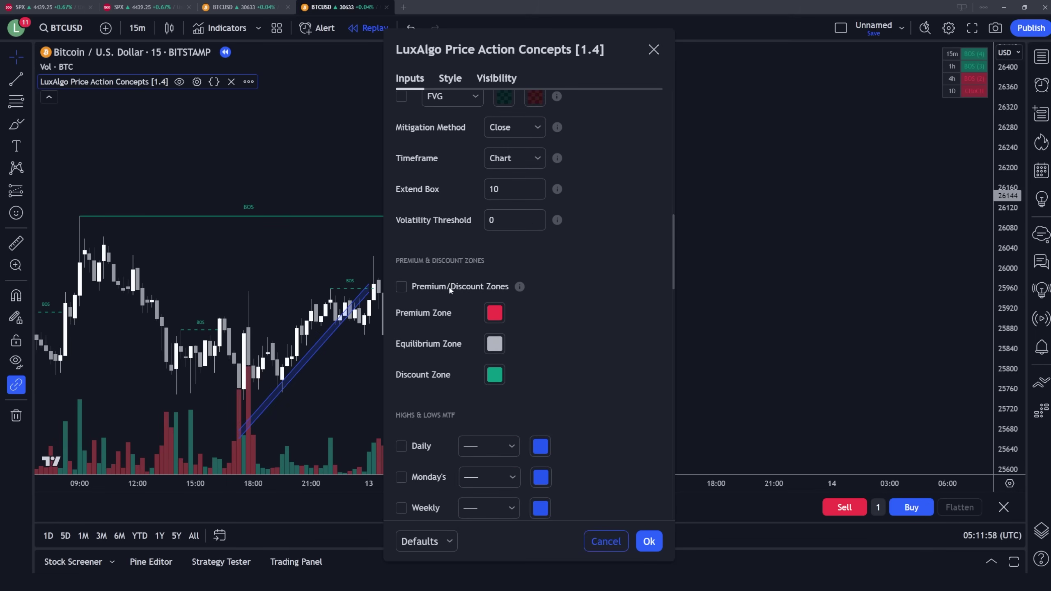
click(450, 290)
scroll(585, 271, up, 15)
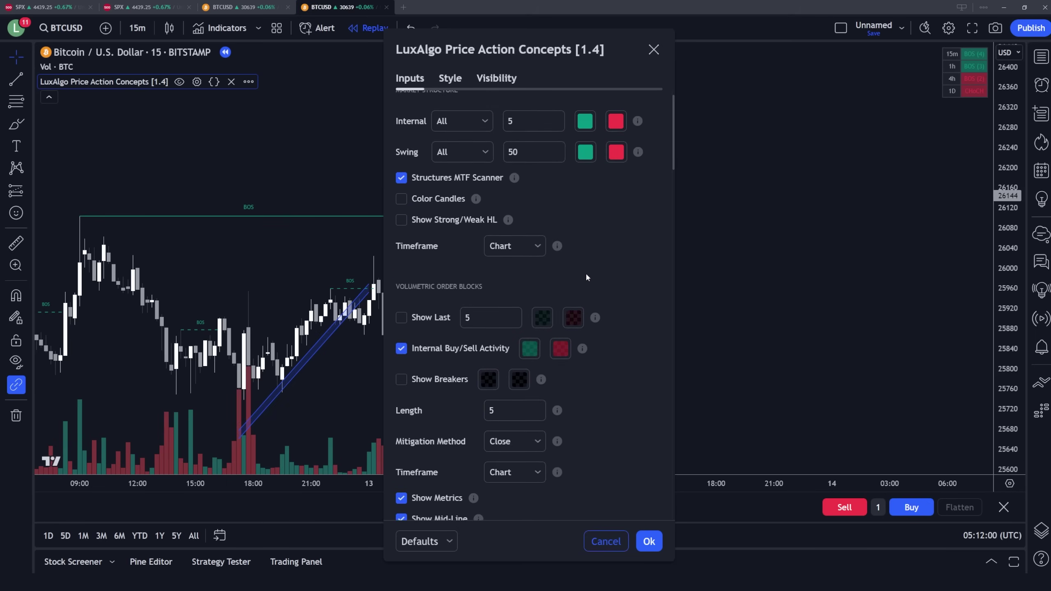
click(470, 182)
click(463, 301)
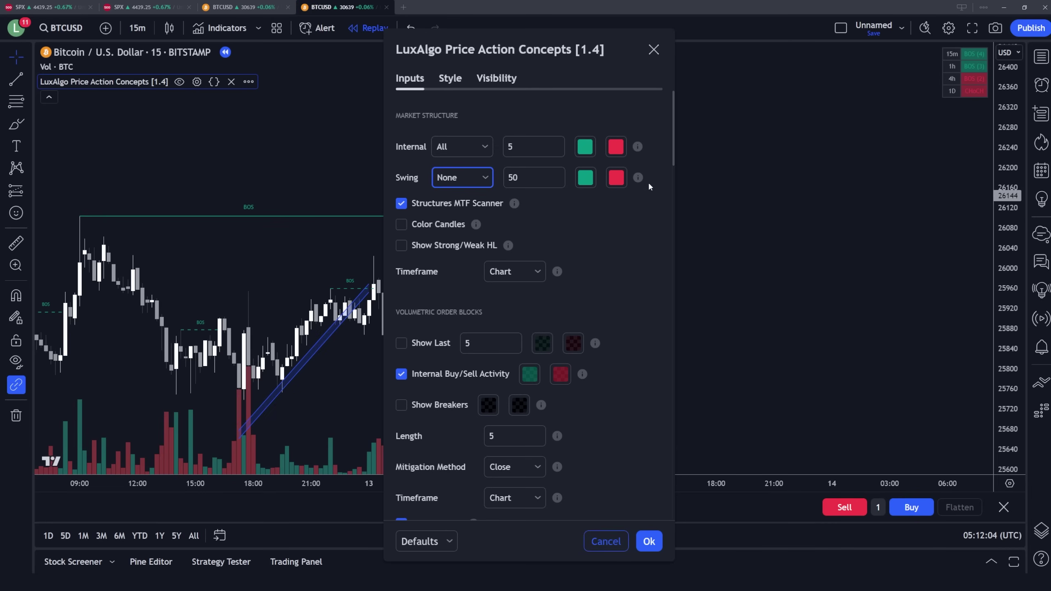
click(654, 49)
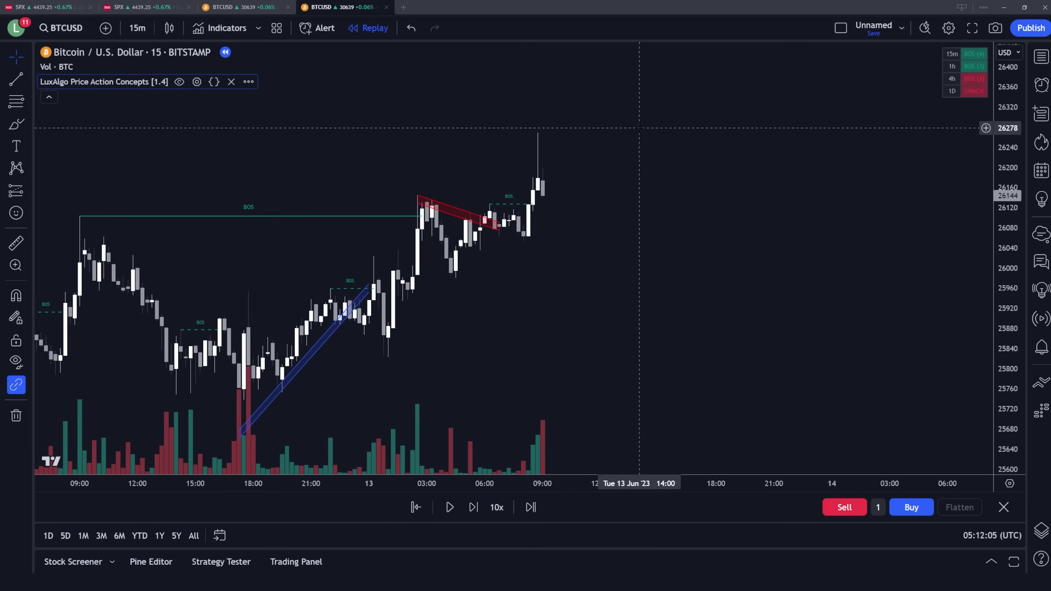
Advance the bar replay to about 11:30 on 13 June, past the up-trend line break and bearish CHoCH+
click(478, 510)
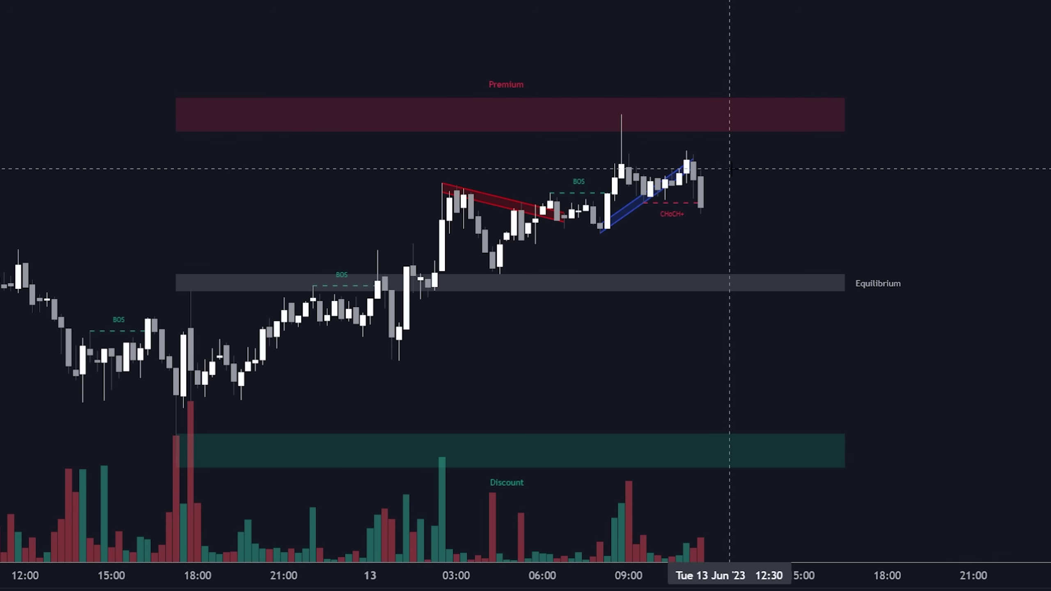
drag(728, 165, 810, 158)
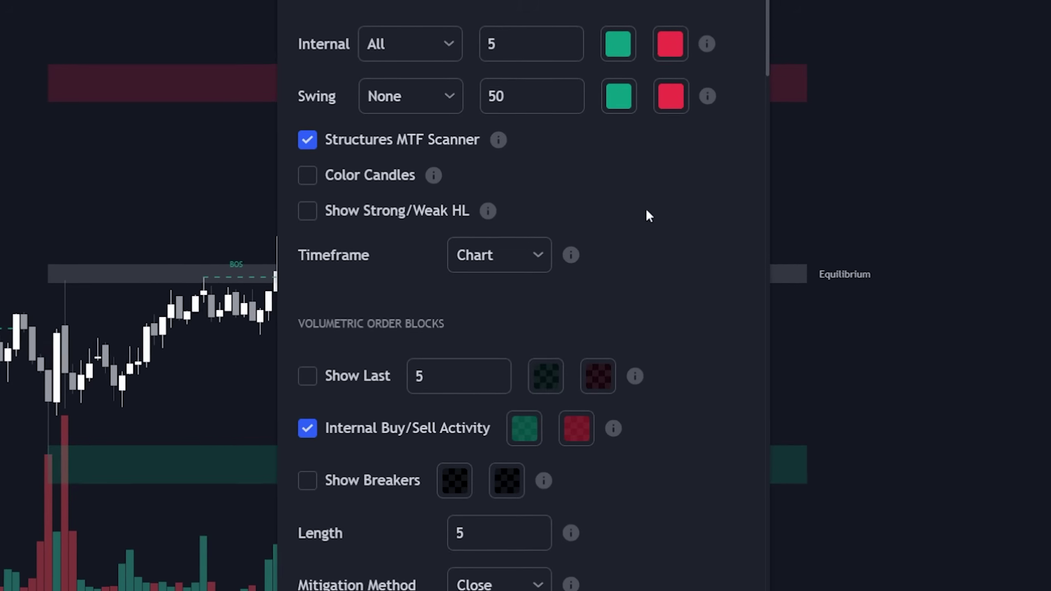
In the indicator's Custom Alert Creator settings, set the Alert Creator Mode to Step
scroll(615, 372, down, 20)
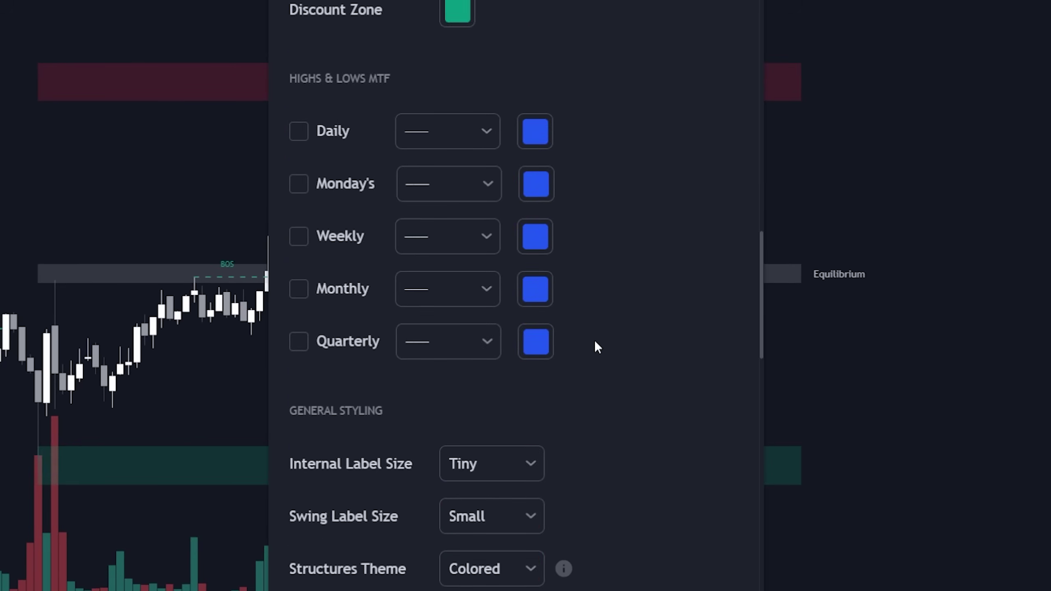
scroll(595, 340, down, 5)
scroll(596, 341, up, 6)
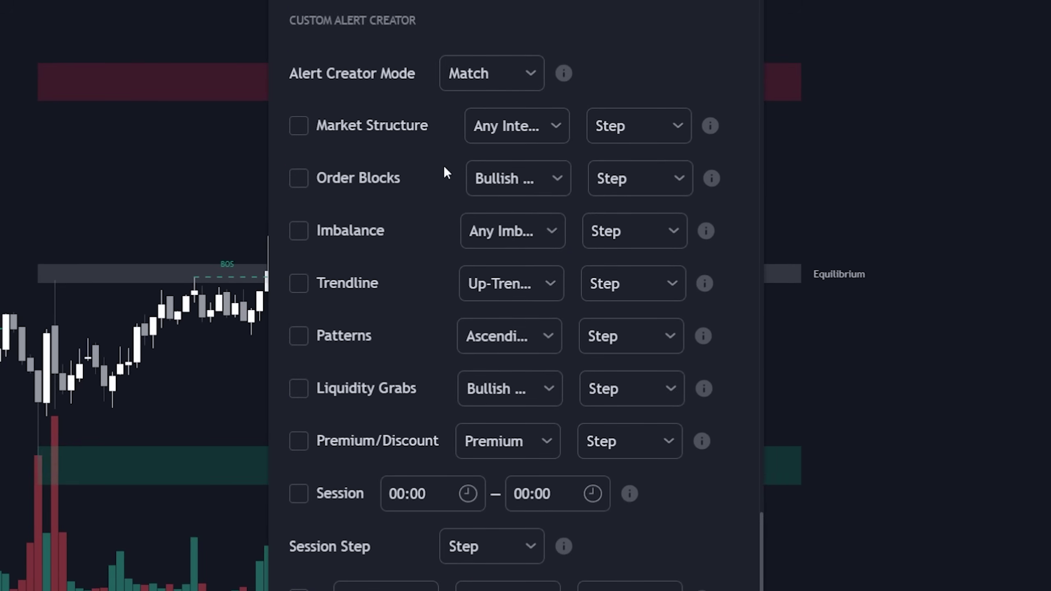
click(501, 79)
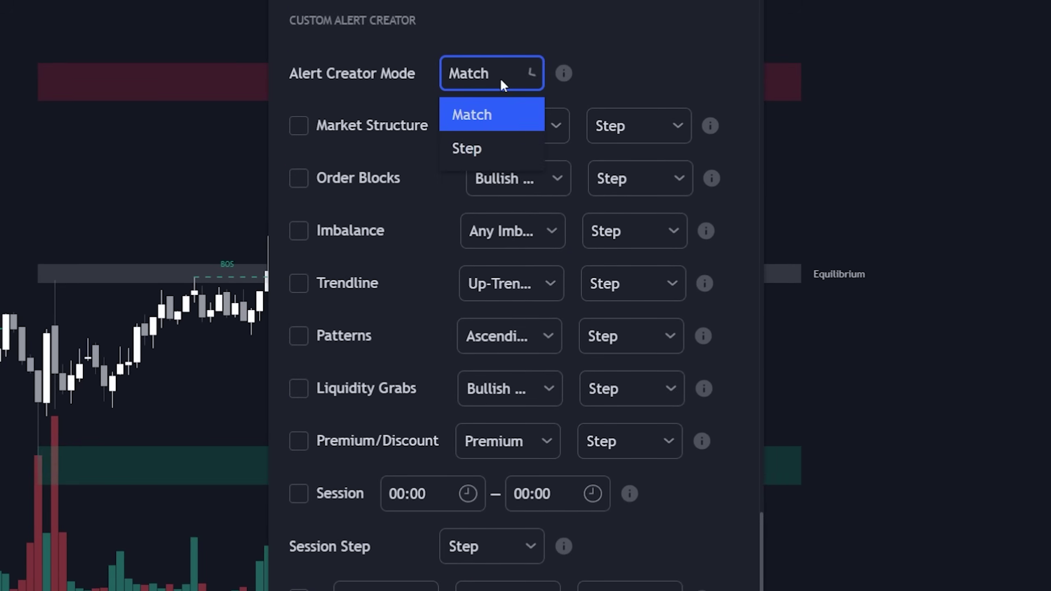
click(481, 153)
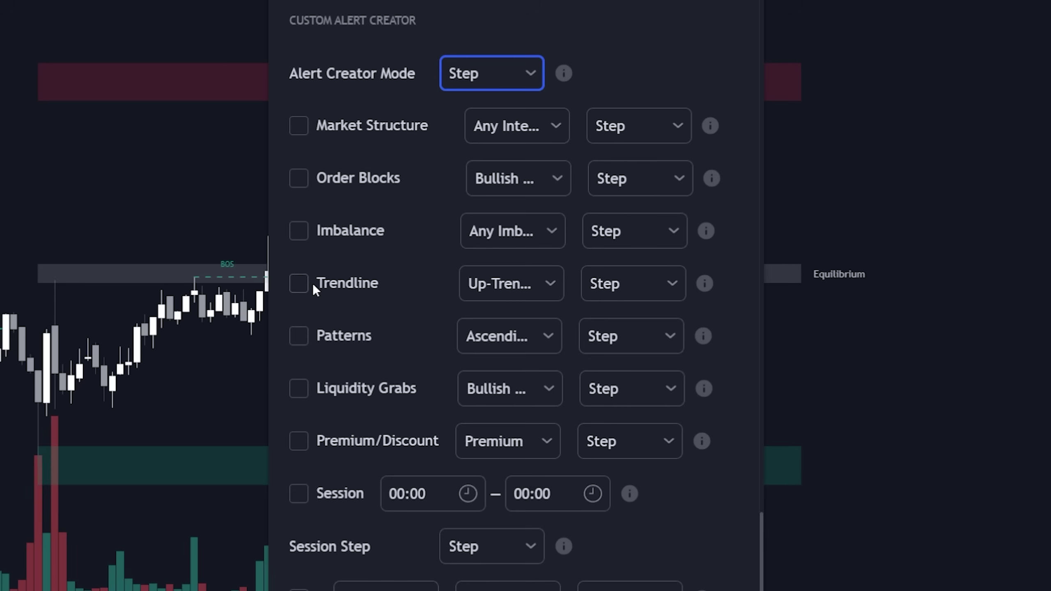
Enable the Premium/Discount alert condition with Premium selected and assign it to step 1
click(354, 442)
click(499, 449)
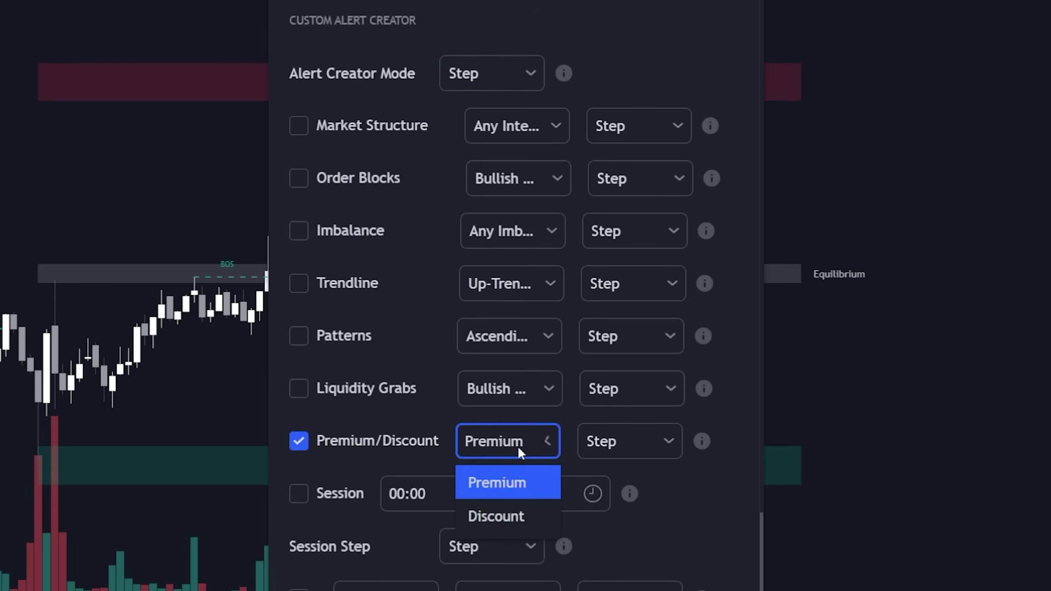
click(504, 471)
click(634, 442)
click(634, 443)
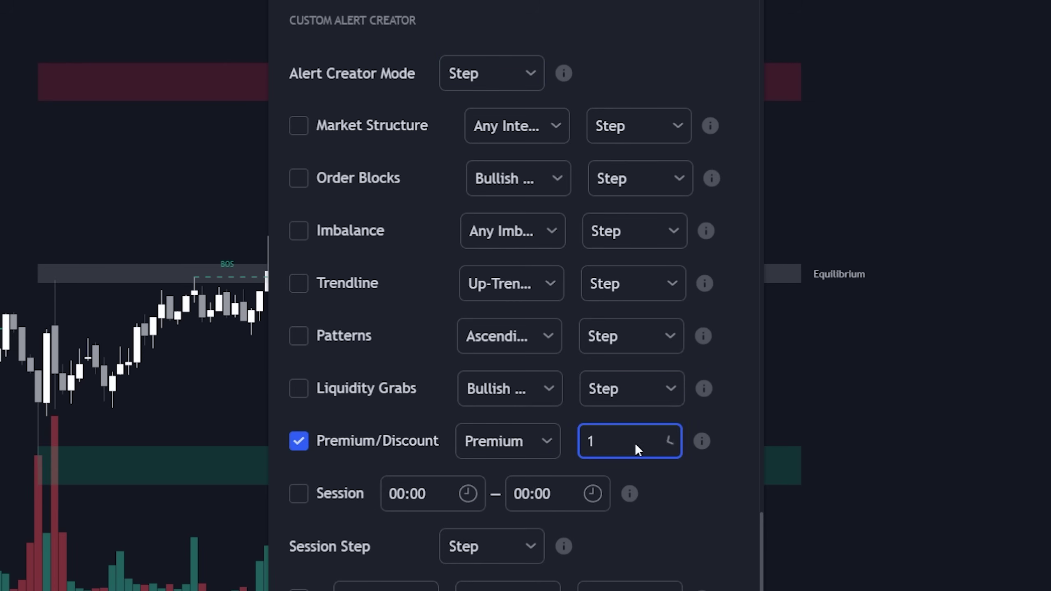
Enable the Trendline alert condition, keep its up-trend option, assign its step number, and close the settings
click(357, 284)
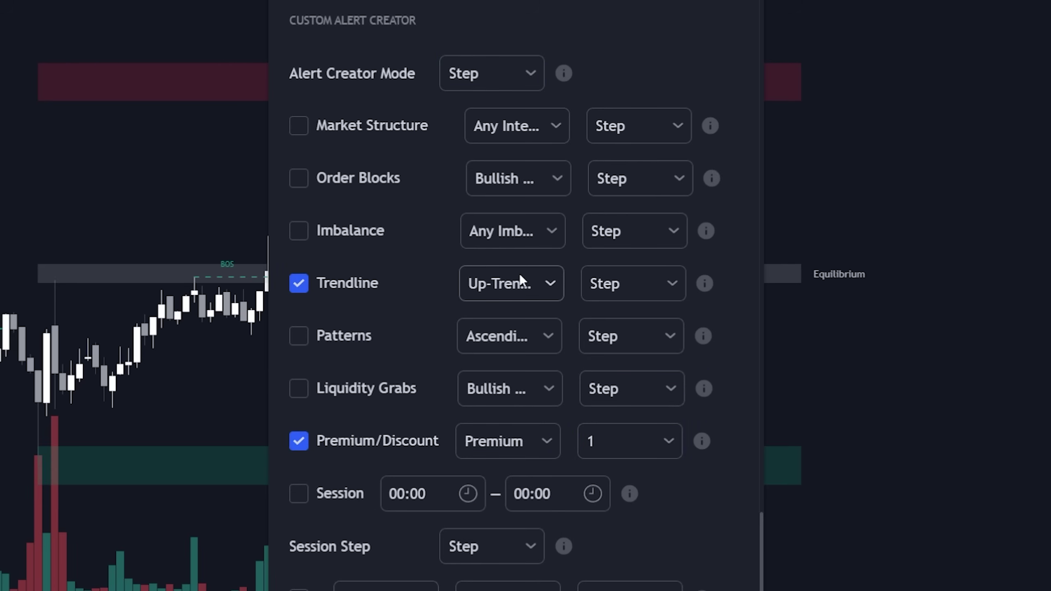
click(541, 282)
click(641, 281)
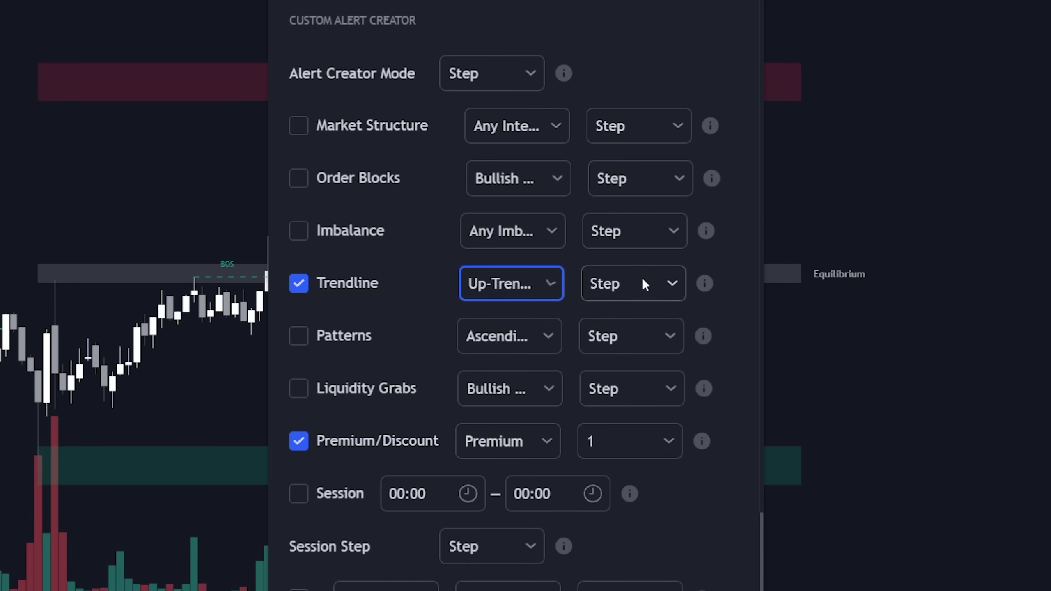
click(641, 281)
click(609, 393)
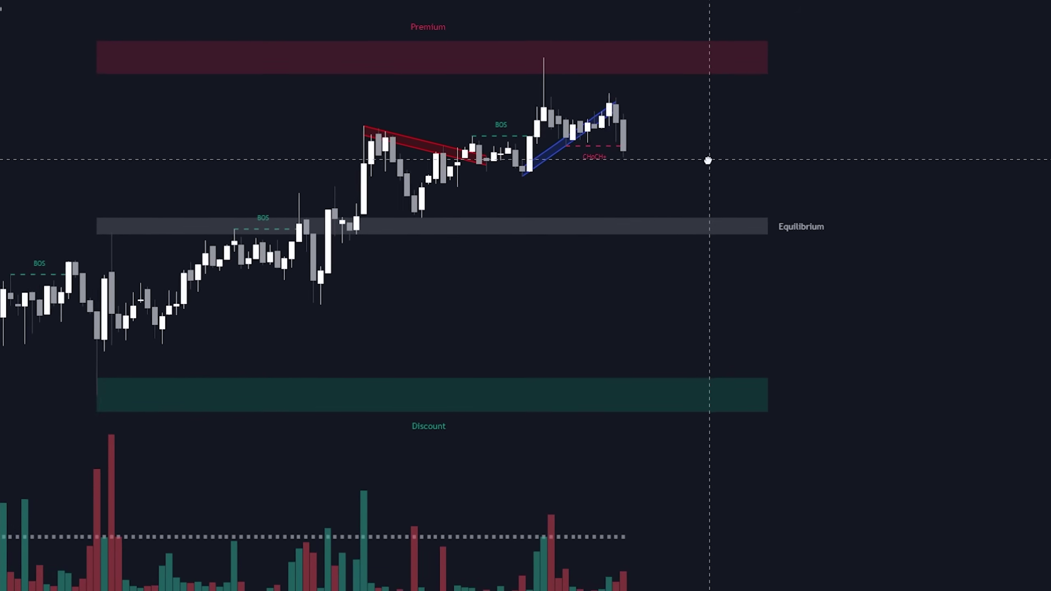
Remove the Volume indicator and circle the candles at the blue up-trend line break above the custom alert marker with the Brush
click(11, 7)
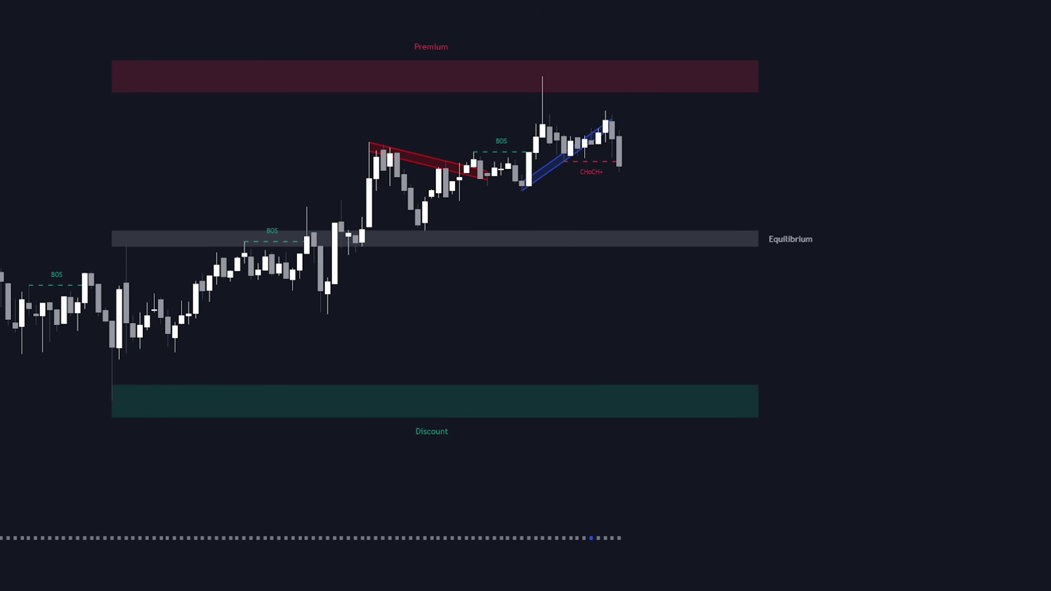
drag(578, 144, 606, 139)
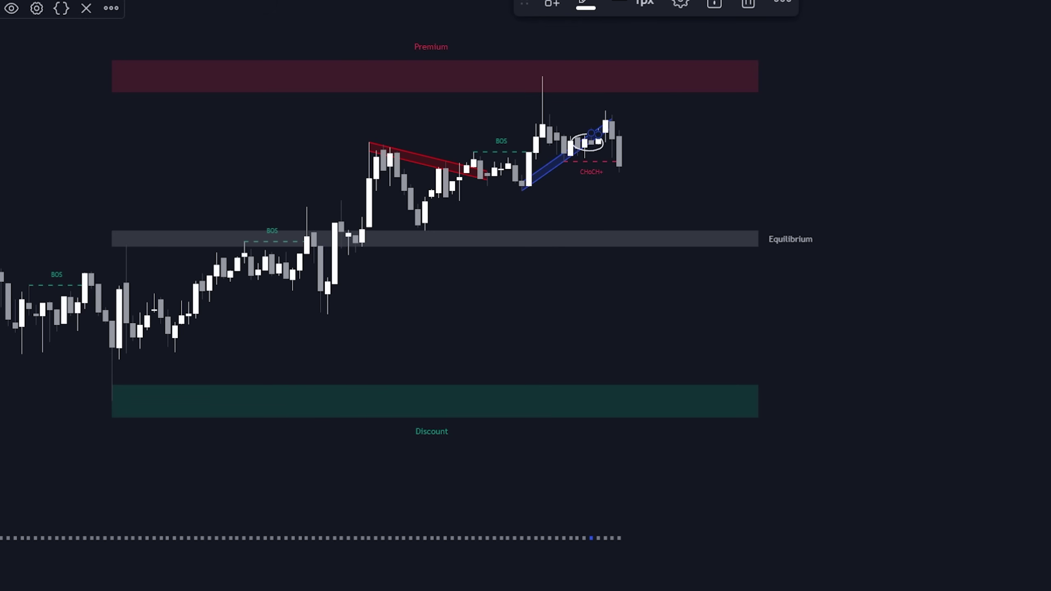
drag(12, 109, 14, 120)
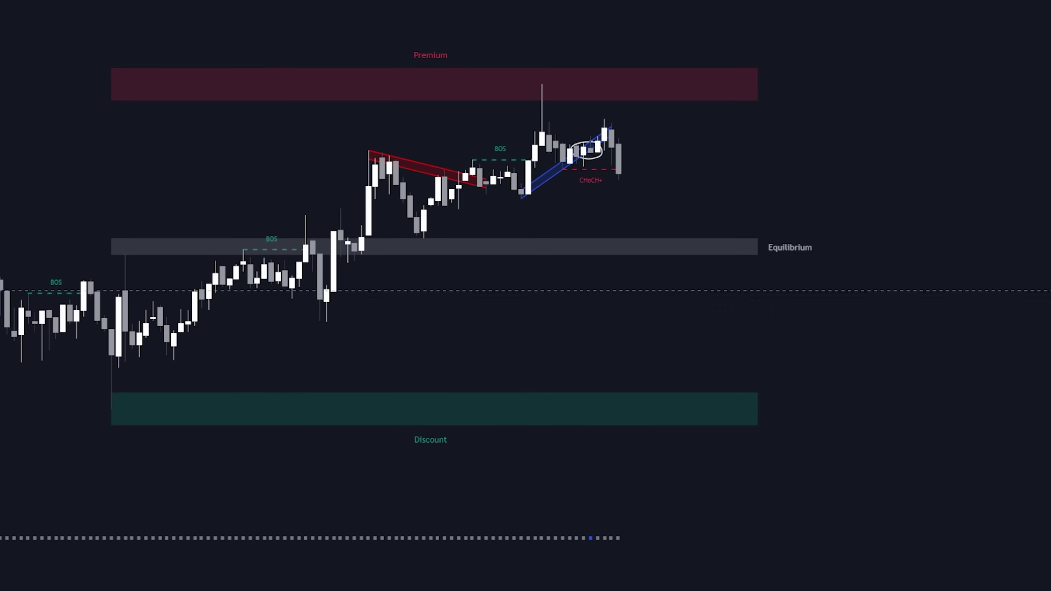
Advance the bar replay to about 15:30 on 13 June to follow price from the Premium zone toward the Discount zone
key(alt+r)
drag(1006, 284, 1005, 247)
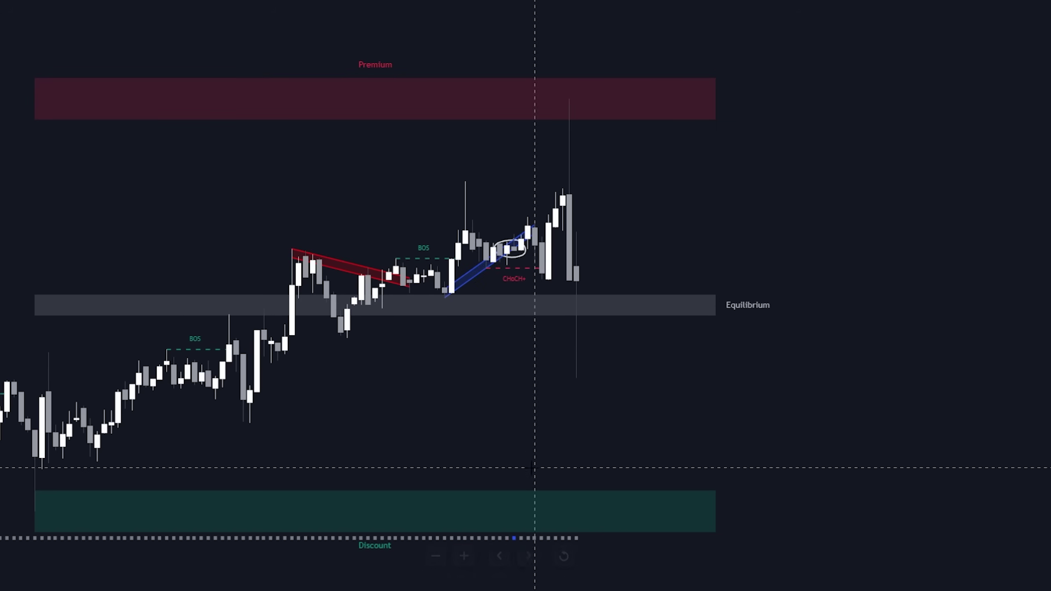
drag(532, 467, 502, 420)
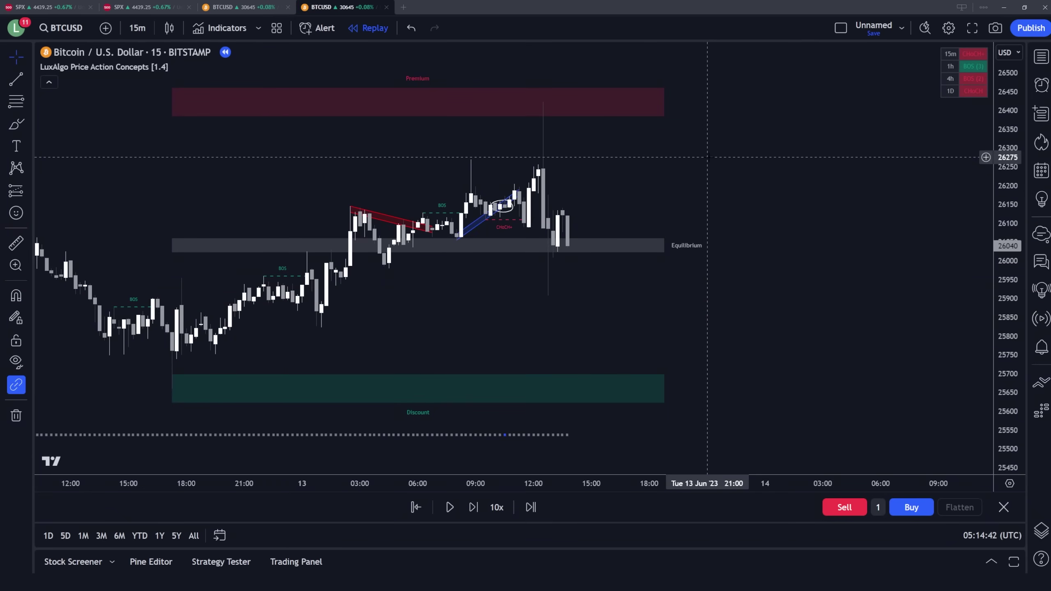
drag(712, 161, 759, 163)
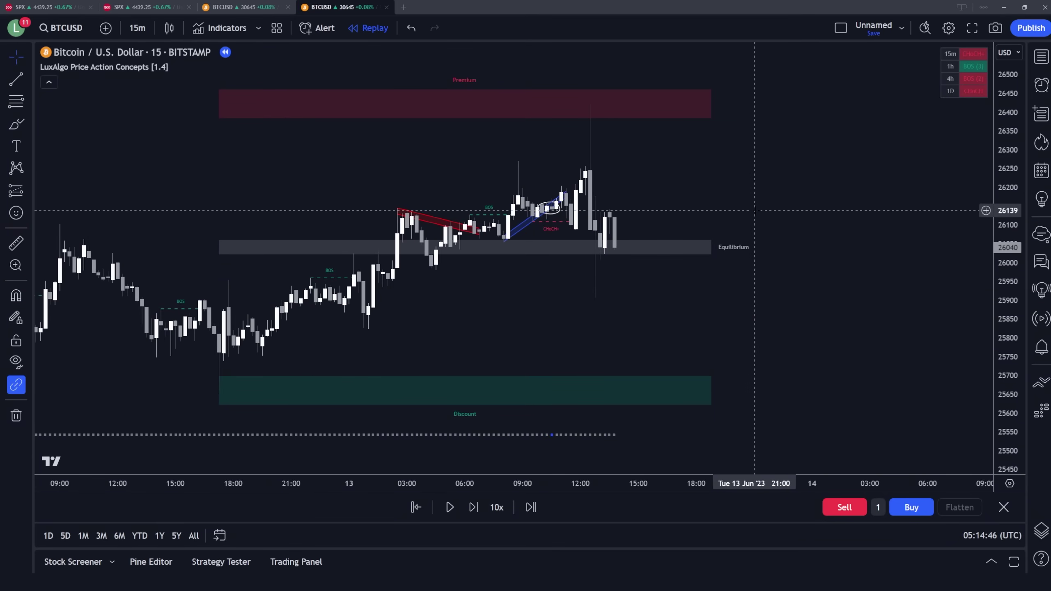
drag(754, 210, 727, 207)
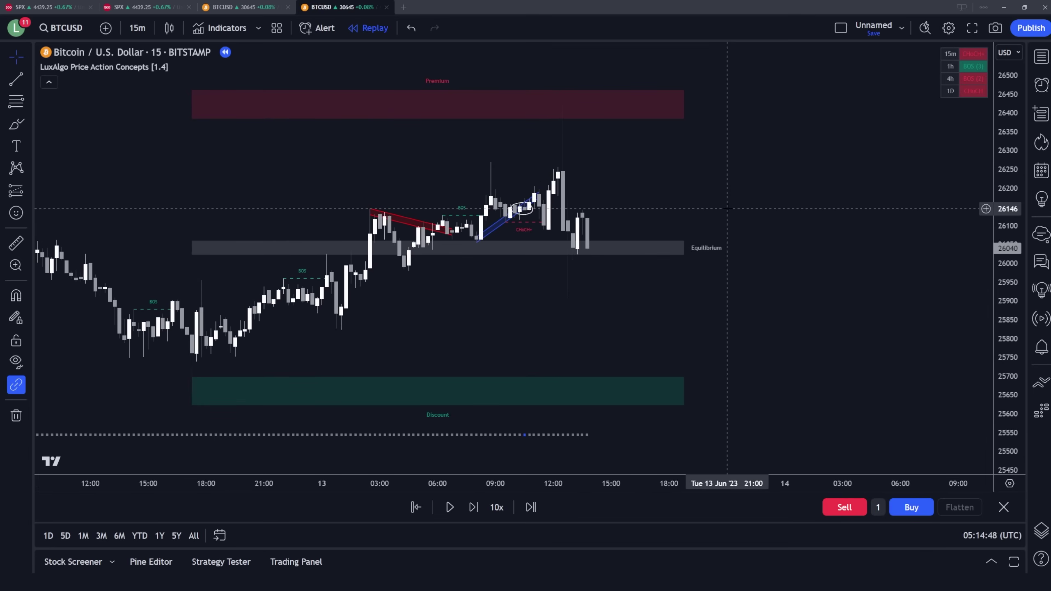
click(473, 507)
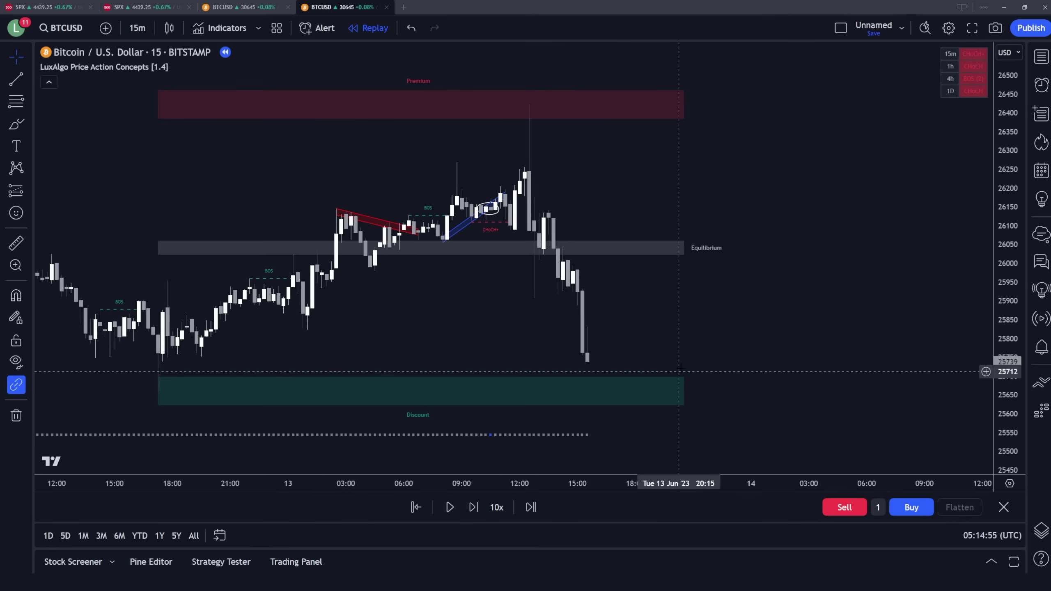
Look up LuxAlgo Price Action Concepts (Premium) among the invite-only scripts
drag(679, 371, 723, 339)
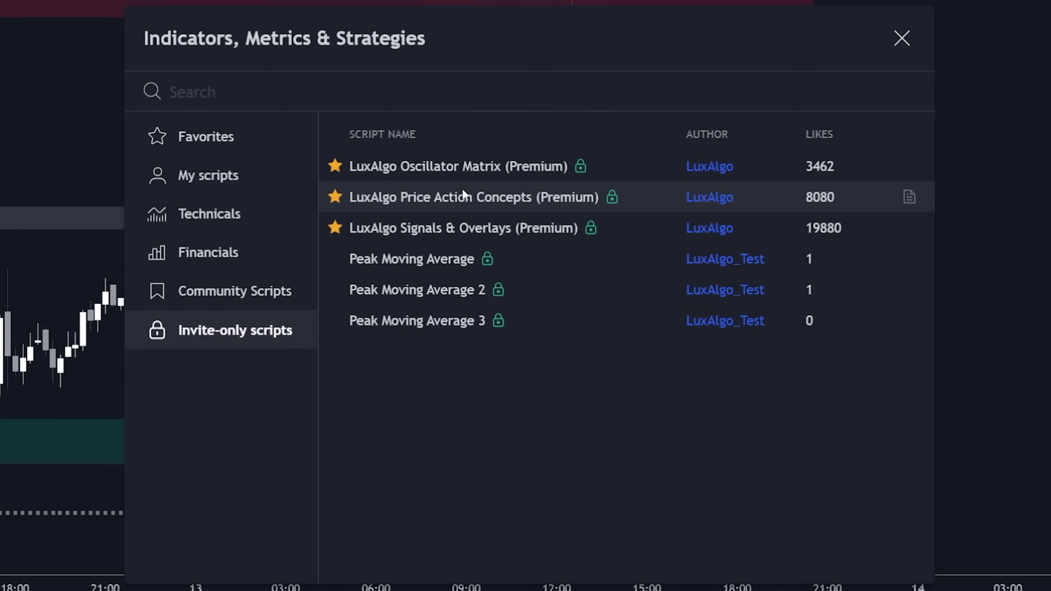
click(462, 191)
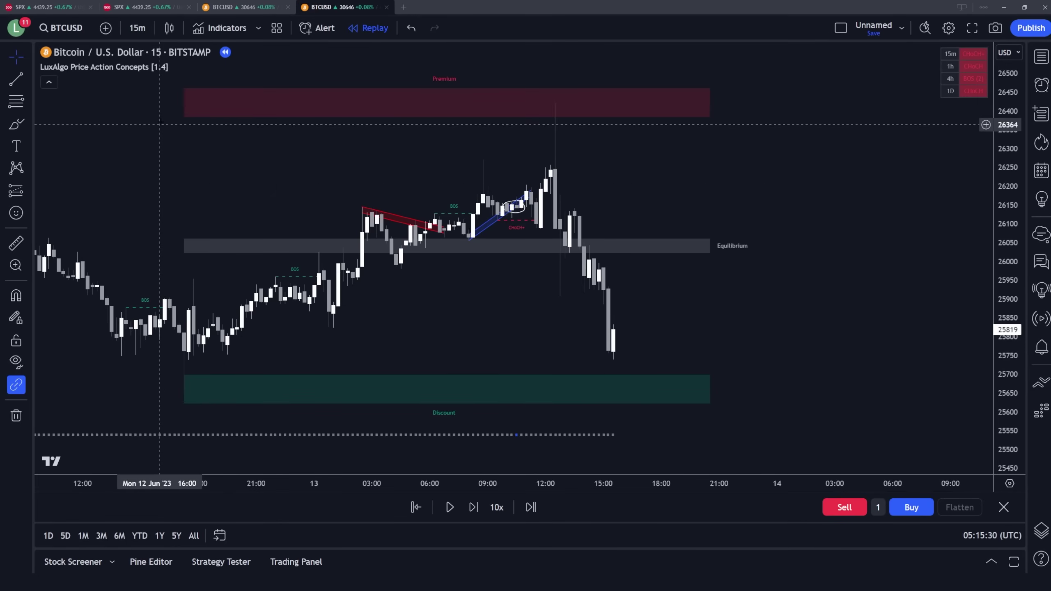
Review the Price Action Concepts settings, from the market structure timeframe choices to the Custom Alert Creator's step-based conditions, and close them
mouse_move(183, 69)
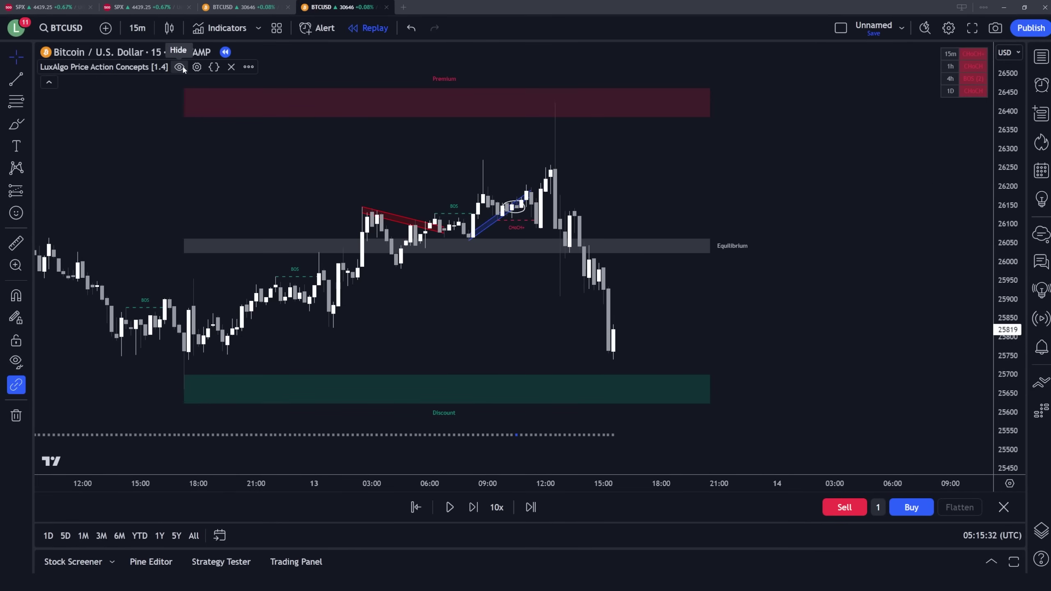
click(197, 67)
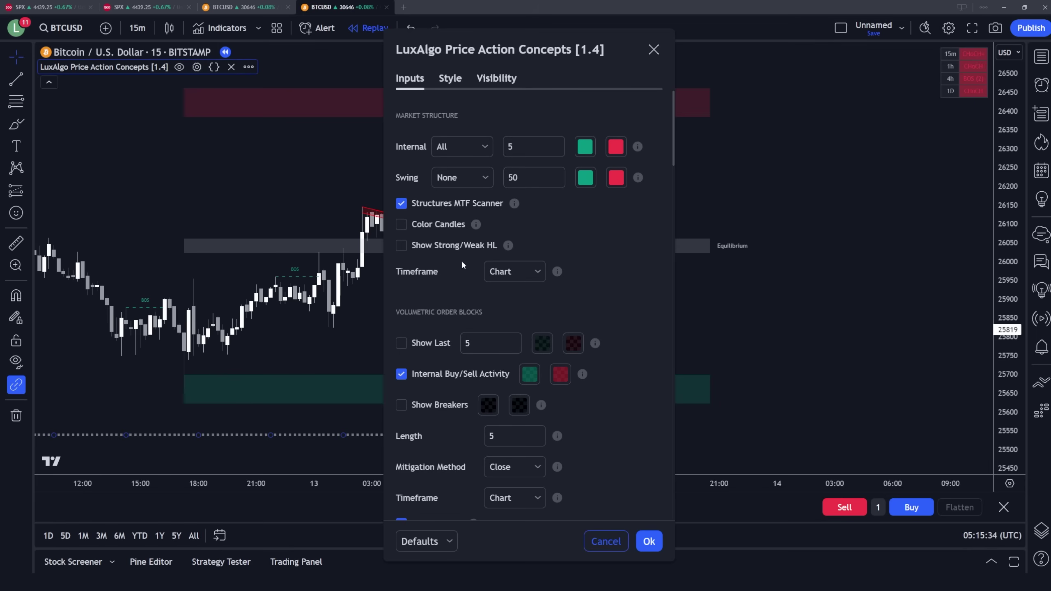
click(536, 276)
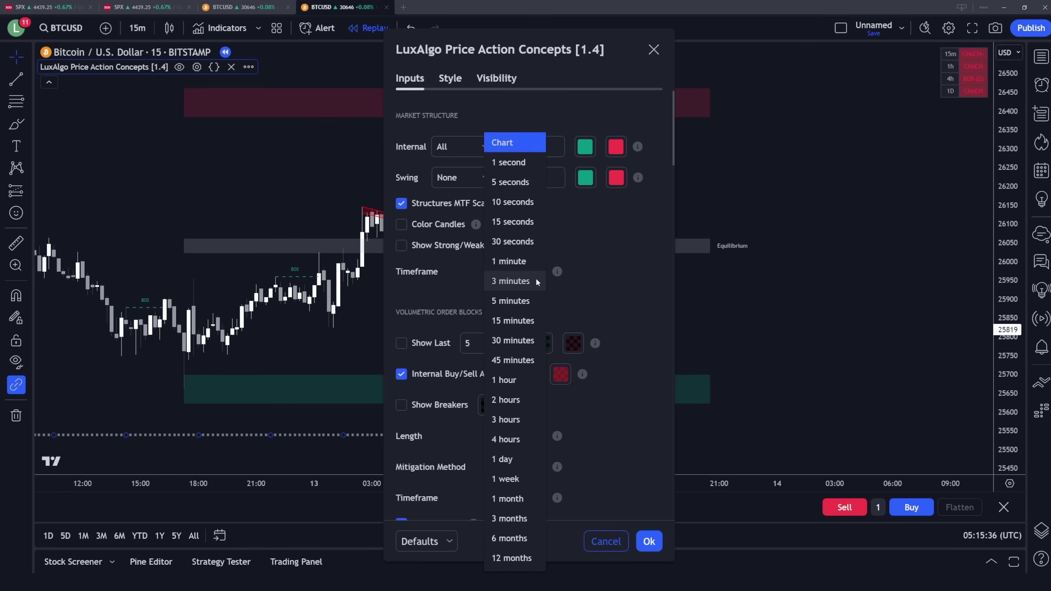
click(606, 276)
scroll(592, 312, down, 15)
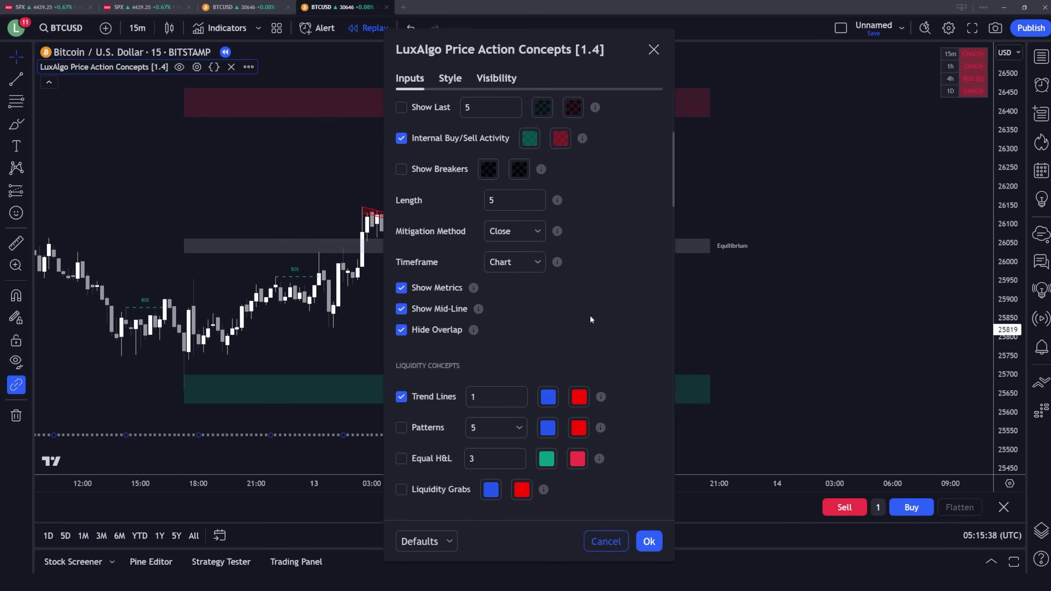
scroll(597, 311, down, 15)
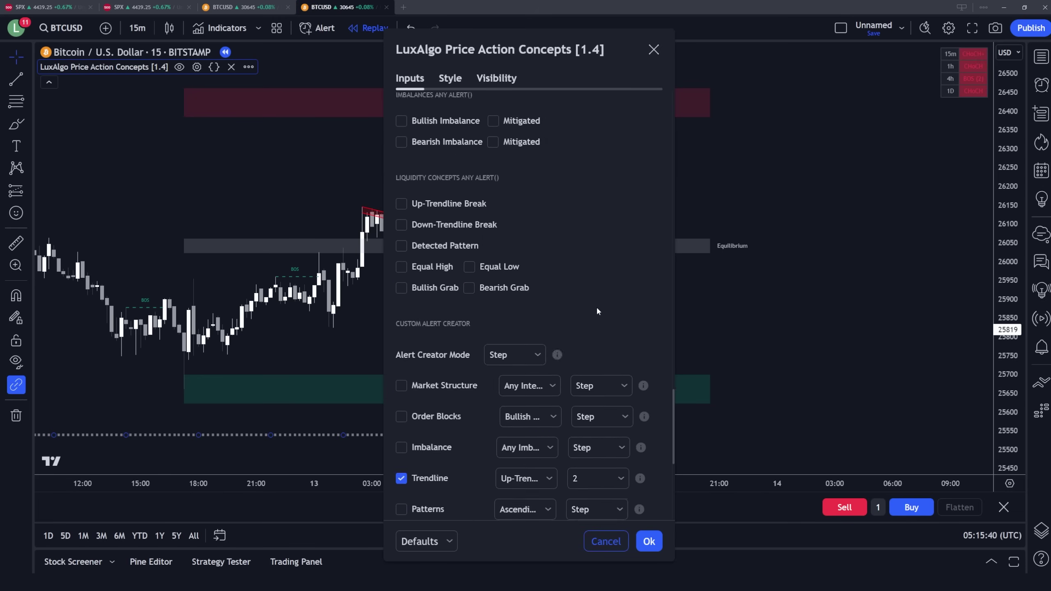
scroll(597, 328, up, 5)
scroll(597, 324, down, 5)
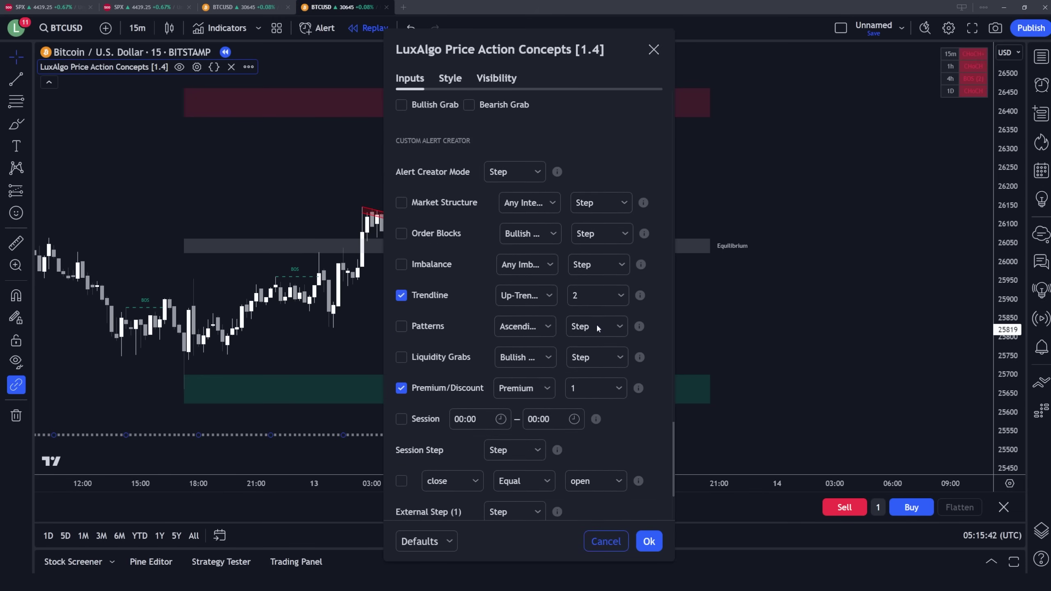
click(729, 323)
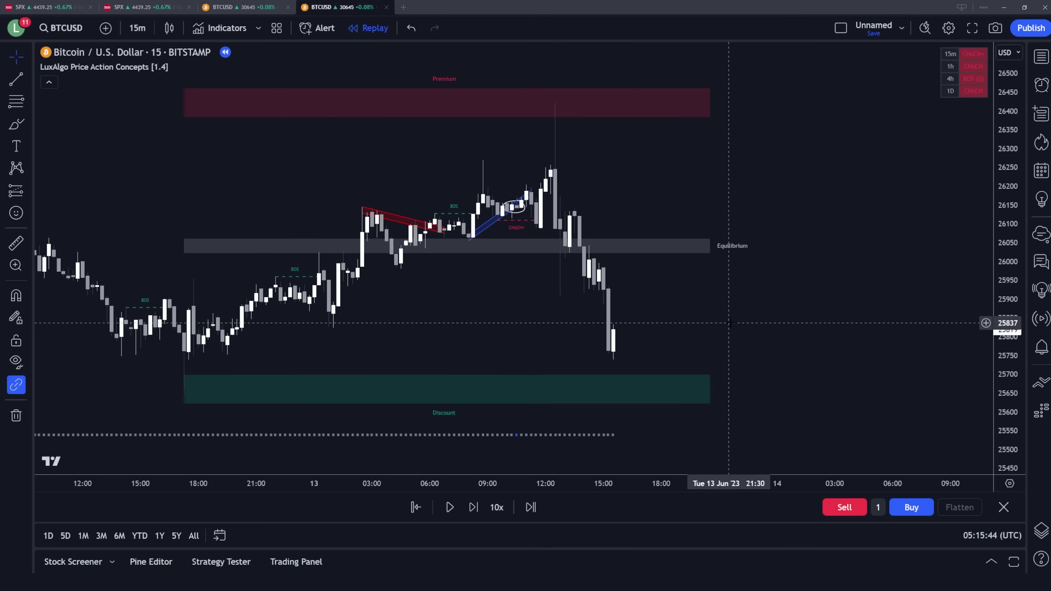